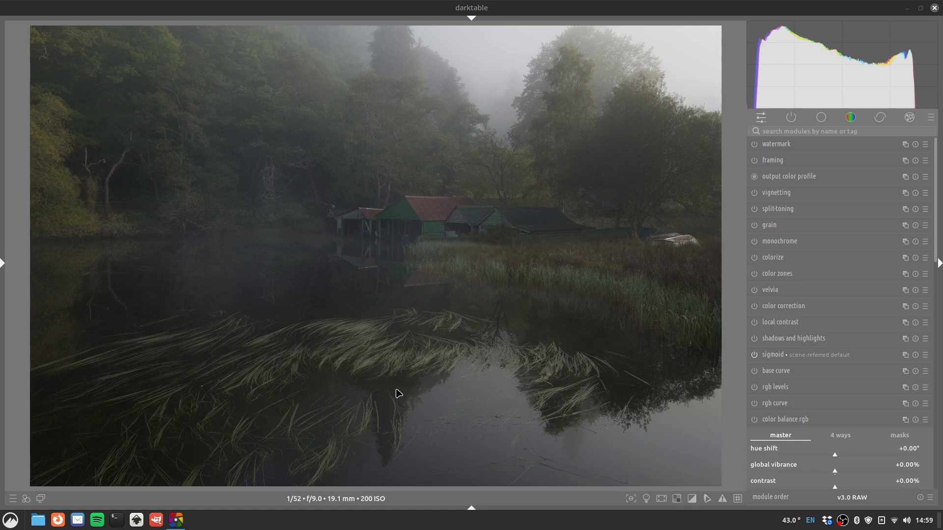
List only the active modules, search the modules for "lens" and enable lens correction
{"action": "left_click", "coordinate": [791, 117]}
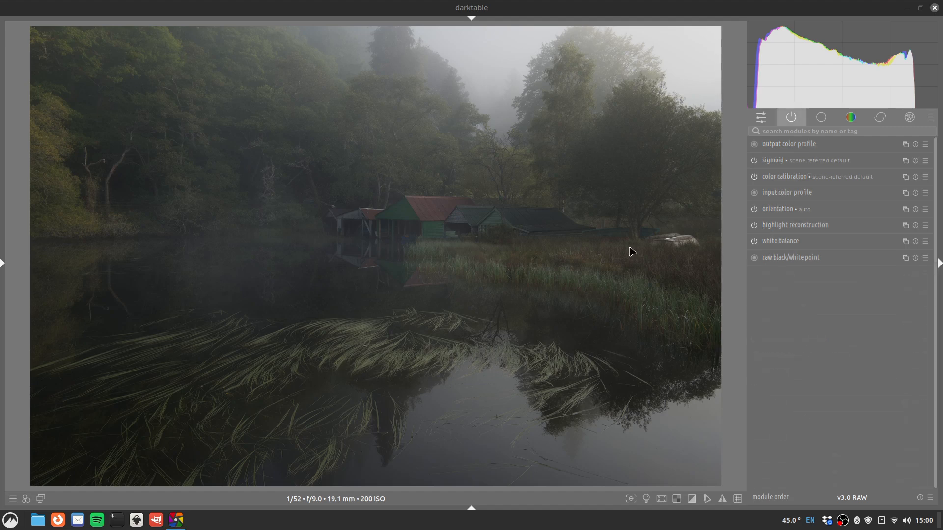
{"action": "left_click", "coordinate": [778, 131]}
{"action": "type", "text": "l"}
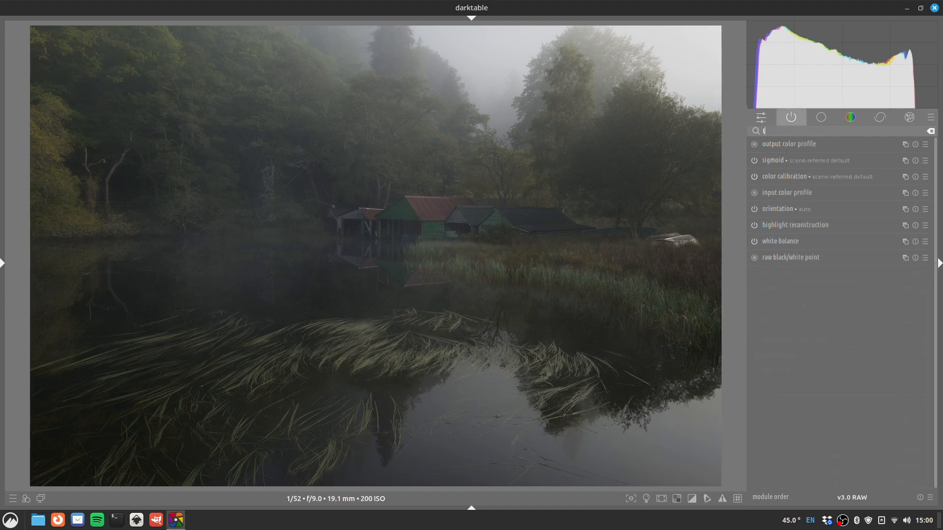
{"action": "type", "text": "ens"}
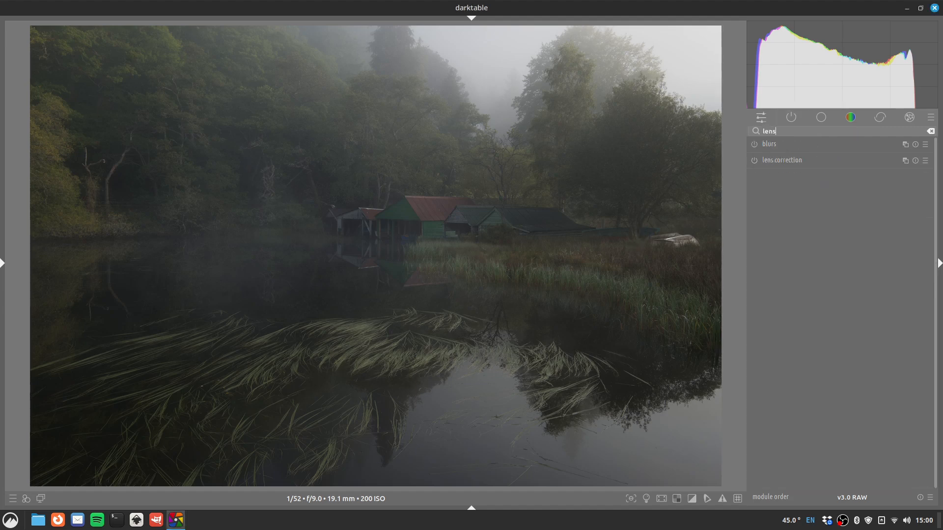
{"action": "left_click", "coordinate": [754, 160]}
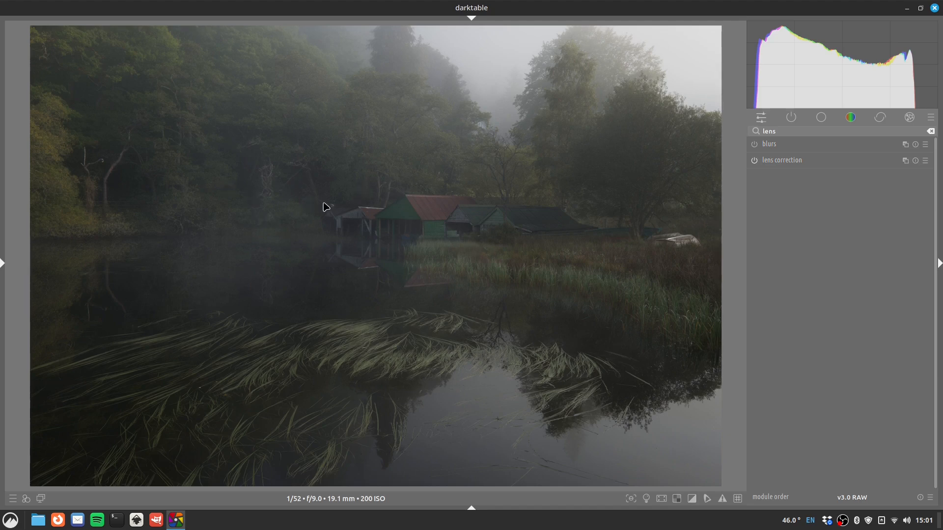
Search for "retouch", enable the retouch module and expand its settings, with the trees beside the boathouses in close view
{"action": "scroll", "coordinate": [315, 205], "scroll_direction": "up", "scroll_amount": 5}
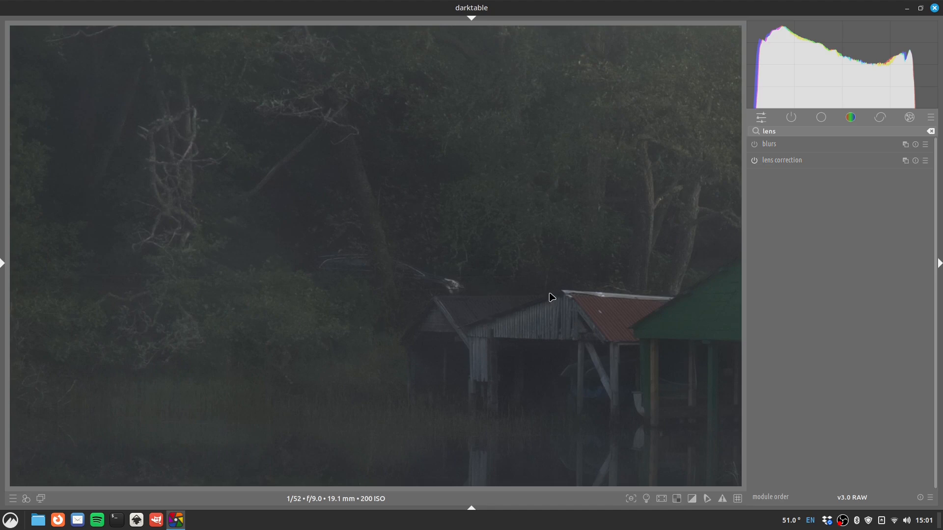
{"action": "double_click", "coordinate": [776, 132]}
{"action": "type", "text": "retouch"}
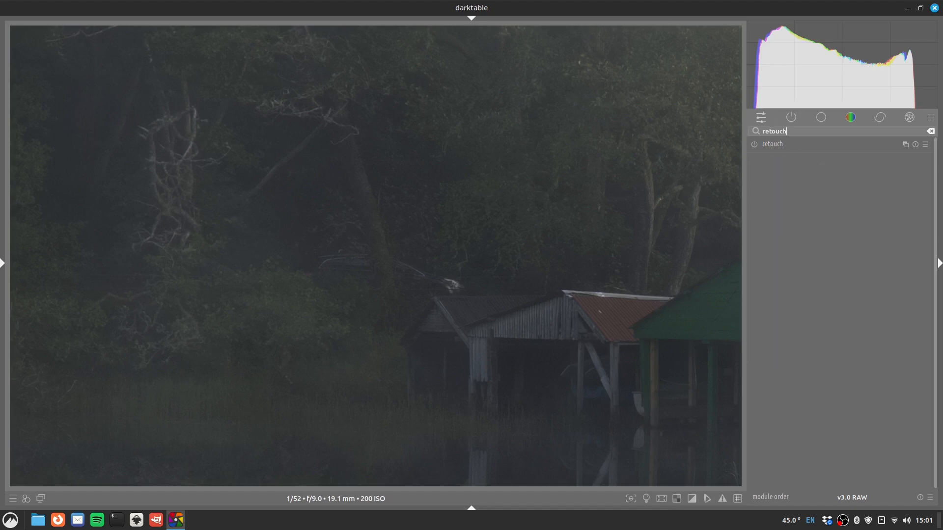
{"action": "left_click", "coordinate": [754, 144]}
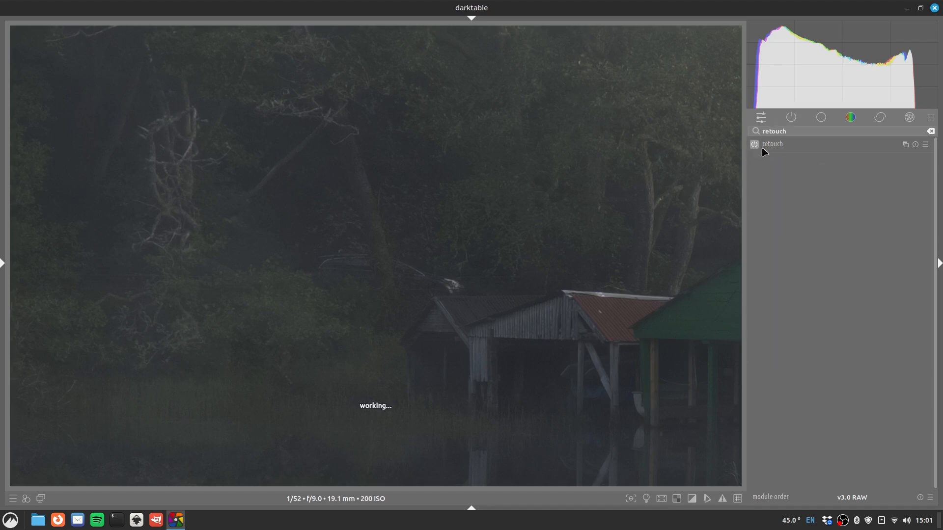
{"action": "left_click", "coordinate": [788, 145]}
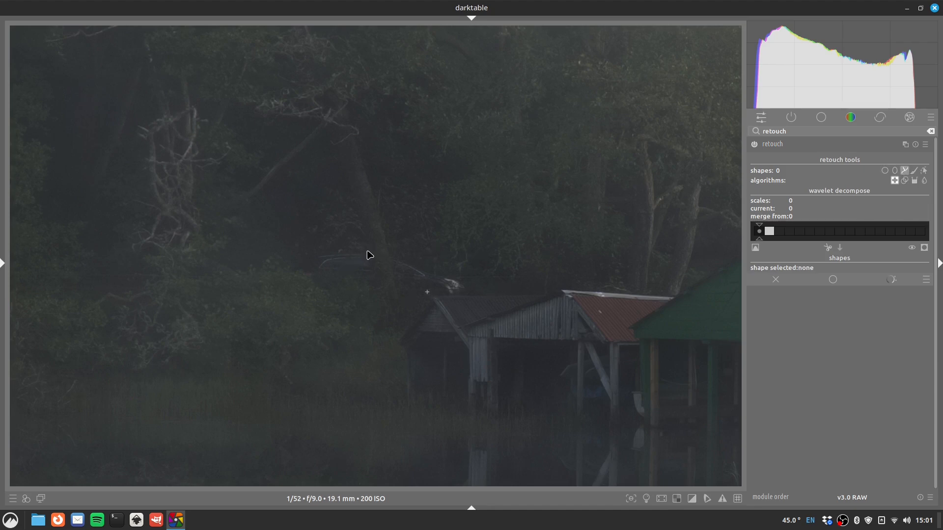
Draw a four-point retouch path around the pale branches beside the grey boathouse and place its source on the dark foliage above
{"action": "left_click", "coordinate": [370, 255]}
{"action": "left_click", "coordinate": [381, 292]}
{"action": "left_click", "coordinate": [301, 294]}
{"action": "right_click", "coordinate": [300, 252]}
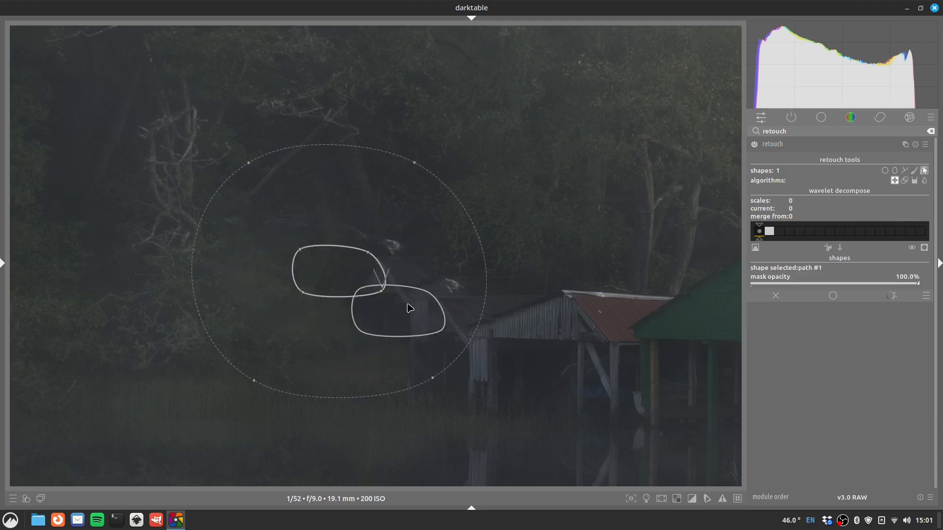
{"action": "left_click_drag", "start_coordinate": [437, 304], "coordinate": [322, 205]}
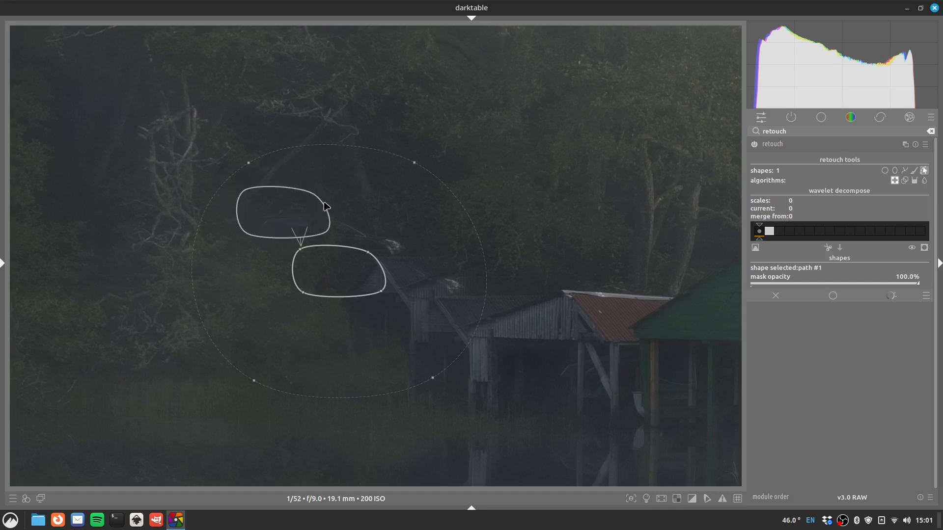
Pull the first retouch path's feather boundary in close to its outline on all corners and shift its source slightly right
{"action": "left_click_drag", "start_coordinate": [415, 167], "coordinate": [374, 248]}
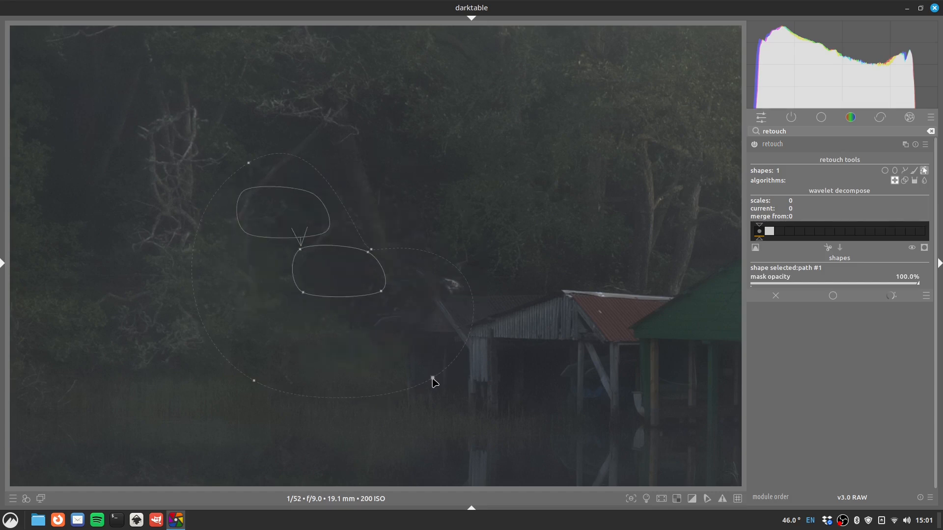
{"action": "left_click_drag", "start_coordinate": [433, 382], "coordinate": [331, 327]}
{"action": "left_click_drag", "start_coordinate": [397, 320], "coordinate": [374, 301]}
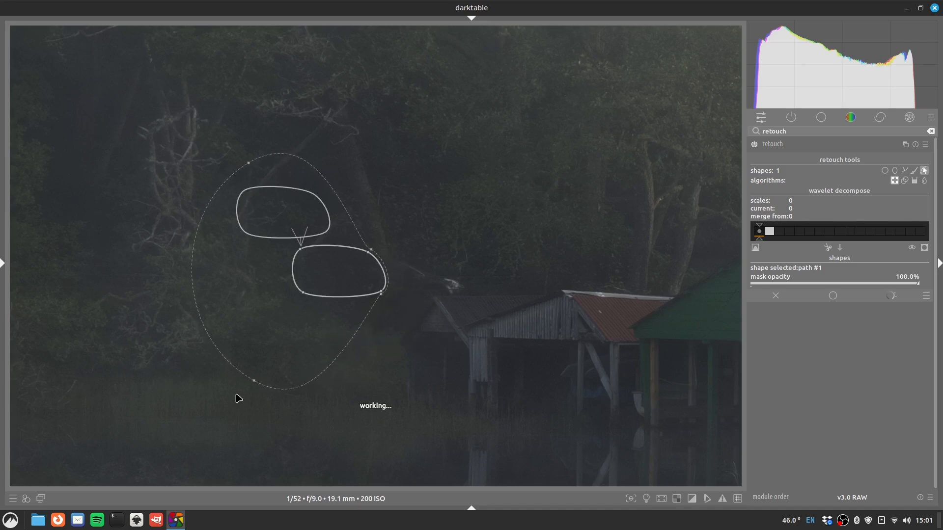
{"action": "left_click_drag", "start_coordinate": [254, 383], "coordinate": [289, 286]}
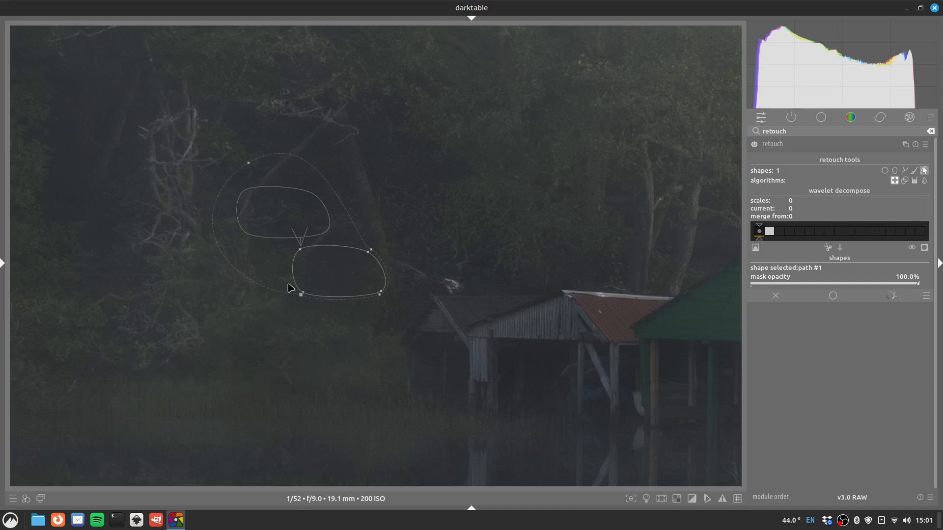
{"action": "left_click_drag", "start_coordinate": [248, 163], "coordinate": [303, 252]}
{"action": "left_click_drag", "start_coordinate": [325, 226], "coordinate": [348, 226]}
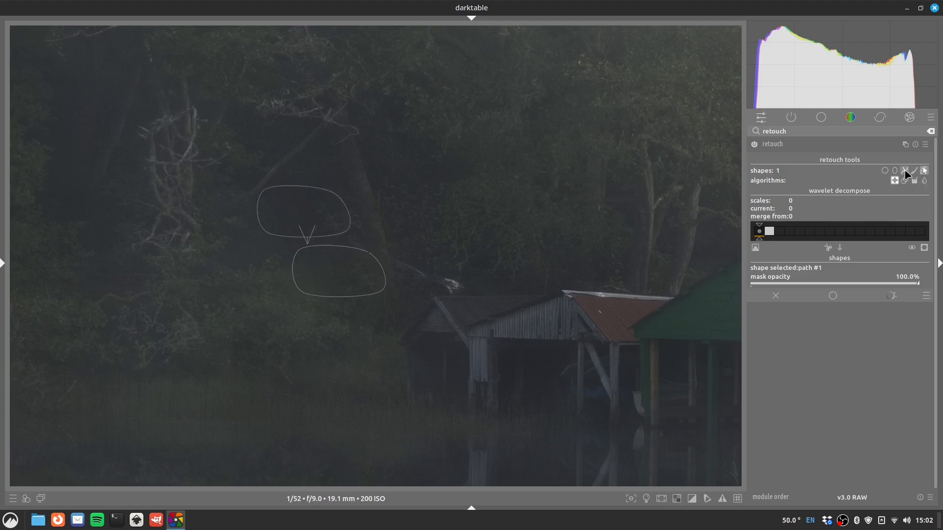
Draw a second retouch path around the bright branch above the grey boathouse roof and move its source up onto the foliage
{"action": "left_click", "coordinate": [906, 173]}
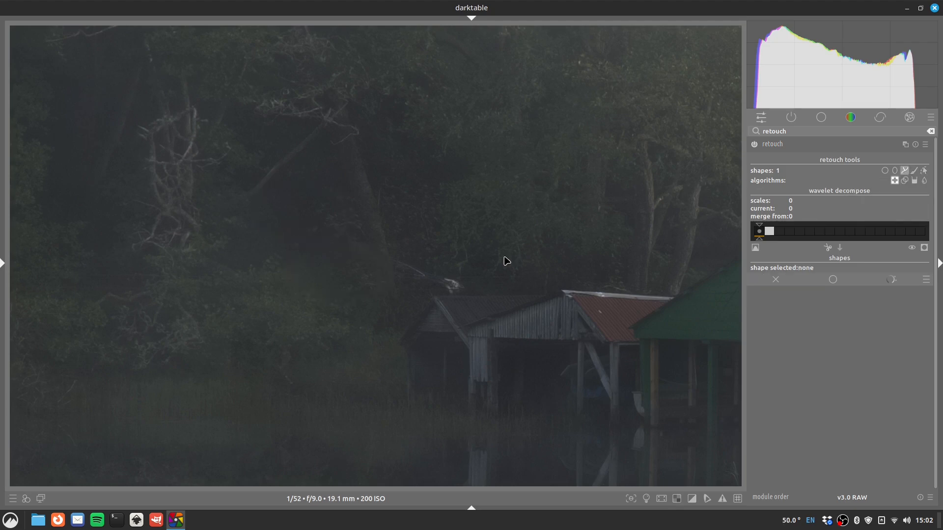
{"action": "left_click", "coordinate": [388, 249]}
{"action": "left_click", "coordinate": [407, 300]}
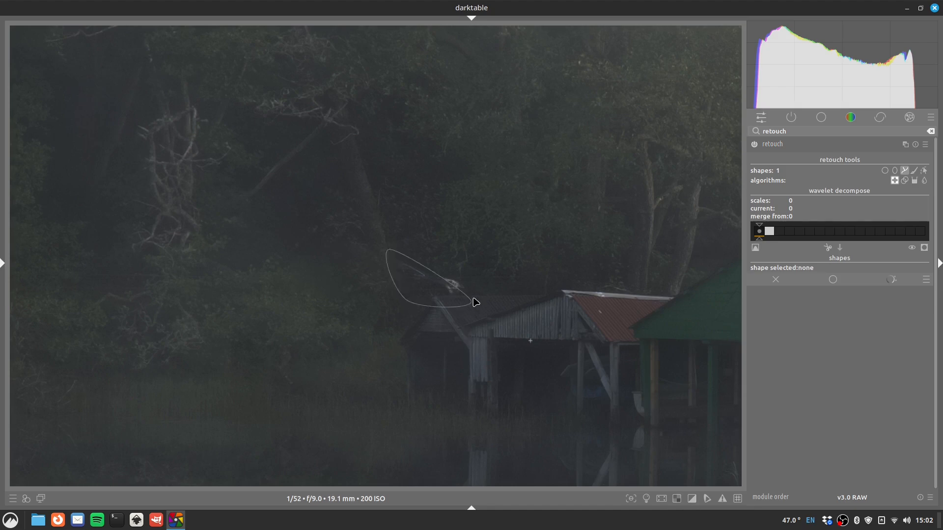
{"action": "right_click", "coordinate": [473, 262]}
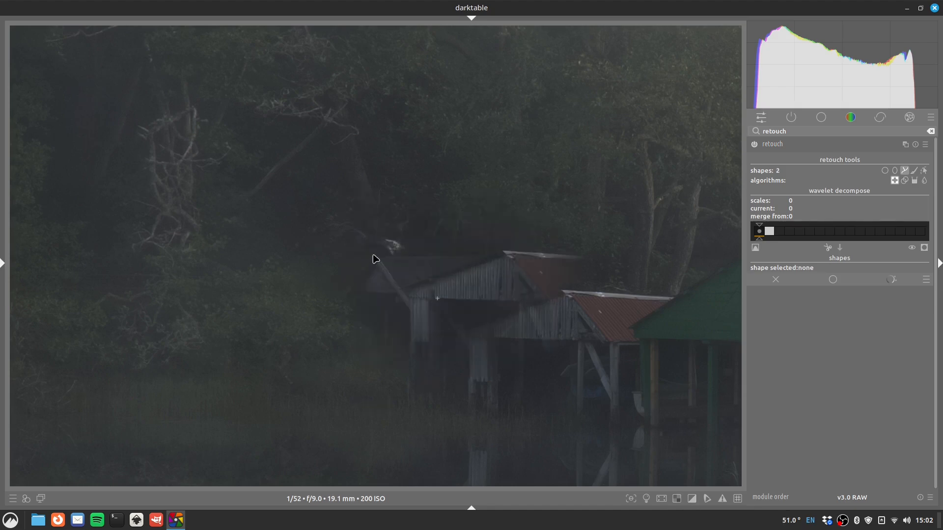
{"action": "left_click", "coordinate": [924, 170]}
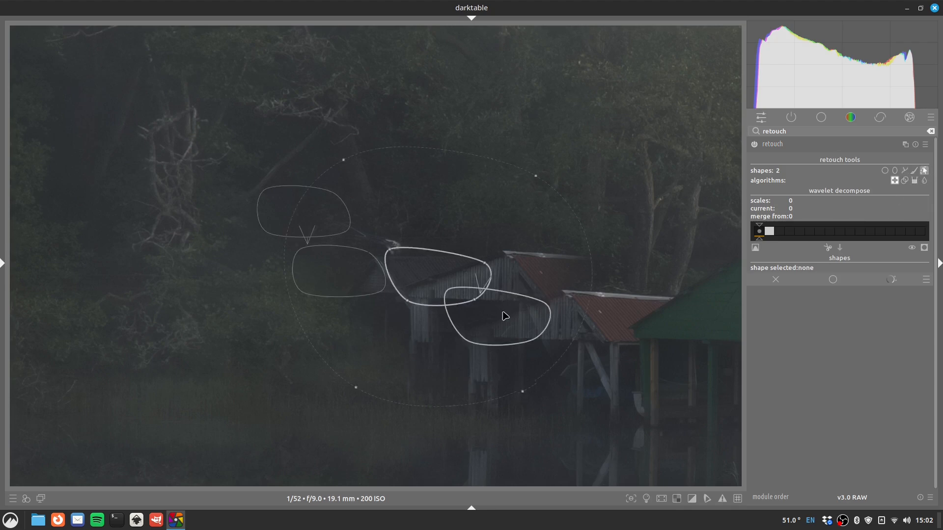
{"action": "mouse_move", "coordinate": [535, 301]}
{"action": "left_mouse_down"}
{"action": "mouse_move", "coordinate": [536, 257]}
{"action": "mouse_move", "coordinate": [485, 189]}
{"action": "left_mouse_up"}
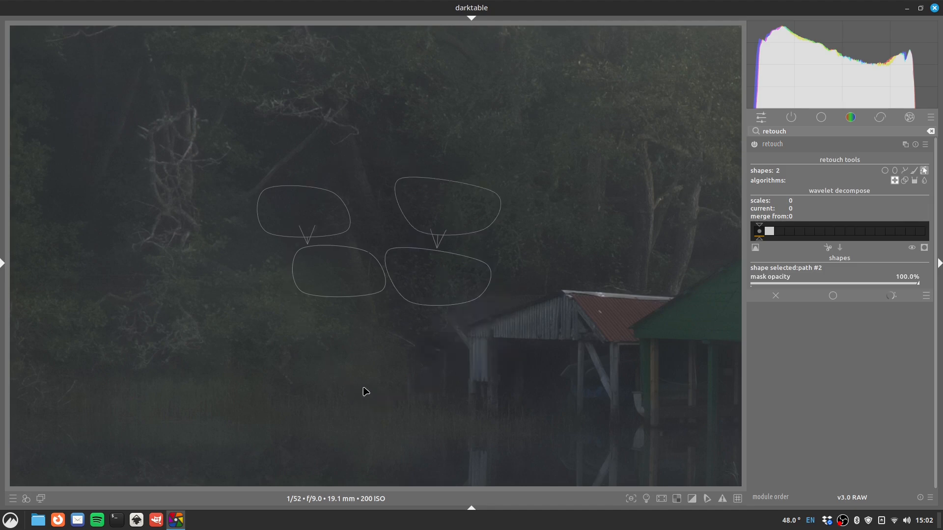
Tighten the second retouch path's feather boundary to its outline and nudge its source slightly down and right
{"action": "left_click_drag", "start_coordinate": [357, 388], "coordinate": [411, 308]}
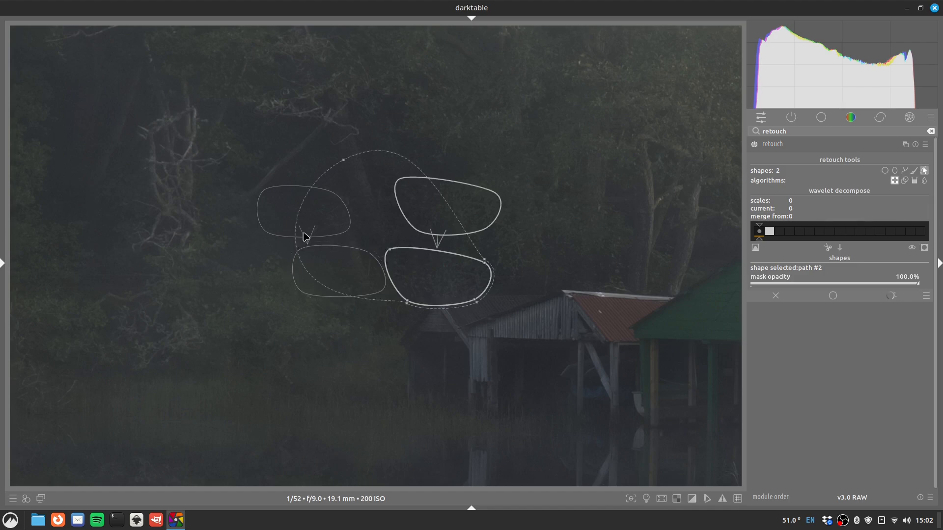
{"action": "left_click_drag", "start_coordinate": [343, 158], "coordinate": [393, 244]}
{"action": "left_click_drag", "start_coordinate": [479, 231], "coordinate": [490, 242]}
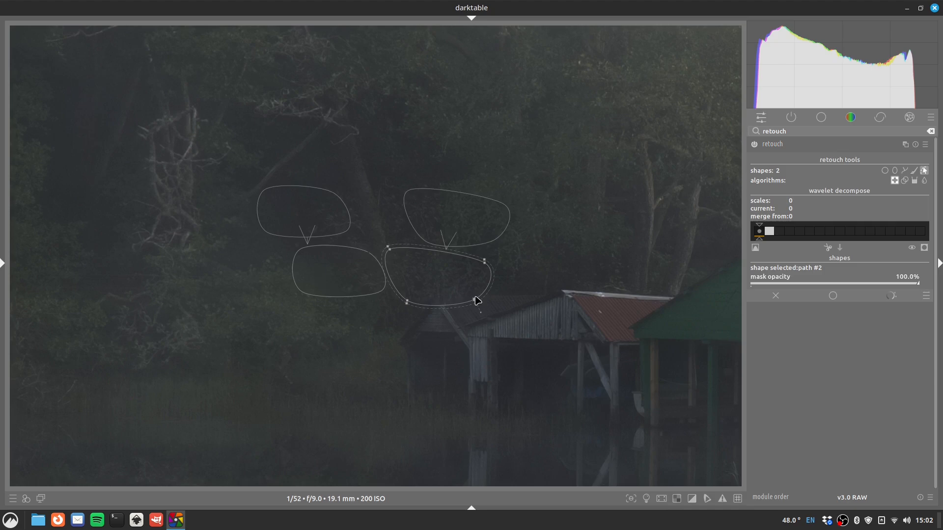
Reshape the second path's lower edge so it clears the boathouse roof, and hide the retouch shapes with the whole photo in view
{"action": "left_click_drag", "start_coordinate": [476, 297], "coordinate": [465, 284]}
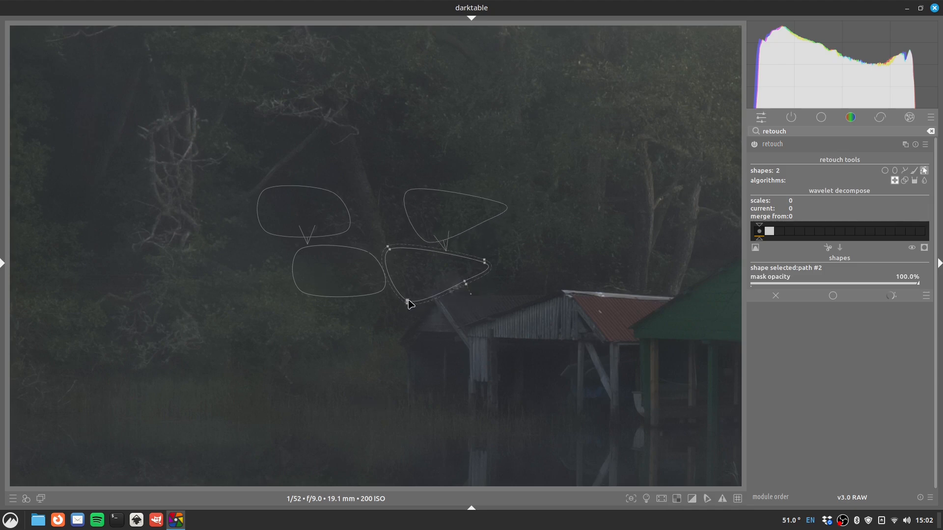
{"action": "left_click_drag", "start_coordinate": [407, 302], "coordinate": [411, 299]}
{"action": "left_click", "coordinate": [569, 272]}
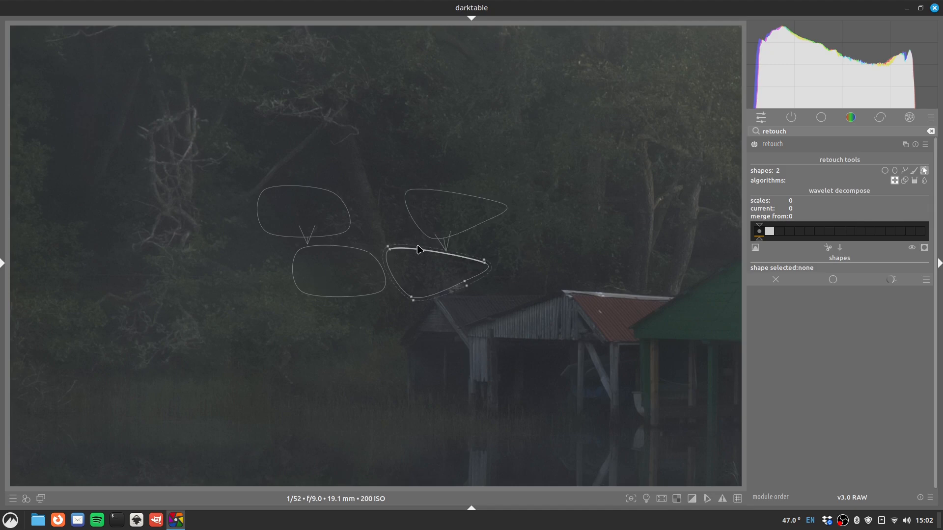
{"action": "key", "text": "alt+3"}
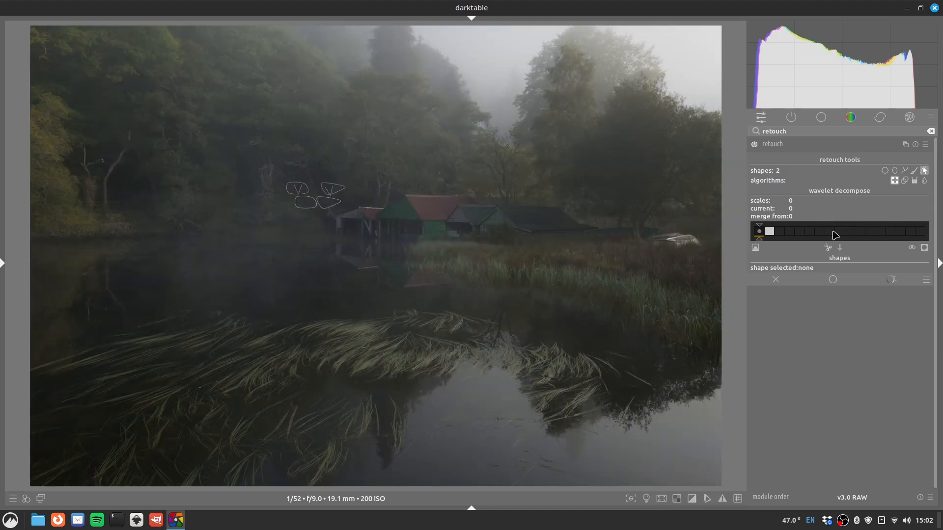
{"action": "left_click", "coordinate": [923, 170]}
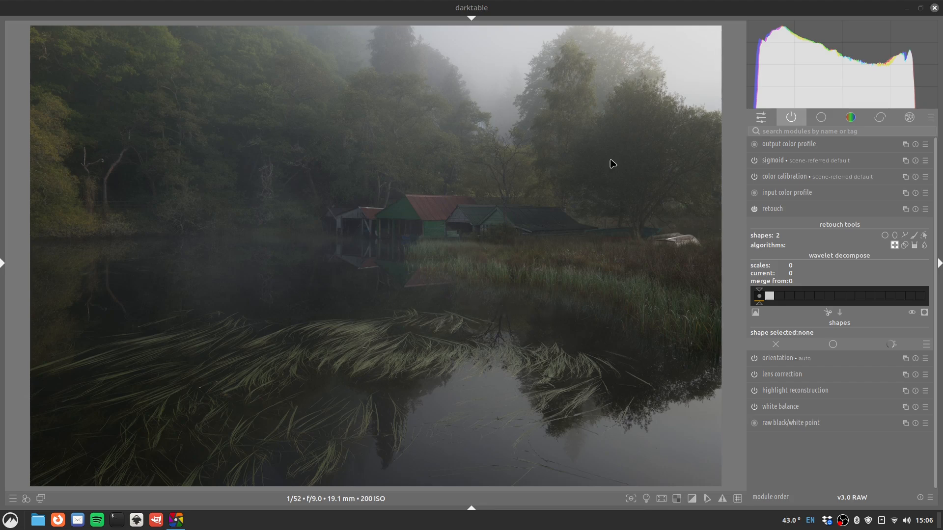
Raise the target black in sigmoid's display luminance settings to about 0.2%
{"action": "left_click", "coordinate": [787, 161]}
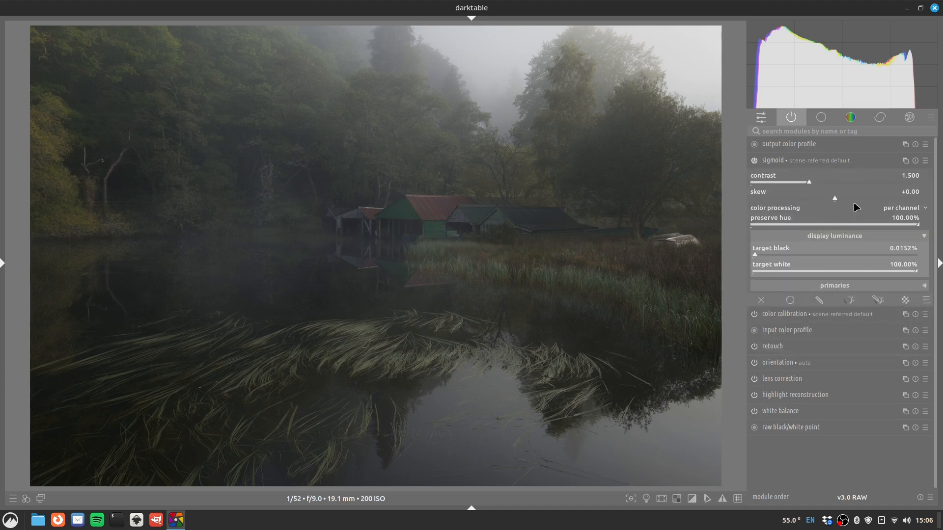
{"action": "left_click", "coordinate": [787, 255]}
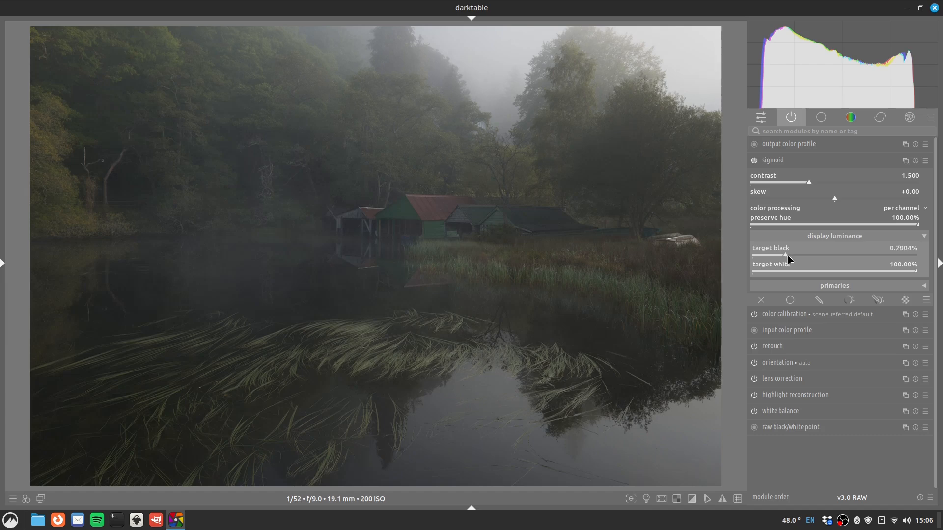
{"action": "mouse_move", "coordinate": [787, 259]}
{"action": "left_mouse_down"}
{"action": "mouse_move", "coordinate": [873, 259]}
{"action": "mouse_move", "coordinate": [782, 259]}
{"action": "left_mouse_up"}
In color calibration, sample the illuminant from the image area and reduce its chroma to 17.0%
{"action": "left_click", "coordinate": [779, 315]}
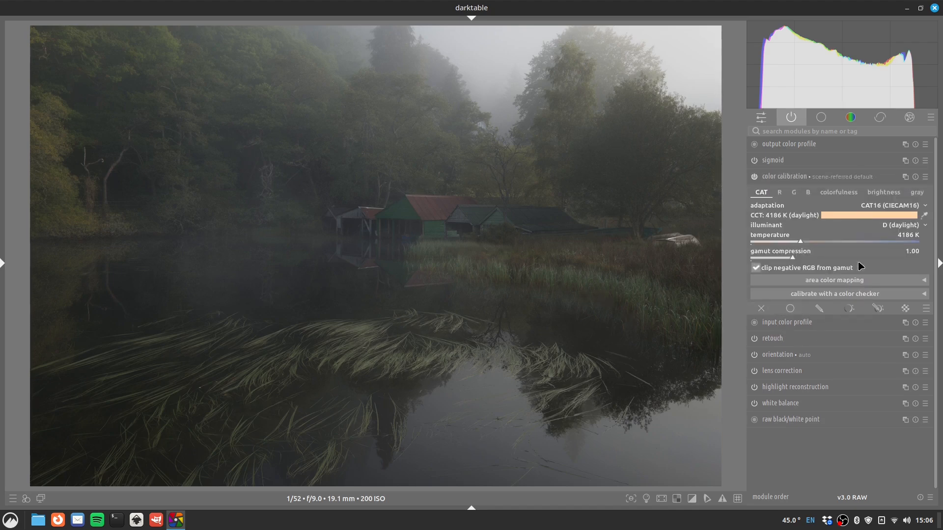
{"action": "left_click", "coordinate": [924, 216]}
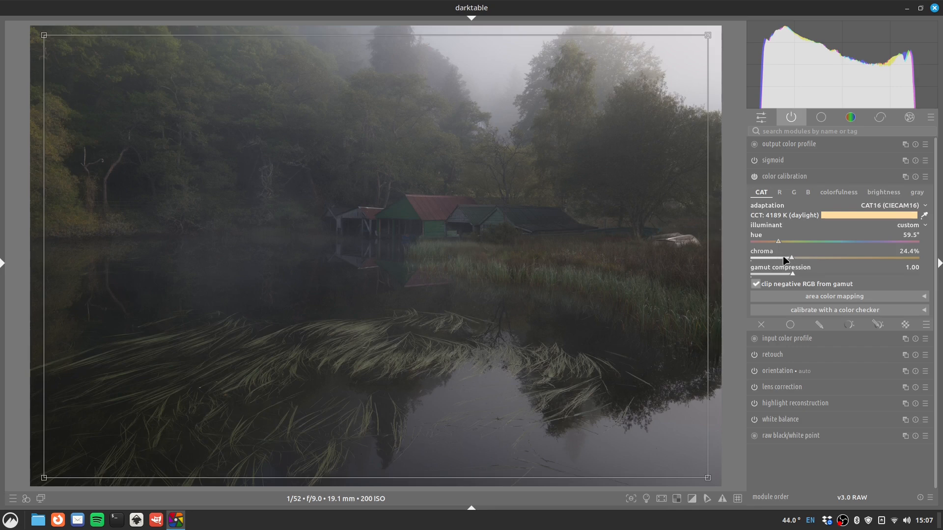
{"action": "left_click", "coordinate": [783, 258]}
{"action": "left_click", "coordinate": [780, 258]}
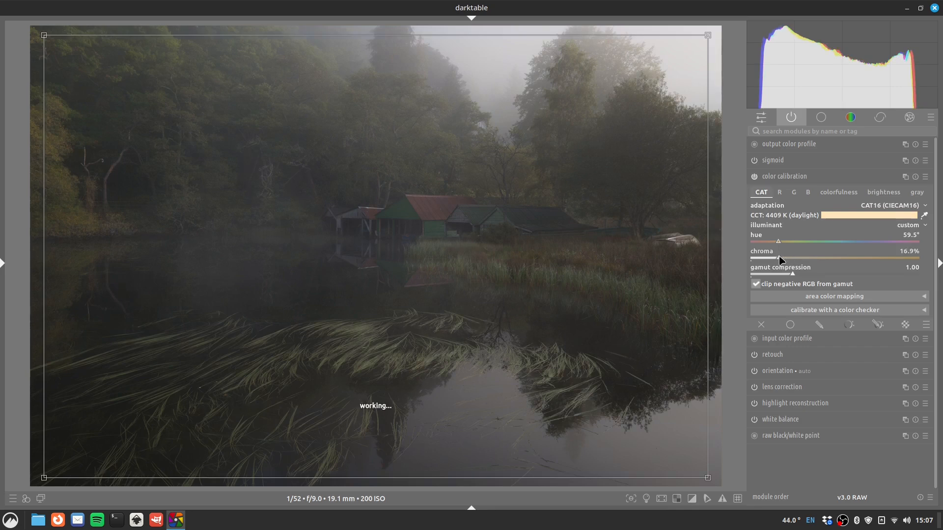
{"action": "left_click_drag", "start_coordinate": [780, 257], "coordinate": [779, 257]}
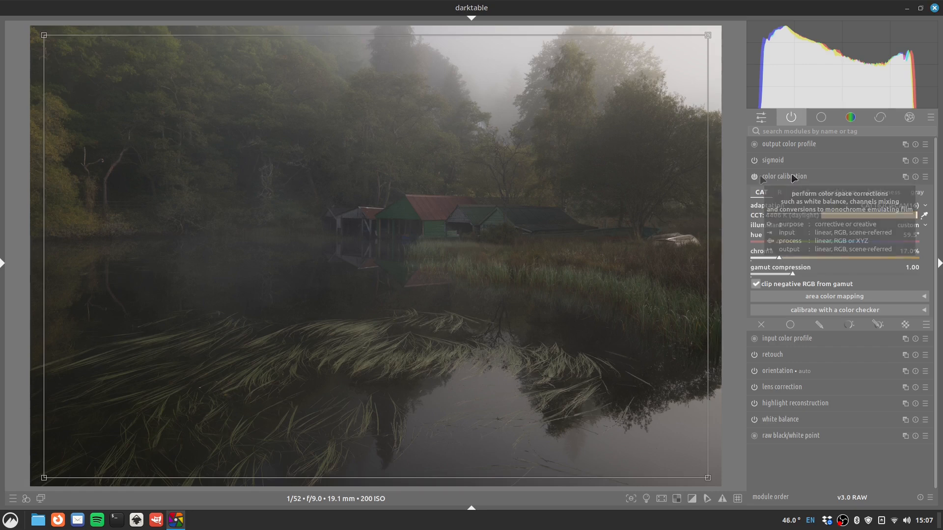
Search for "color bal", open color balance rgb and set global vibrance to +18.11% and contrast to +9.87%
{"action": "left_click", "coordinate": [774, 132]}
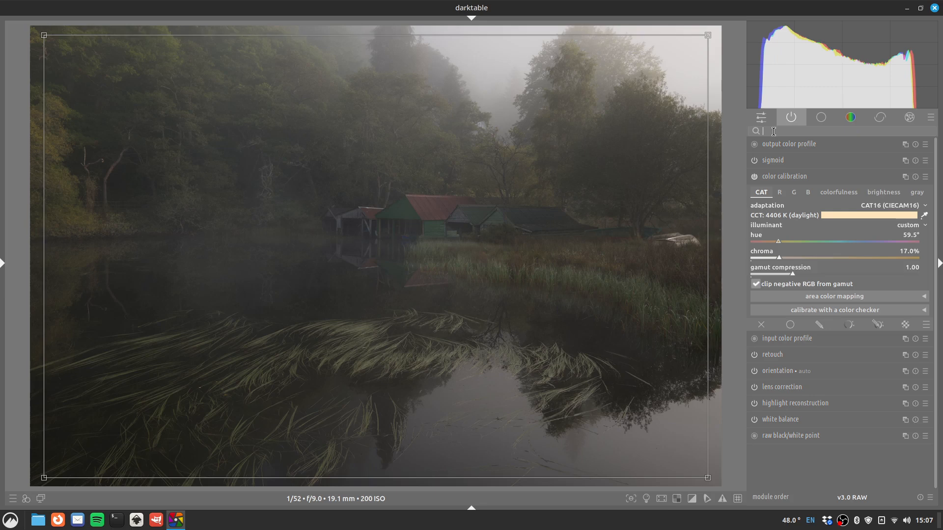
{"action": "type", "text": "color bal"}
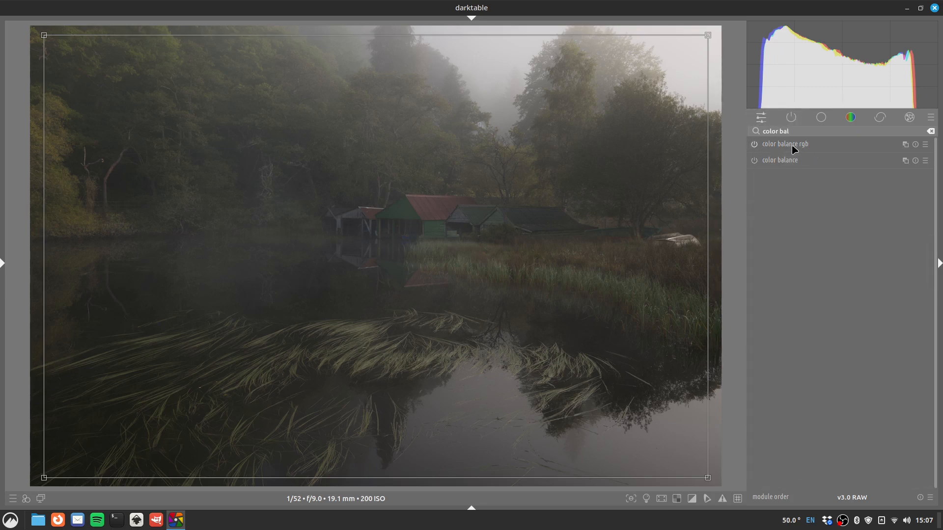
{"action": "left_click", "coordinate": [764, 145]}
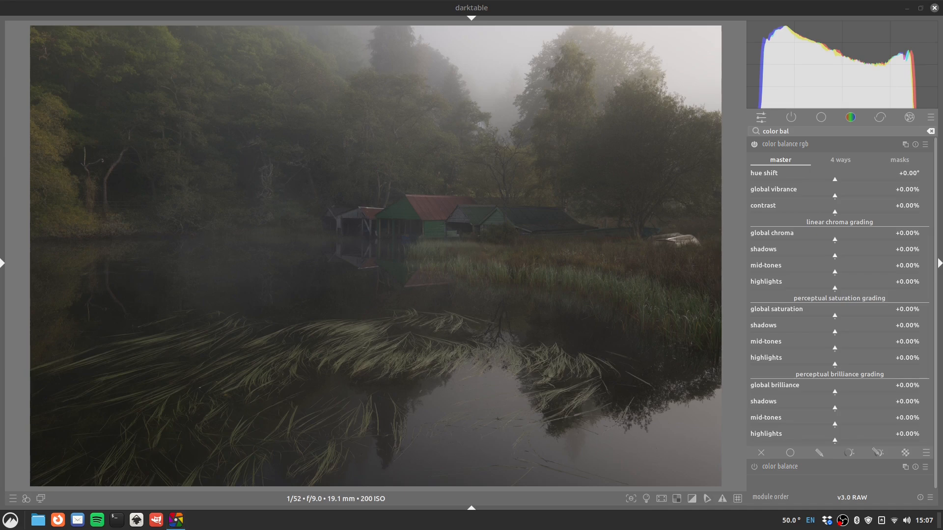
{"action": "left_click", "coordinate": [866, 197]}
{"action": "left_click_drag", "start_coordinate": [865, 198], "coordinate": [852, 215]}
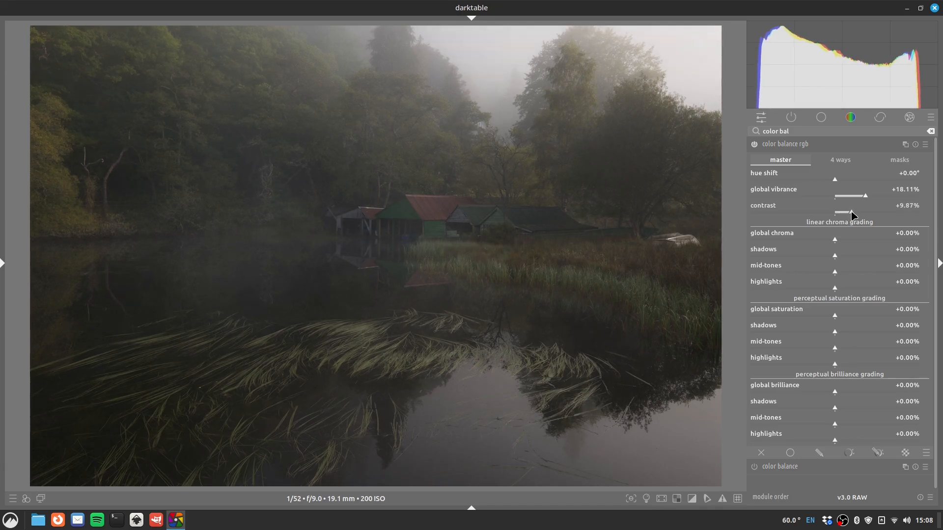
Set color balance rgb's global chroma to +15.41% and perceptual saturation to +22.46% for shadows, +13.67% for mid-tones and +8.62% for highlights
{"action": "left_click", "coordinate": [862, 243]}
{"action": "left_click", "coordinate": [856, 336]}
{"action": "left_click", "coordinate": [846, 350]}
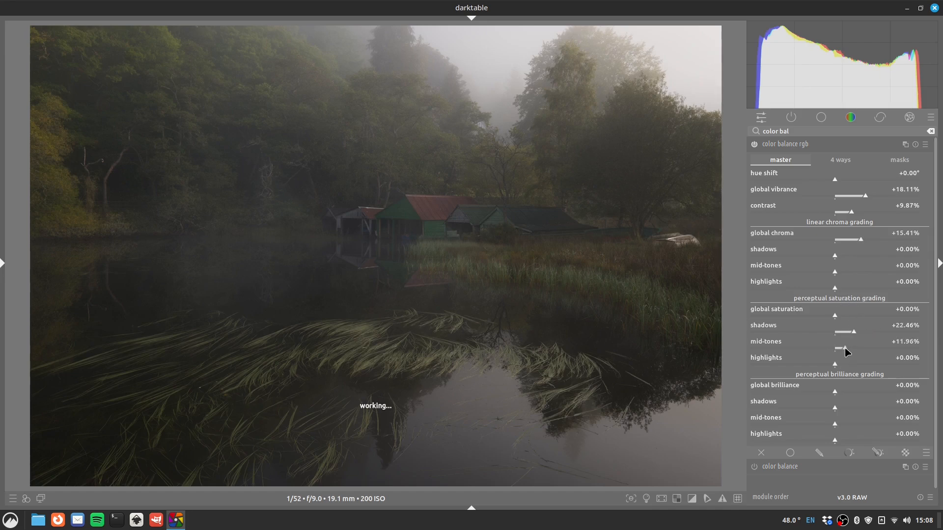
{"action": "left_click", "coordinate": [840, 365]}
{"action": "left_click_drag", "start_coordinate": [841, 367], "coordinate": [844, 368]}
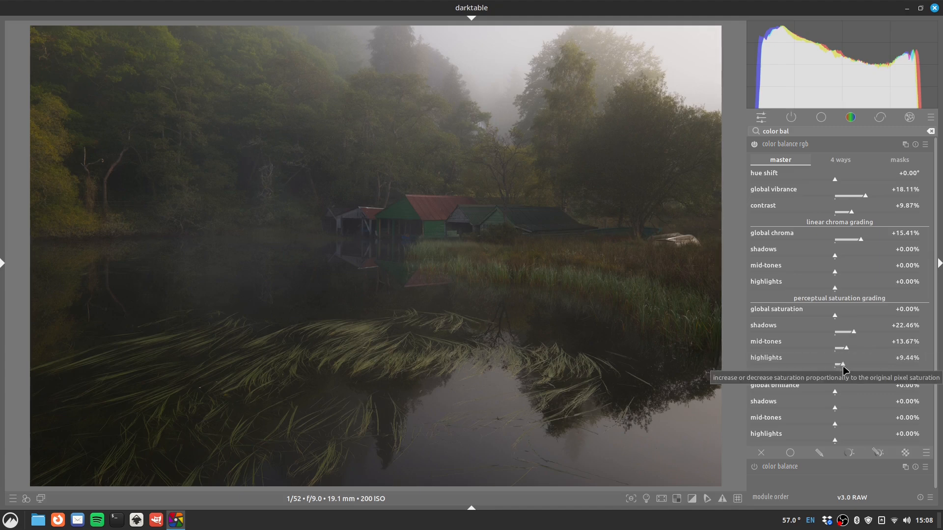
{"action": "left_click_drag", "start_coordinate": [844, 371], "coordinate": [843, 367]}
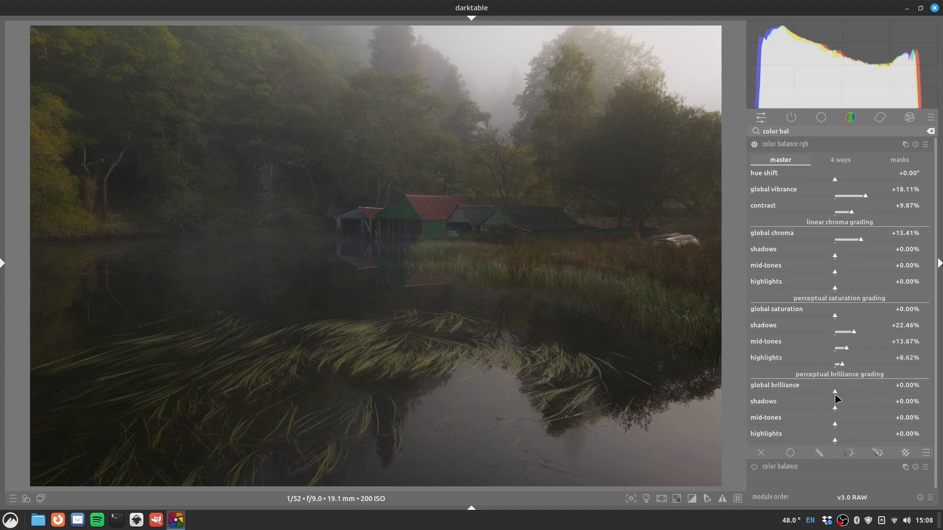
Set perceptual brilliance to +36.31% globally, -37.22% for shadows, +26.52% for mid-tones and +16.26% for highlights
{"action": "left_click_drag", "start_coordinate": [834, 393], "coordinate": [811, 412]}
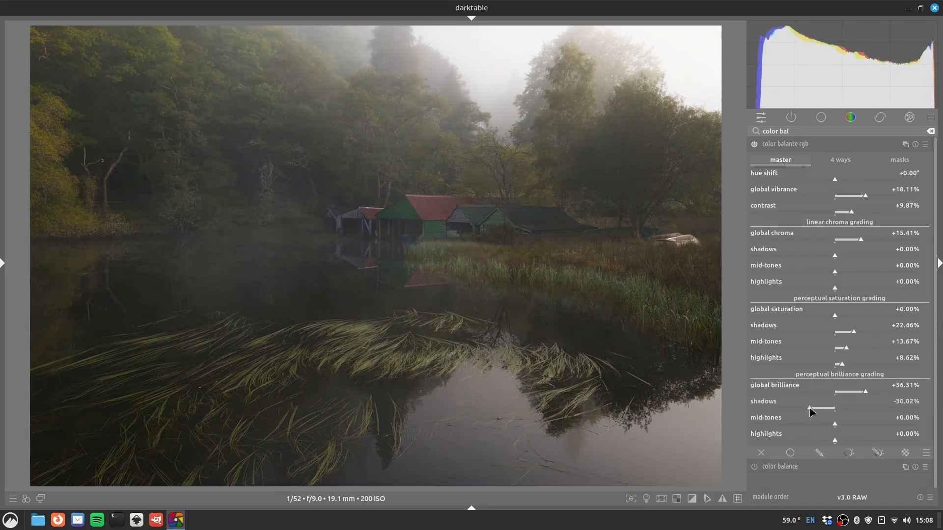
{"action": "left_click", "coordinate": [858, 430]}
{"action": "left_click_drag", "start_coordinate": [858, 425], "coordinate": [847, 444]}
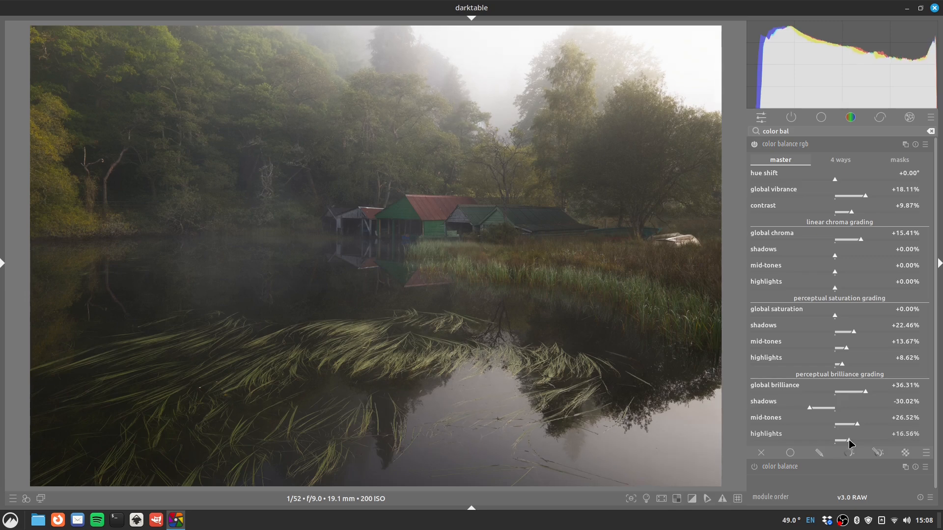
{"action": "left_click_drag", "start_coordinate": [851, 442], "coordinate": [850, 442]}
{"action": "left_click_drag", "start_coordinate": [805, 409], "coordinate": [804, 412]}
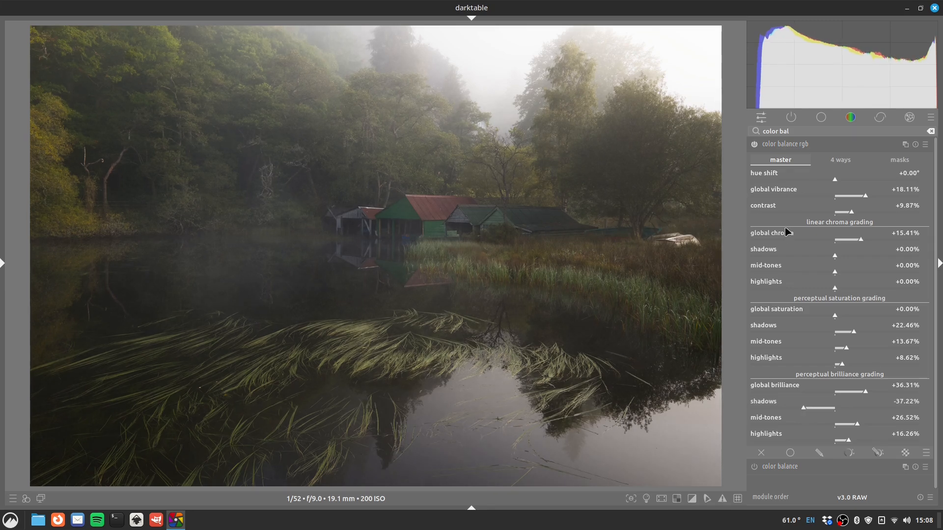
Tint the shadows blue with a shadows lift hue of about 257° and chroma of about 5%, fine-tuning both
{"action": "left_click", "coordinate": [837, 160]}
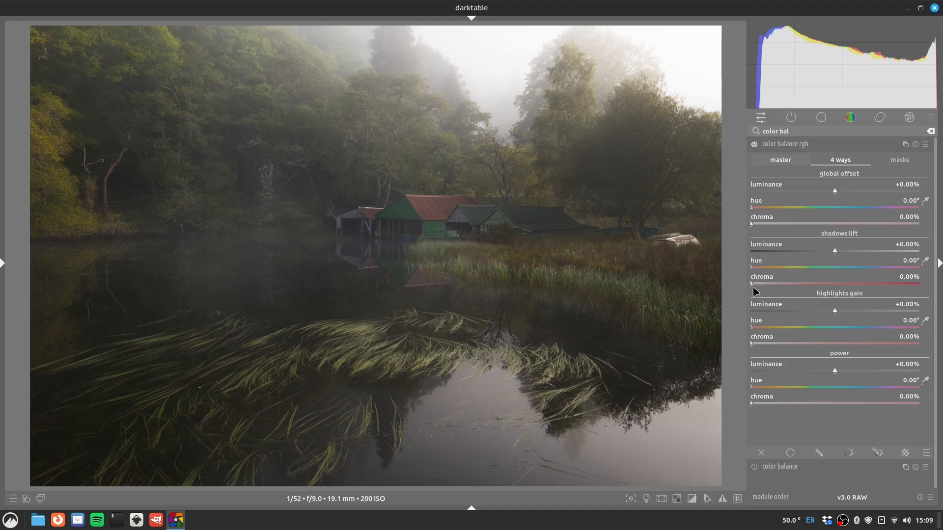
{"action": "left_click_drag", "start_coordinate": [754, 270], "coordinate": [873, 276]}
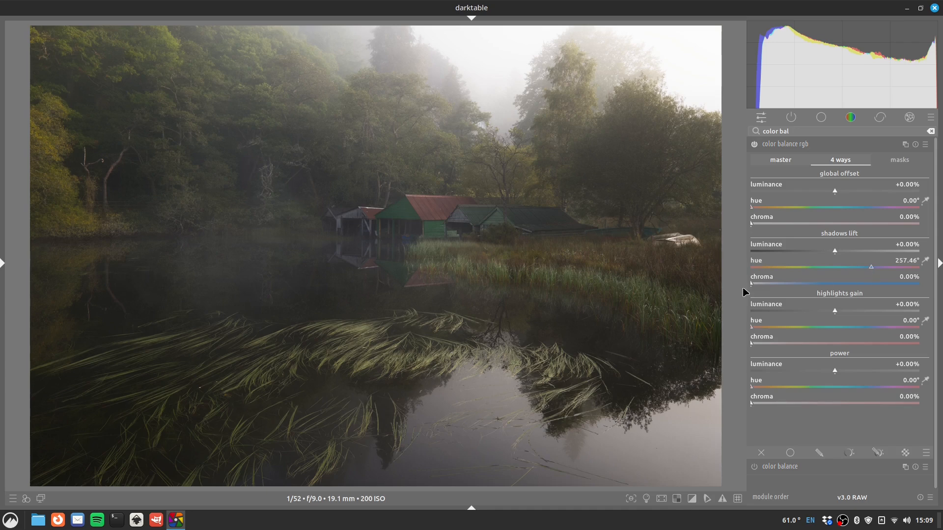
{"action": "left_click_drag", "start_coordinate": [757, 286], "coordinate": [769, 288]}
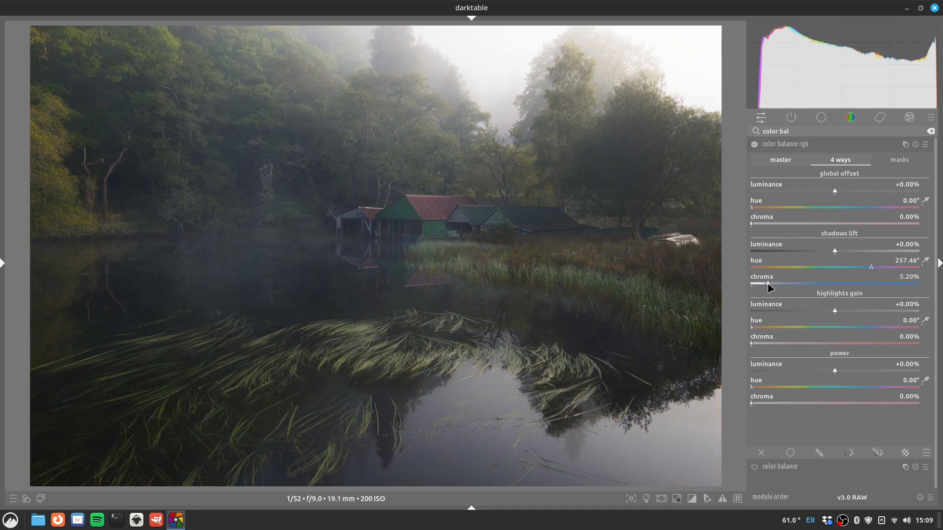
{"action": "scroll", "coordinate": [769, 288], "scroll_direction": "down", "scroll_amount": 1}
{"action": "left_click_drag", "start_coordinate": [873, 270], "coordinate": [870, 271]}
{"action": "scroll", "coordinate": [769, 288], "scroll_direction": "down", "scroll_amount": 1}
{"action": "scroll", "coordinate": [766, 287], "scroll_direction": "down", "scroll_amount": 3}
Raise color balance rgb's contrast gray fulcrum to 37.74%, return to the master settings and collapse the module
{"action": "left_click", "coordinate": [900, 160]}
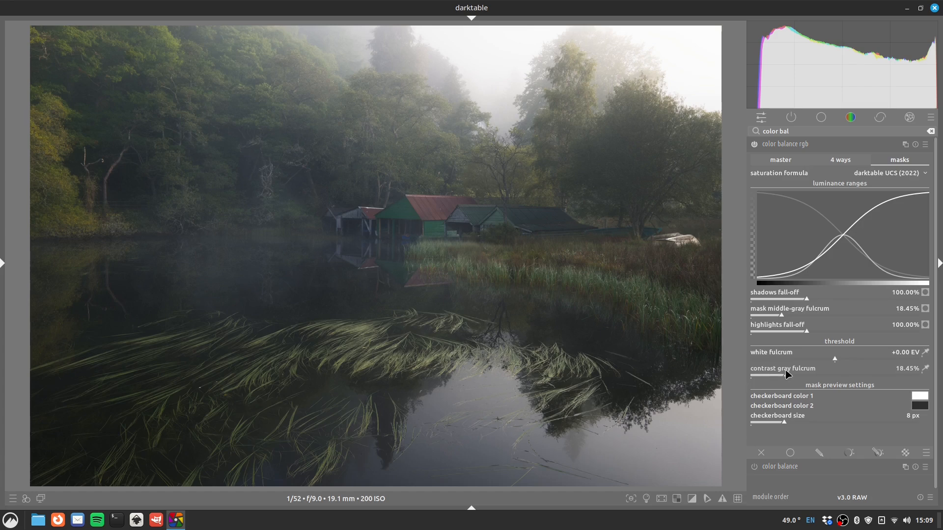
{"action": "left_click_drag", "start_coordinate": [790, 376], "coordinate": [866, 375]}
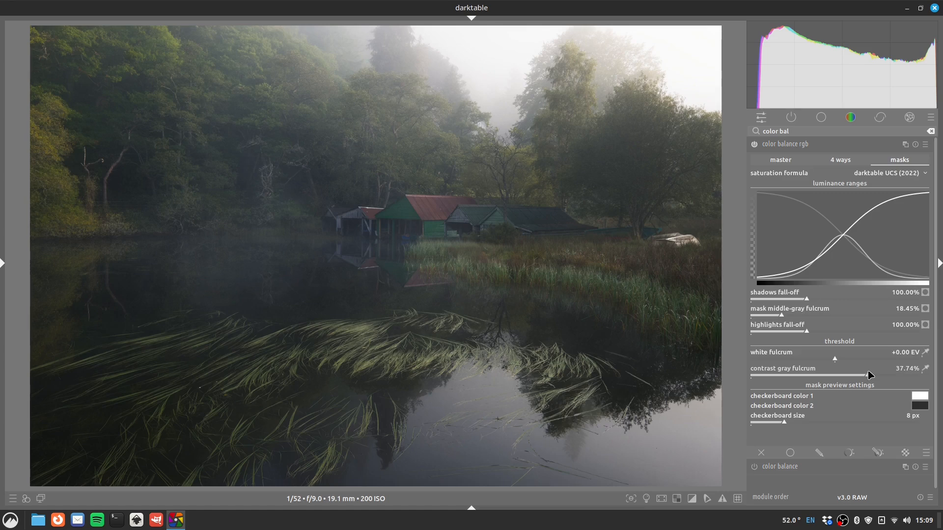
{"action": "left_click", "coordinate": [797, 162]}
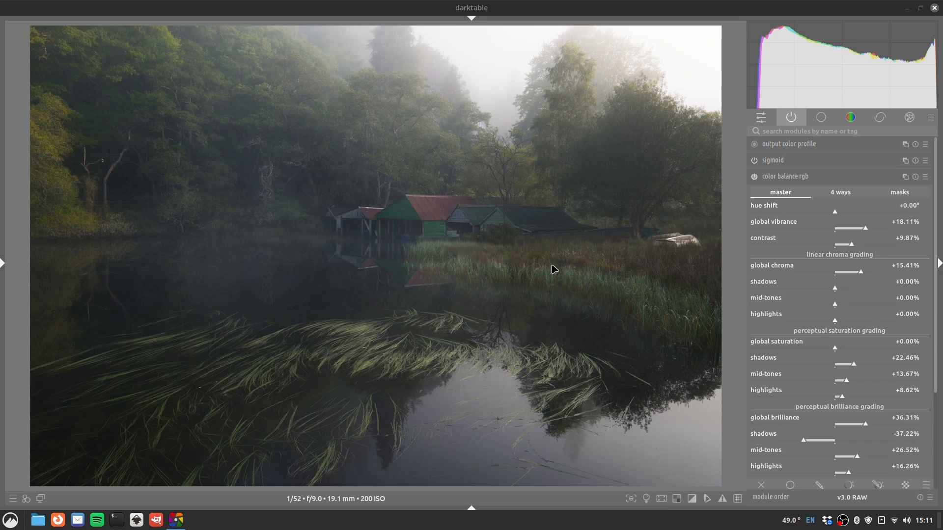
{"action": "left_click", "coordinate": [790, 176]}
Search for "exposure", enable the exposure module and lower its exposure to -0.479 EV
{"action": "left_click", "coordinate": [777, 131]}
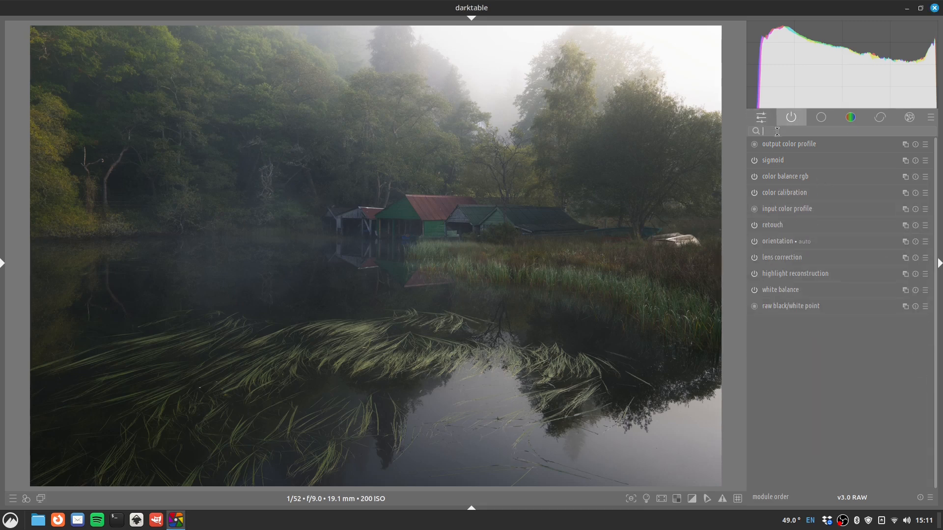
{"action": "type", "text": "exposure"}
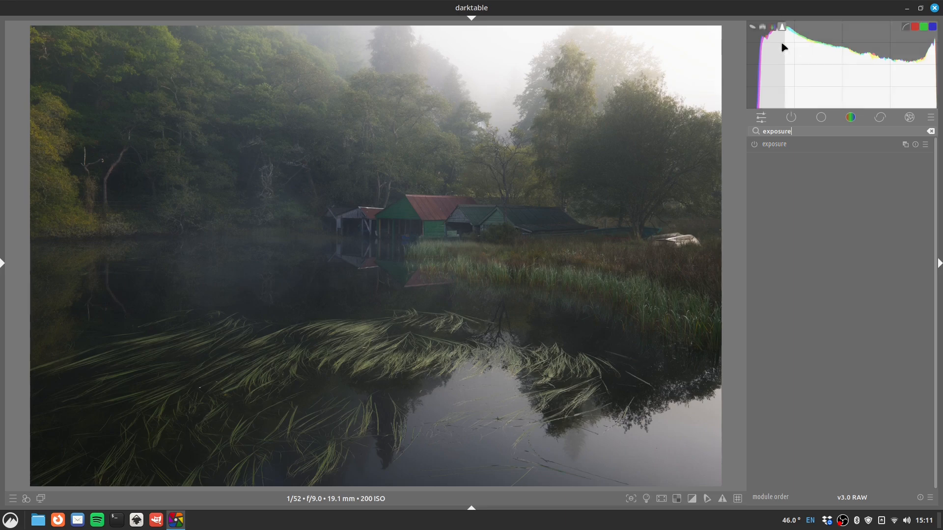
{"action": "left_click", "coordinate": [754, 144]}
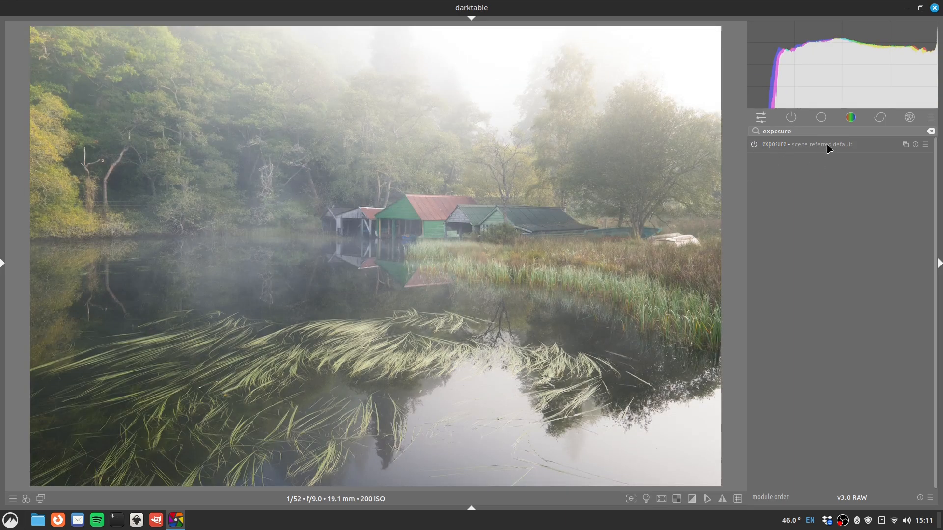
{"action": "left_click", "coordinate": [828, 146]}
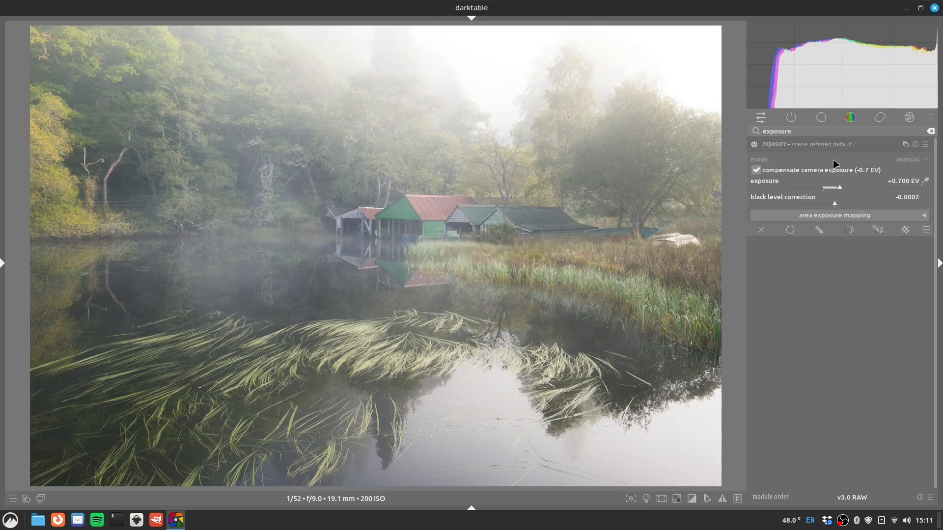
{"action": "left_click_drag", "start_coordinate": [841, 191], "coordinate": [814, 195]}
{"action": "scroll", "coordinate": [814, 195], "scroll_direction": "up", "scroll_amount": 7}
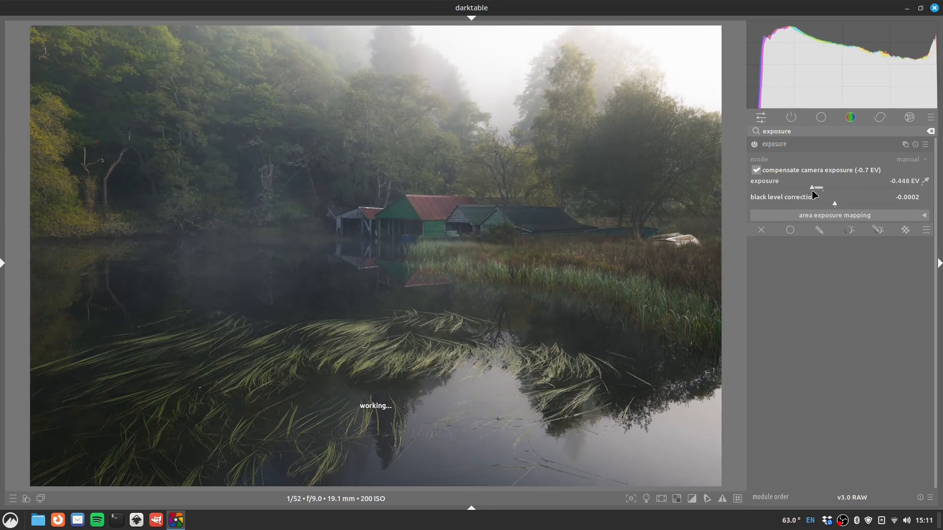
{"action": "scroll", "coordinate": [814, 195], "scroll_direction": "down", "scroll_amount": 2}
Add an elliptical drawn mask to the exposure module, centred on the red-roofed boathouse and widened to span the neighbouring buildings
{"action": "left_click", "coordinate": [818, 231]}
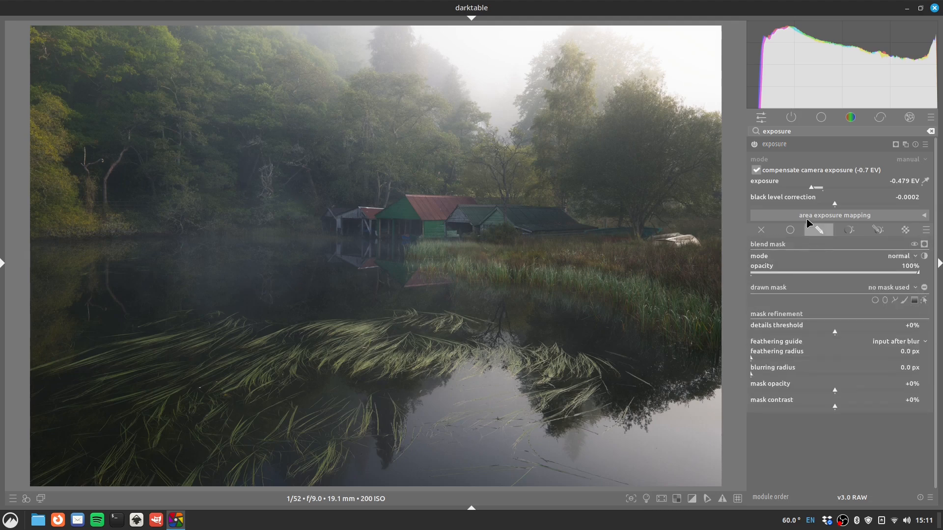
{"action": "left_click", "coordinate": [885, 300]}
{"action": "left_click", "coordinate": [434, 216]}
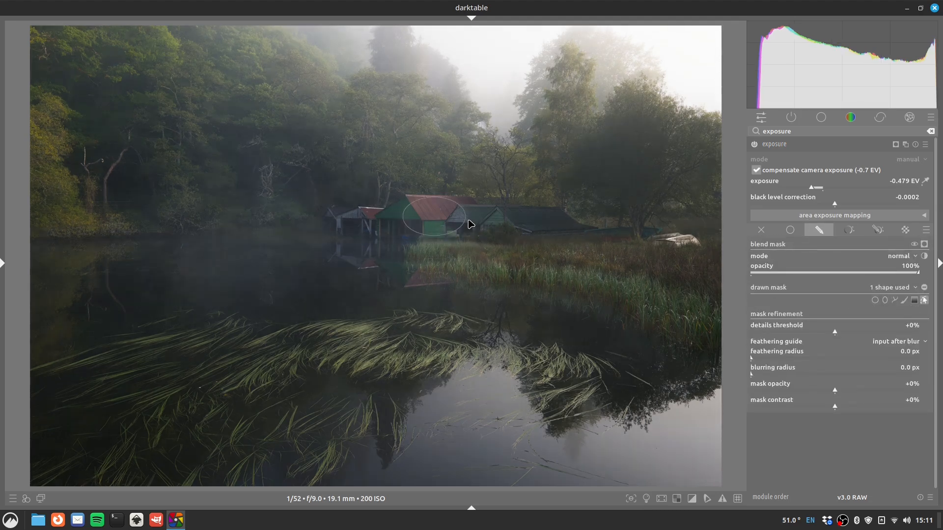
{"action": "left_click_drag", "start_coordinate": [469, 225], "coordinate": [606, 253]}
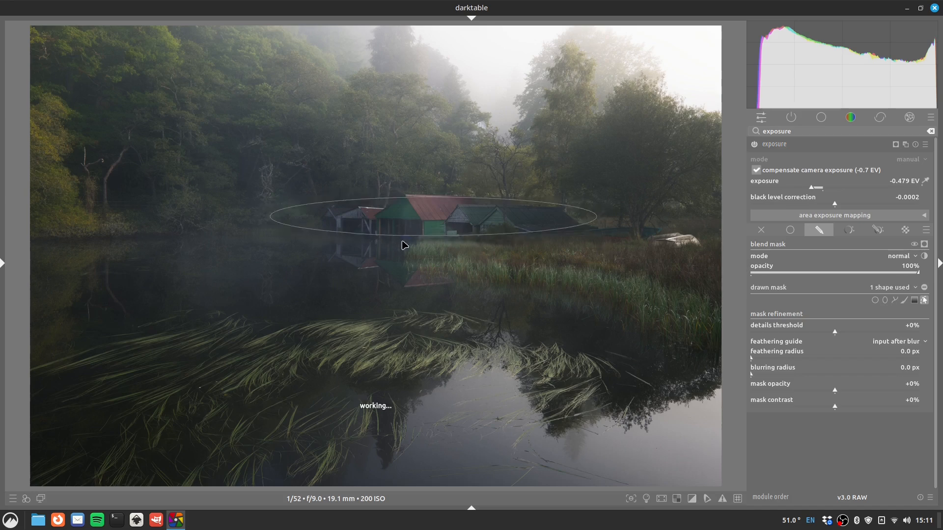
Reshape the ellipse into a large oval covering the boathouses, reeds and weeds, and widen its feathered border well beyond the outline
{"action": "left_click_drag", "start_coordinate": [433, 235], "coordinate": [431, 276]}
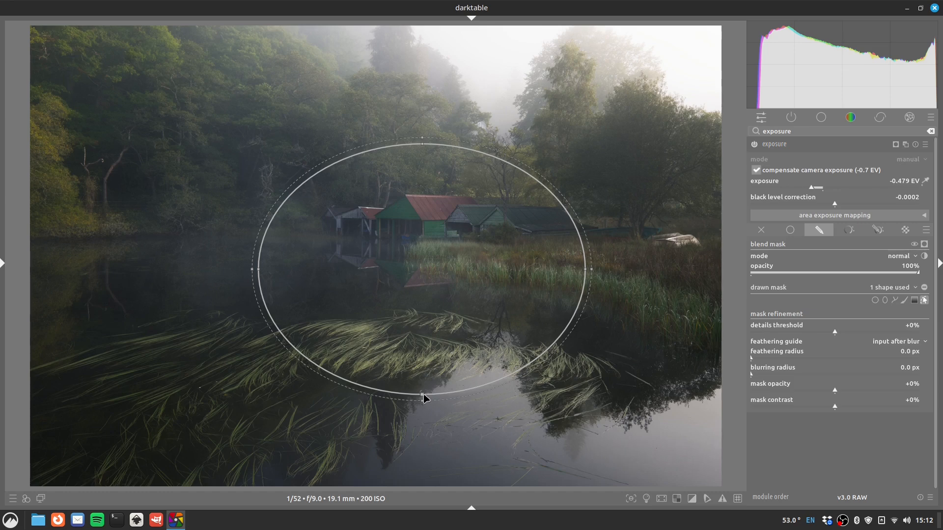
{"action": "left_click_drag", "start_coordinate": [423, 401], "coordinate": [426, 411]}
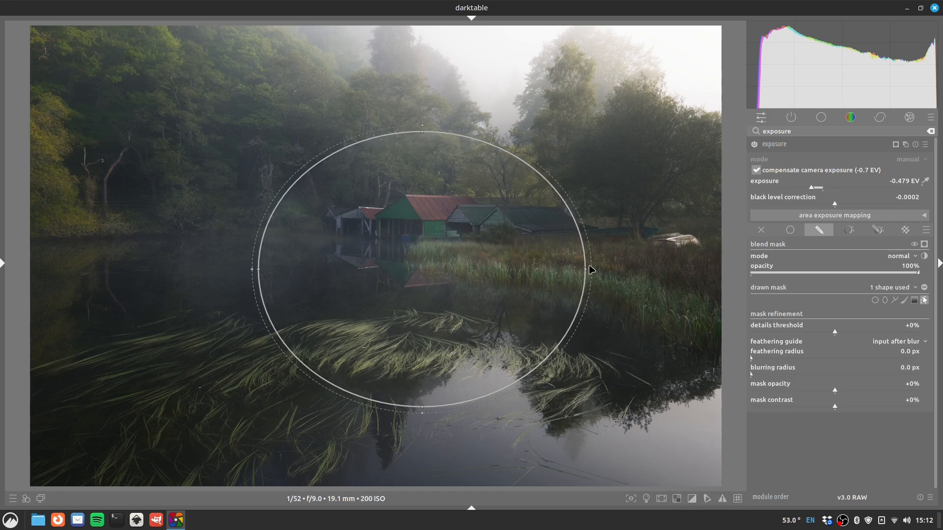
{"action": "left_click_drag", "start_coordinate": [588, 272], "coordinate": [671, 269]}
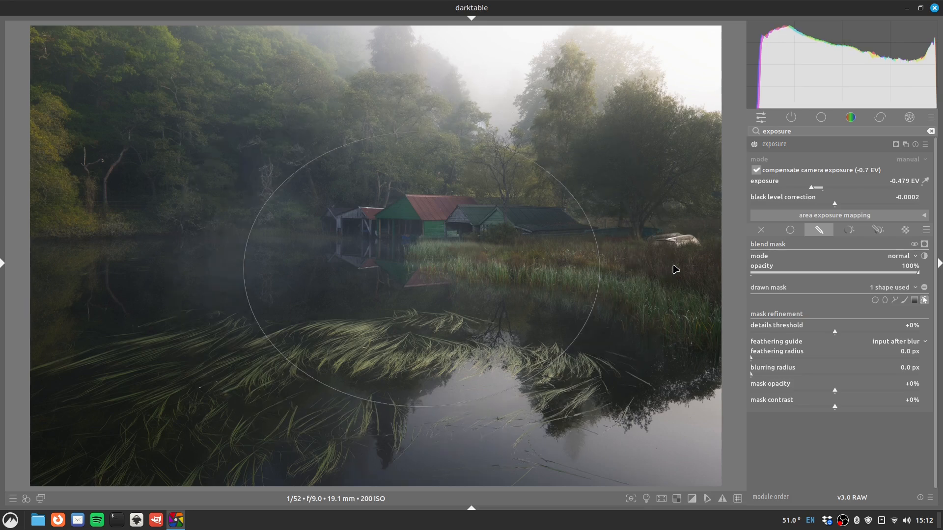
{"action": "left_click_drag", "start_coordinate": [601, 273], "coordinate": [597, 269]}
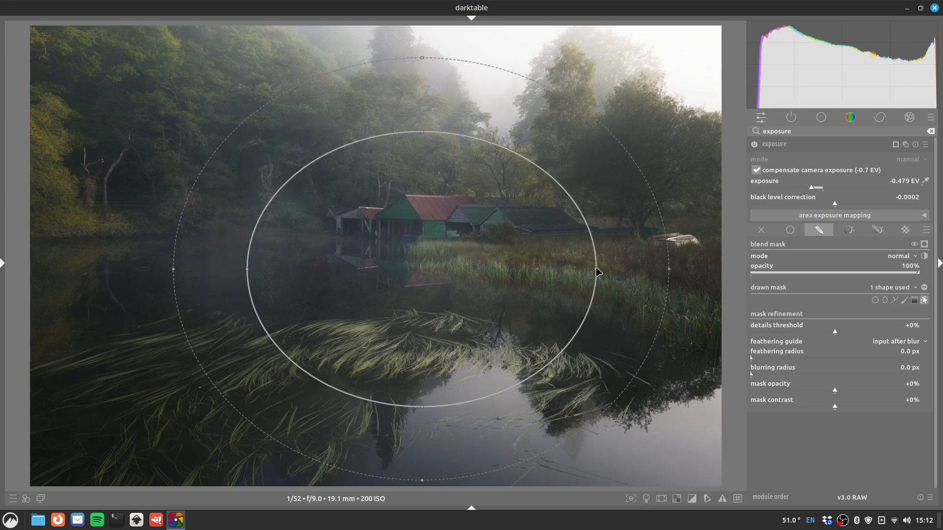
{"action": "left_click_drag", "start_coordinate": [426, 410], "coordinate": [425, 399]}
Brighten the area inside the ellipse by setting the exposure to -0.331 EV
{"action": "scroll", "coordinate": [809, 191], "scroll_direction": "down", "scroll_amount": 1}
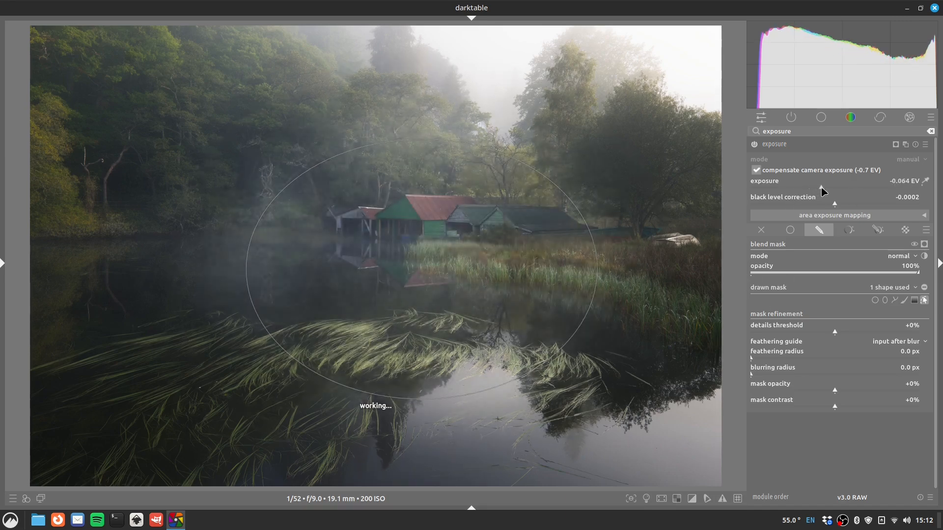
{"action": "left_click_drag", "start_coordinate": [821, 190], "coordinate": [817, 192]}
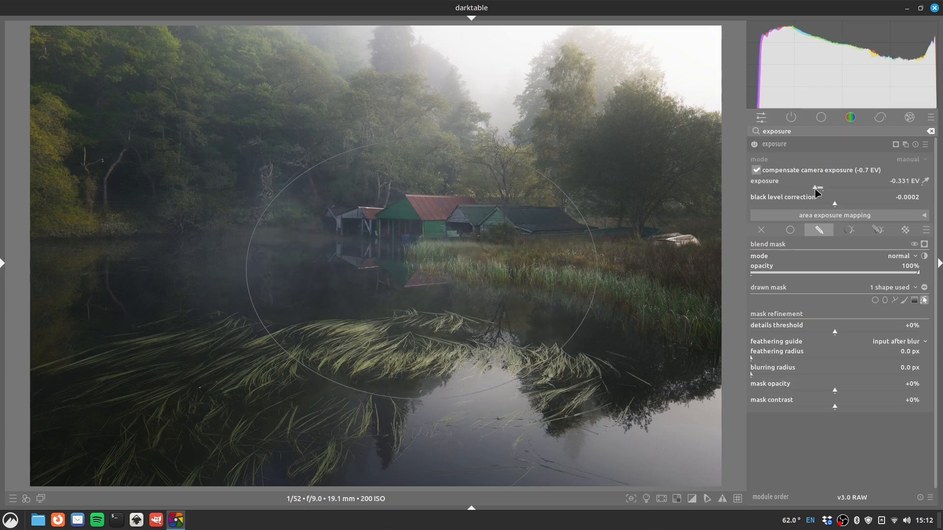
Compare the photo with the masked exposure adjustment off and on, leave it enabled and collapse the module
{"action": "left_click", "coordinate": [754, 145]}
{"action": "left_click", "coordinate": [754, 144]}
{"action": "left_click", "coordinate": [755, 145]}
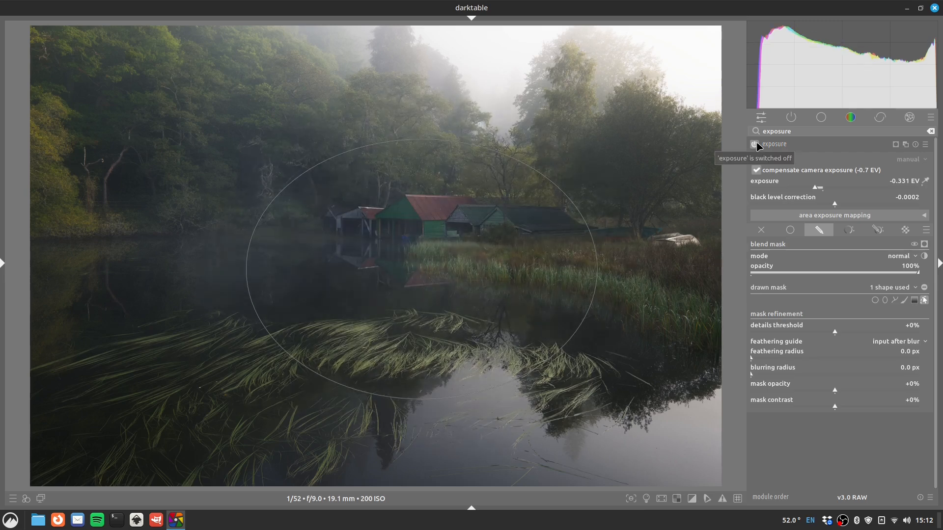
{"action": "left_click", "coordinate": [755, 144]}
{"action": "left_click", "coordinate": [757, 144]}
{"action": "left_click", "coordinate": [757, 145]}
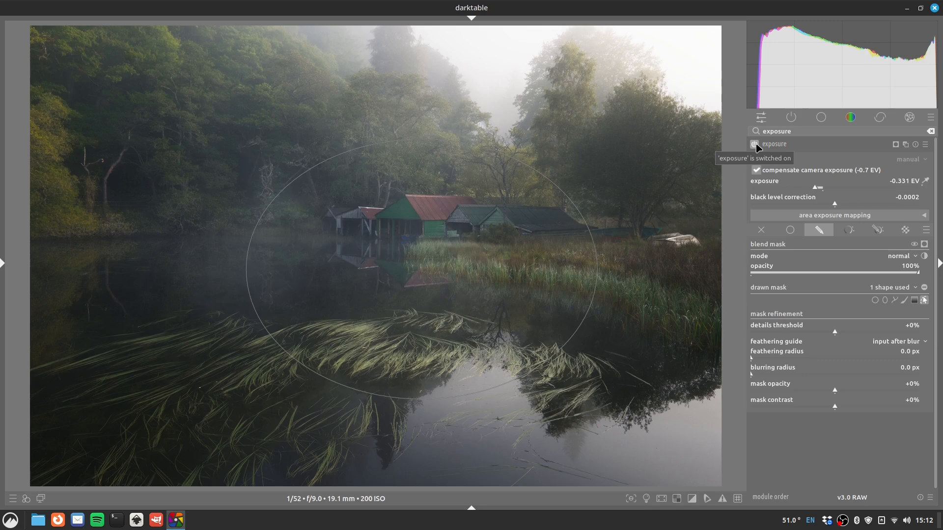
{"action": "left_click", "coordinate": [757, 144]}
{"action": "left_click", "coordinate": [757, 144]}
{"action": "left_click", "coordinate": [757, 145]}
{"action": "left_click", "coordinate": [757, 144]}
{"action": "left_click", "coordinate": [780, 147]}
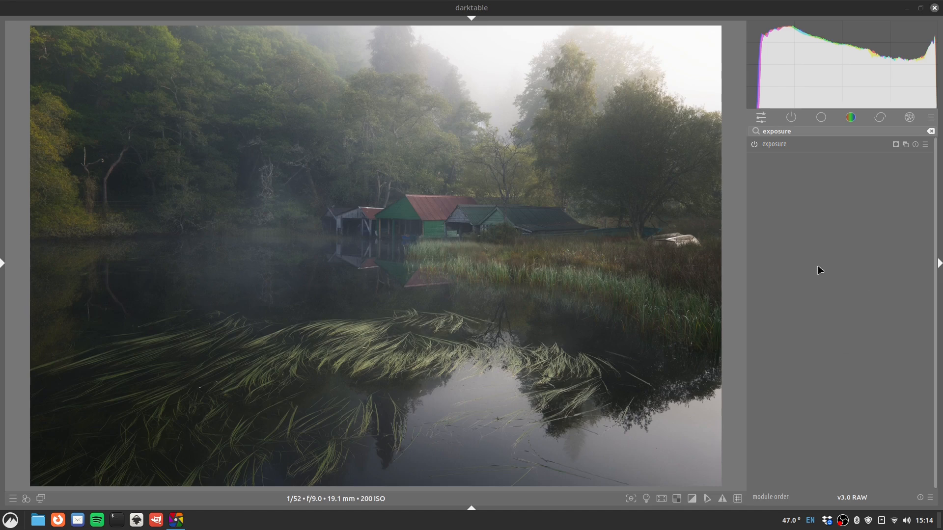
Create a second instance of the exposure module and lower its exposure to -0.729 EV
{"action": "right_click", "coordinate": [905, 145]}
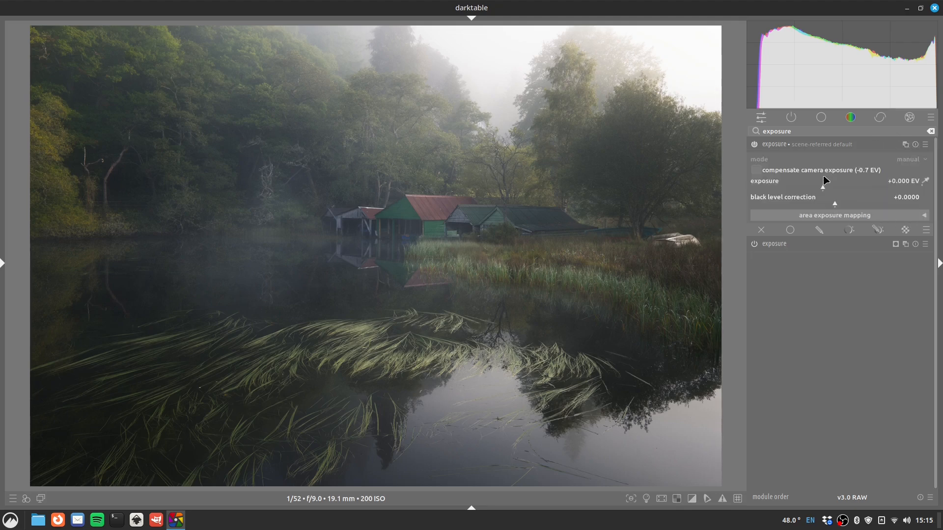
{"action": "left_click_drag", "start_coordinate": [827, 189], "coordinate": [805, 187]}
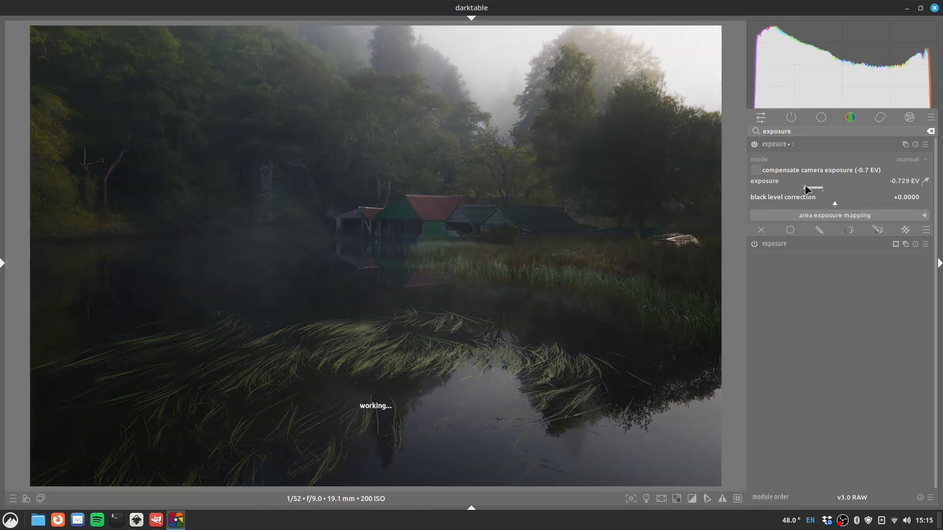
Add a gradient drawn mask to the second exposure instance, tilted diagonally across the photo's lower-left corner and shifted slightly toward the centre
{"action": "left_click", "coordinate": [825, 231]}
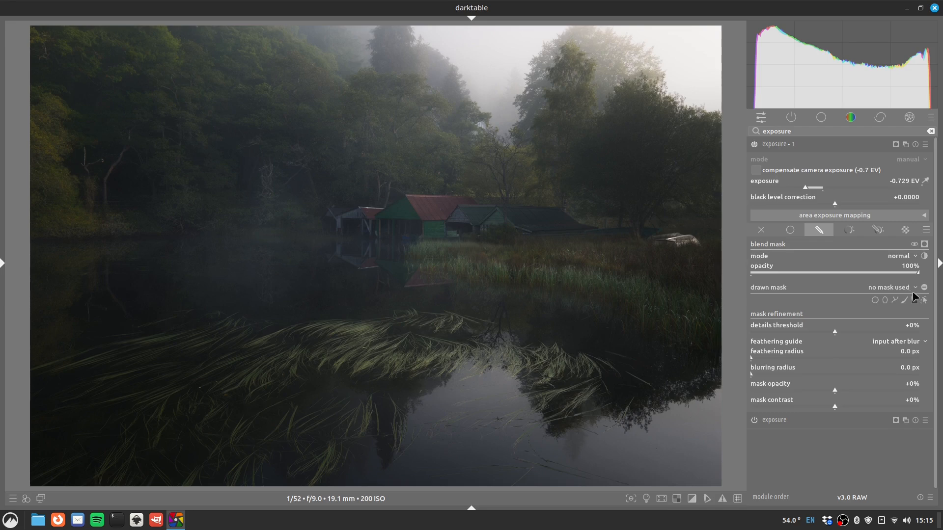
{"action": "left_click", "coordinate": [915, 301]}
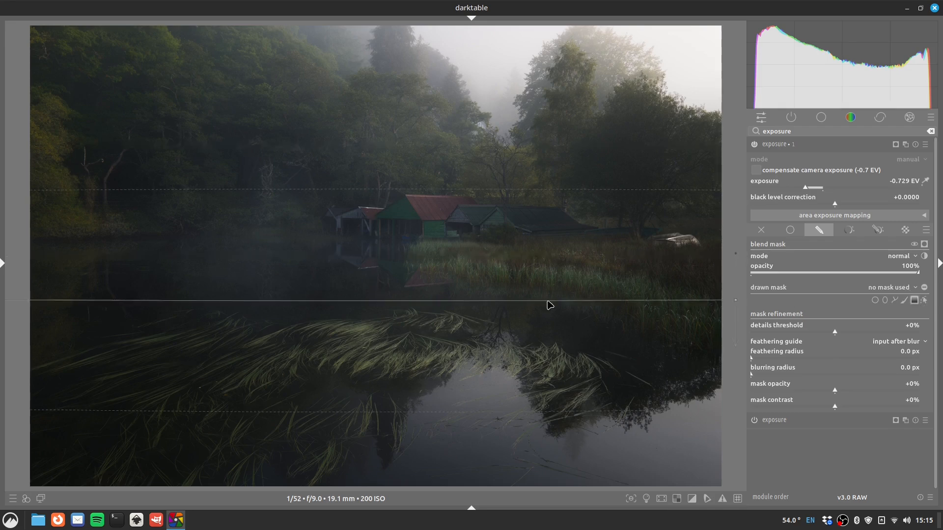
{"action": "left_click_drag", "start_coordinate": [152, 386], "coordinate": [93, 340]}
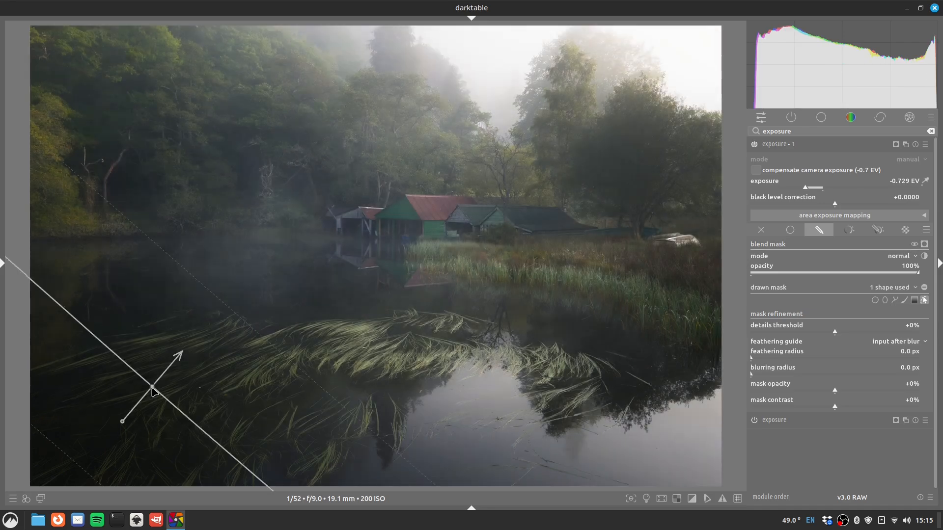
{"action": "left_click_drag", "start_coordinate": [152, 387], "coordinate": [177, 370]}
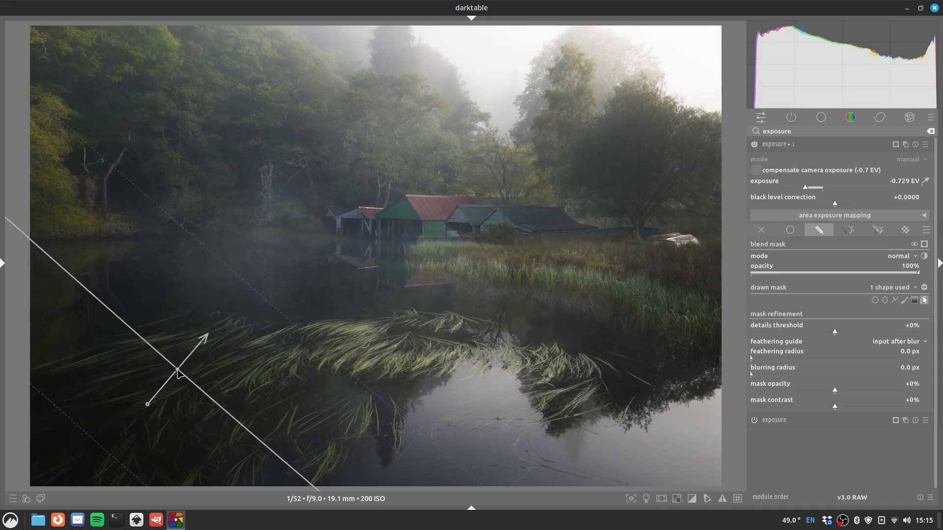
Bend the gradient mask line to a curvature of about -40.5% and shift it toward the photo's centre
{"action": "scroll", "coordinate": [178, 372], "scroll_direction": "down", "scroll_amount": 5}
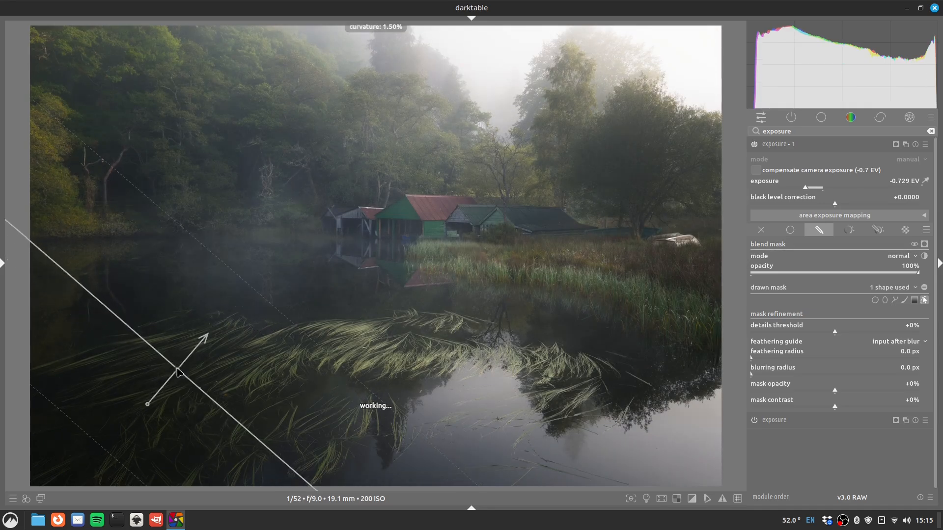
{"action": "scroll", "coordinate": [178, 371], "scroll_direction": "down", "scroll_amount": 10}
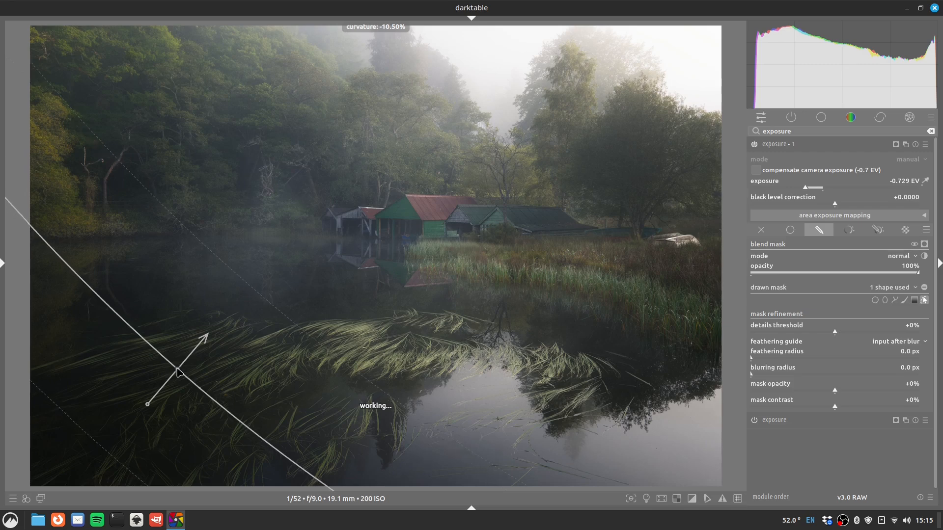
{"action": "scroll", "coordinate": [178, 372], "scroll_direction": "down", "scroll_amount": 8}
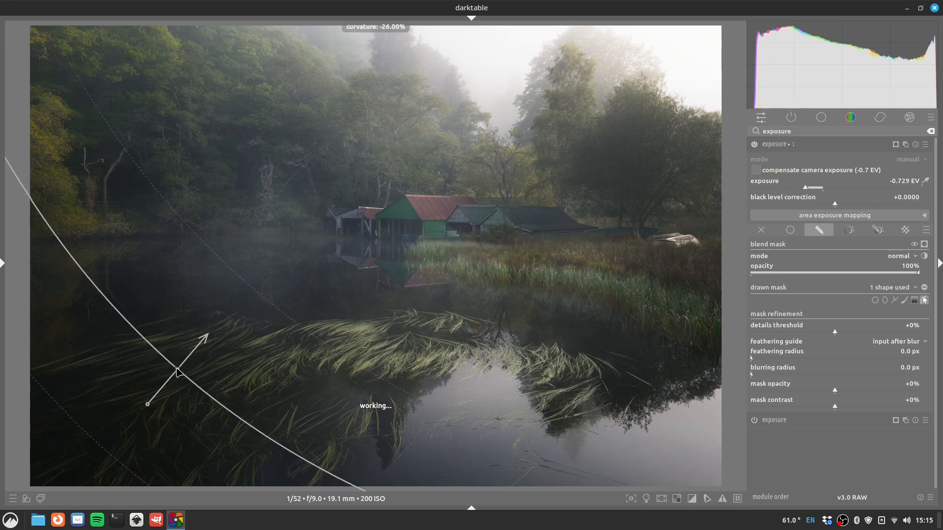
{"action": "scroll", "coordinate": [177, 372], "scroll_direction": "down", "scroll_amount": 4}
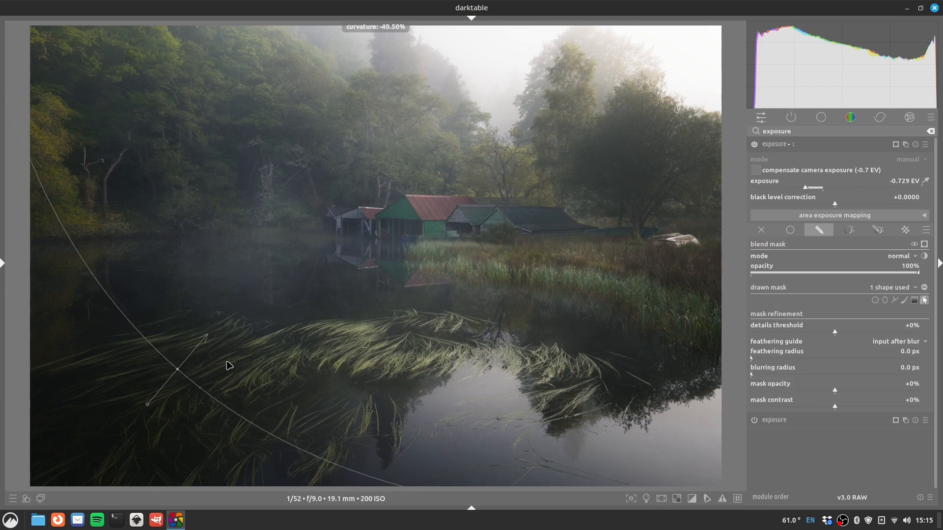
{"action": "left_click_drag", "start_coordinate": [179, 373], "coordinate": [212, 367]}
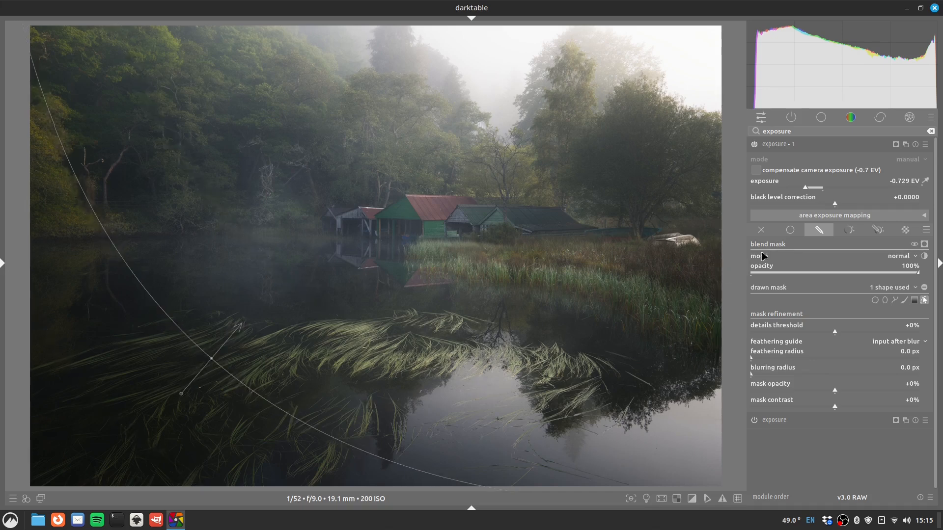
Compare the photo with the second exposure instance off and on, and leave it enabled
{"action": "left_click", "coordinate": [752, 146]}
{"action": "left_click", "coordinate": [754, 145]}
{"action": "left_click", "coordinate": [754, 145]}
{"action": "left_click", "coordinate": [754, 145]}
{"action": "left_click", "coordinate": [754, 145]}
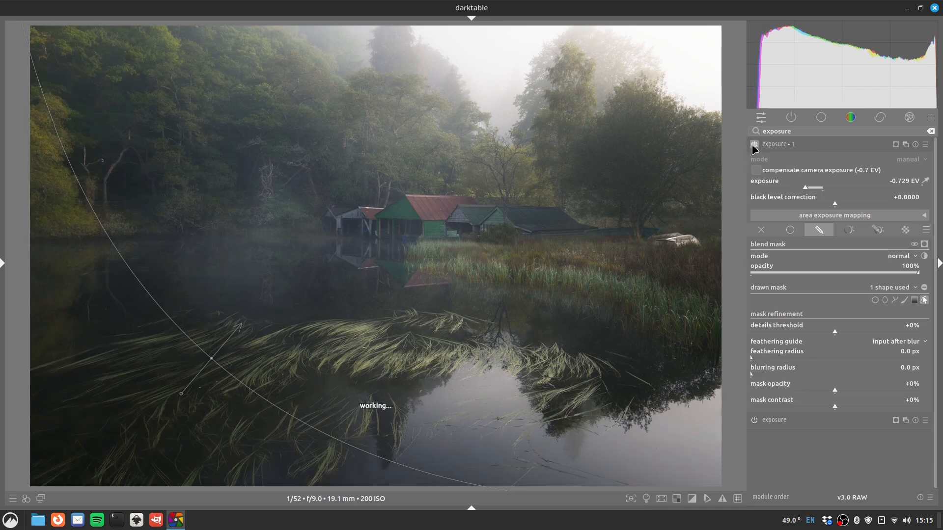
{"action": "left_click", "coordinate": [754, 145]}
{"action": "left_click", "coordinate": [754, 145]}
{"action": "left_click", "coordinate": [754, 146]}
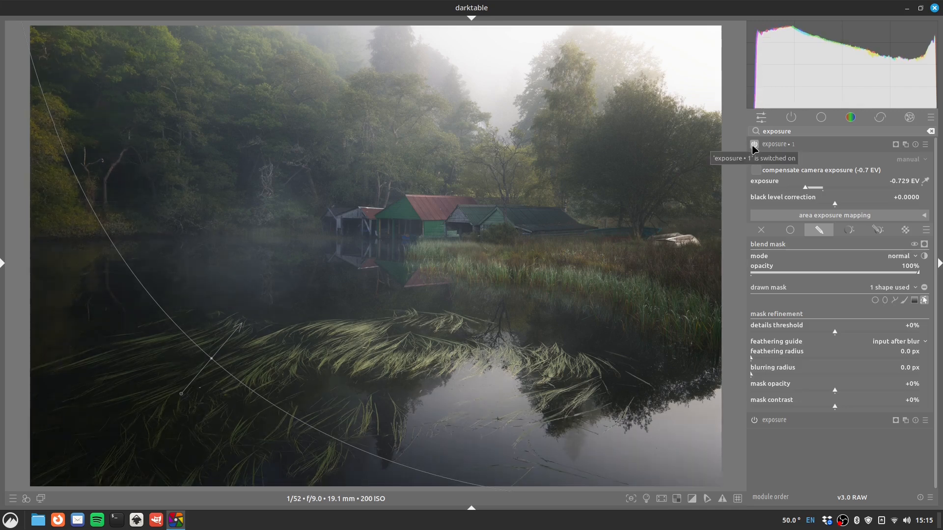
{"action": "left_click", "coordinate": [754, 145]}
{"action": "left_click", "coordinate": [754, 145]}
{"action": "left_click", "coordinate": [754, 145]}
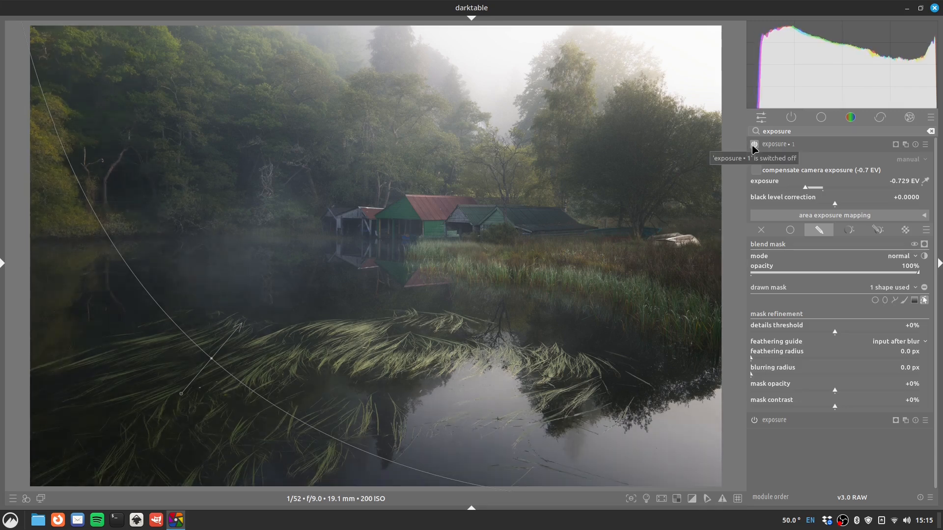
{"action": "left_click", "coordinate": [753, 145]}
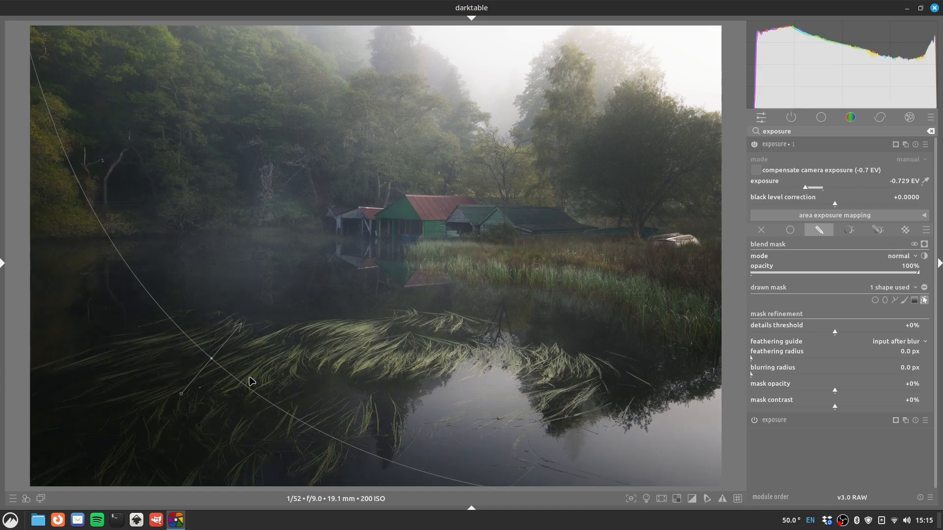
Move the curved gradient back toward the photo's lower-left corner and rotate it slightly flatter across the bottom
{"action": "left_click_drag", "start_coordinate": [216, 362], "coordinate": [192, 374]}
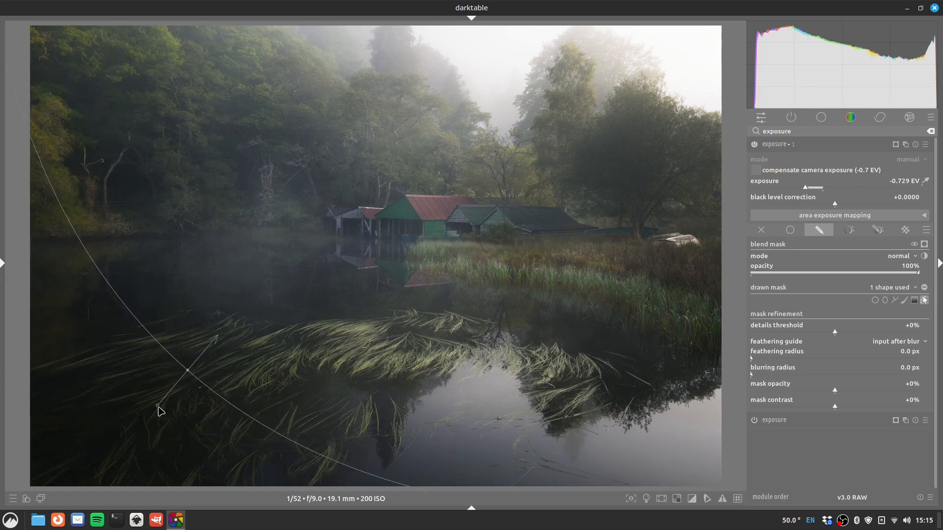
{"action": "left_click_drag", "start_coordinate": [157, 405], "coordinate": [164, 409]}
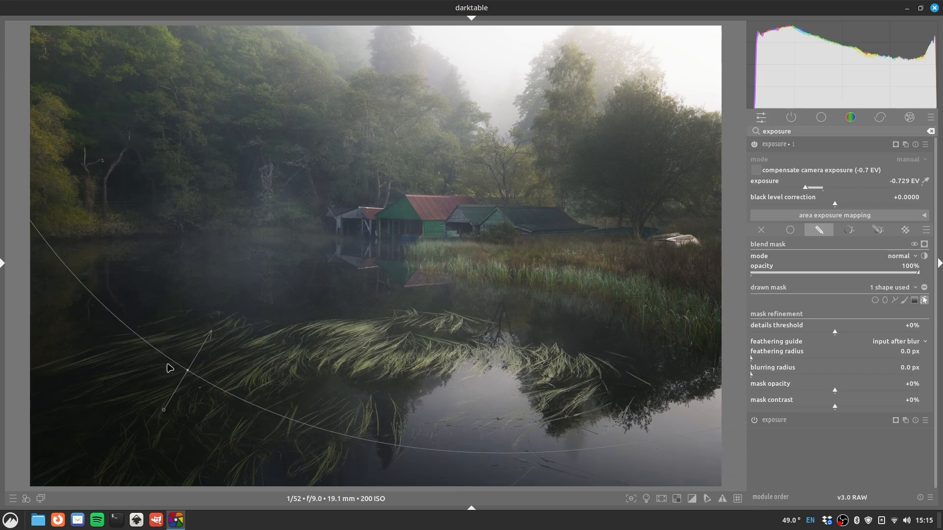
{"action": "left_click_drag", "start_coordinate": [189, 375], "coordinate": [197, 374]}
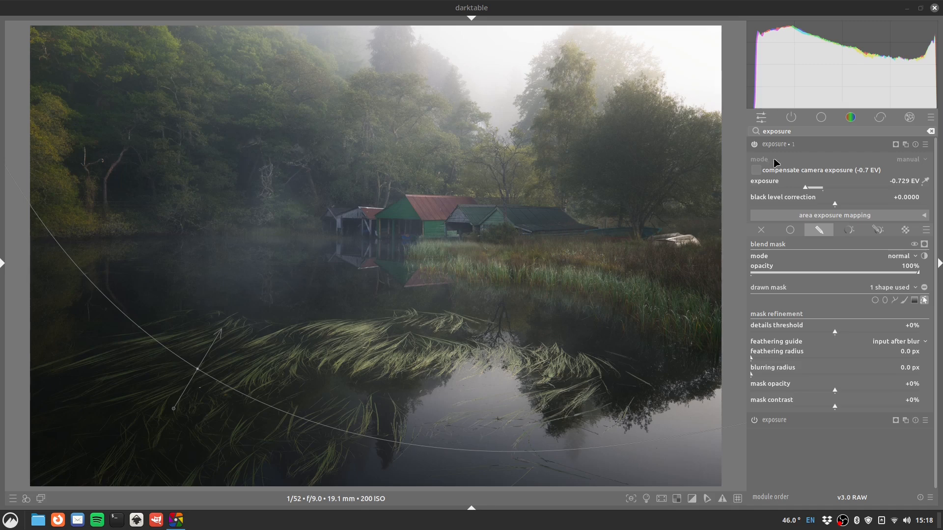
Search the modules for "color e", enable the color equalizer and expand its settings
{"action": "left_click", "coordinate": [804, 133]}
{"action": "double_click", "coordinate": [764, 133]}
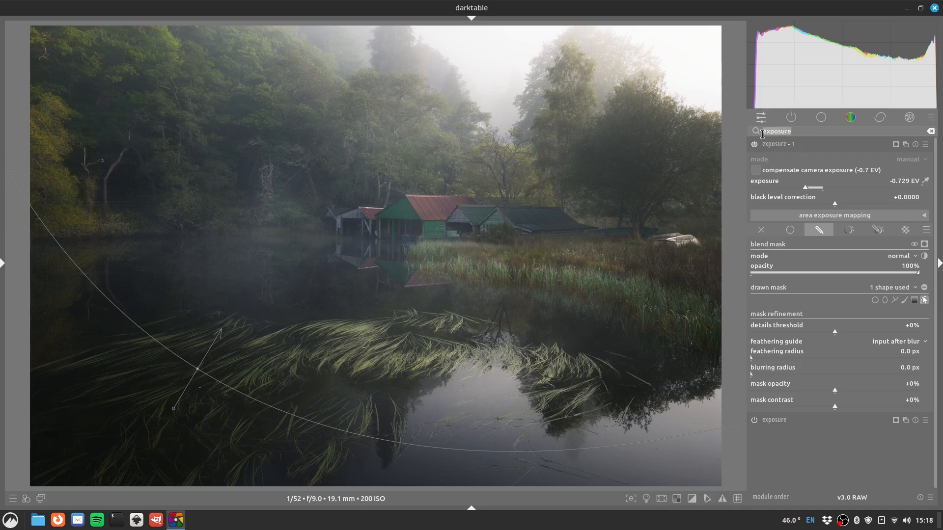
{"action": "left_click", "coordinate": [802, 132]}
{"action": "double_click", "coordinate": [757, 132]}
{"action": "type", "text": "color r"}
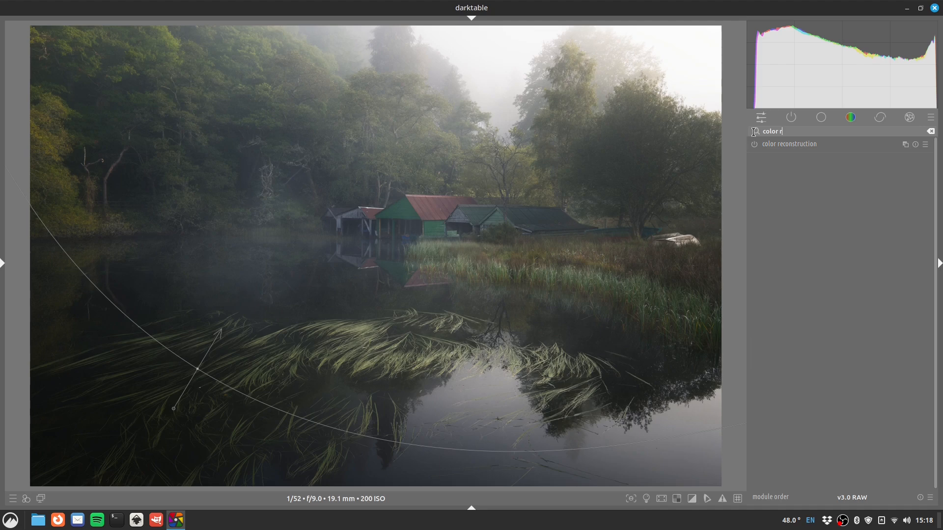
{"action": "left_click", "coordinate": [754, 144]}
{"action": "left_click", "coordinate": [806, 147]}
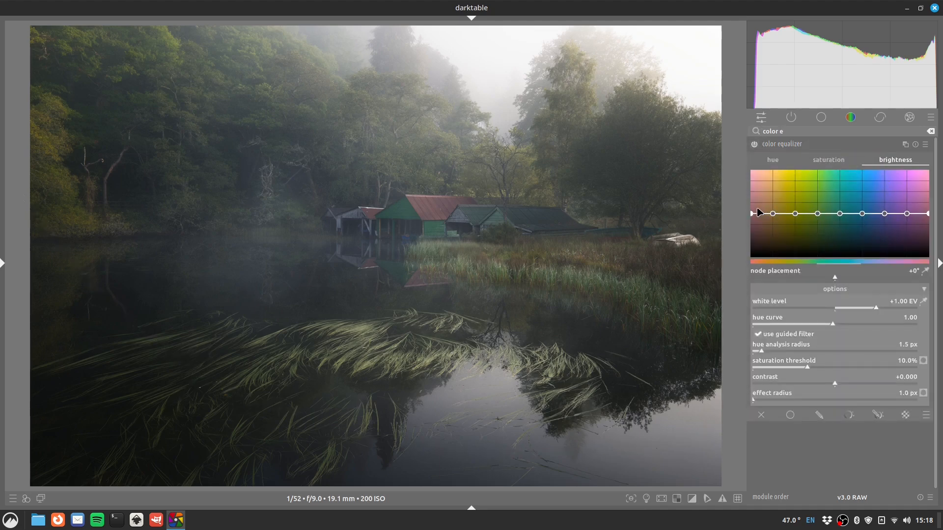
Look through the color equalizer's hue, saturation and brightness curves, and sample the yellow foliage at the photo's left edge on the hue curve
{"action": "left_click", "coordinate": [772, 159]}
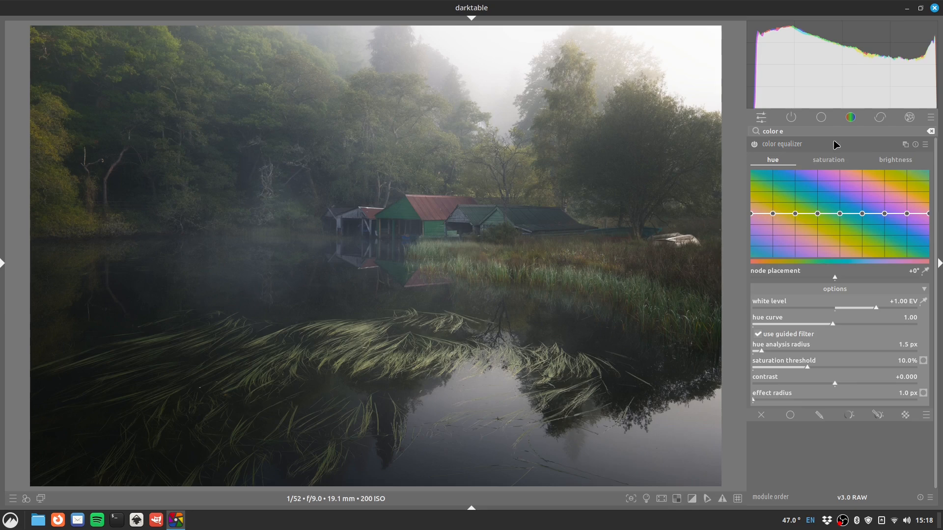
{"action": "left_click", "coordinate": [830, 160]}
{"action": "left_click", "coordinate": [884, 162]}
{"action": "left_click", "coordinate": [772, 159]}
{"action": "left_click", "coordinate": [924, 271]}
{"action": "left_click", "coordinate": [53, 145]}
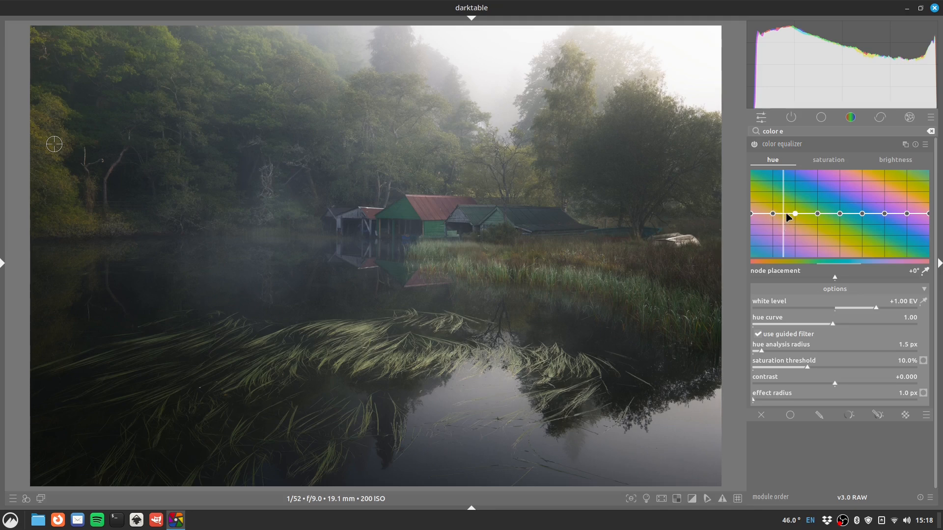
Lower the yellow and orange nodes of the hue curve slightly to shift the green foliage toward autumn tones
{"action": "left_click_drag", "start_coordinate": [794, 216], "coordinate": [791, 219]}
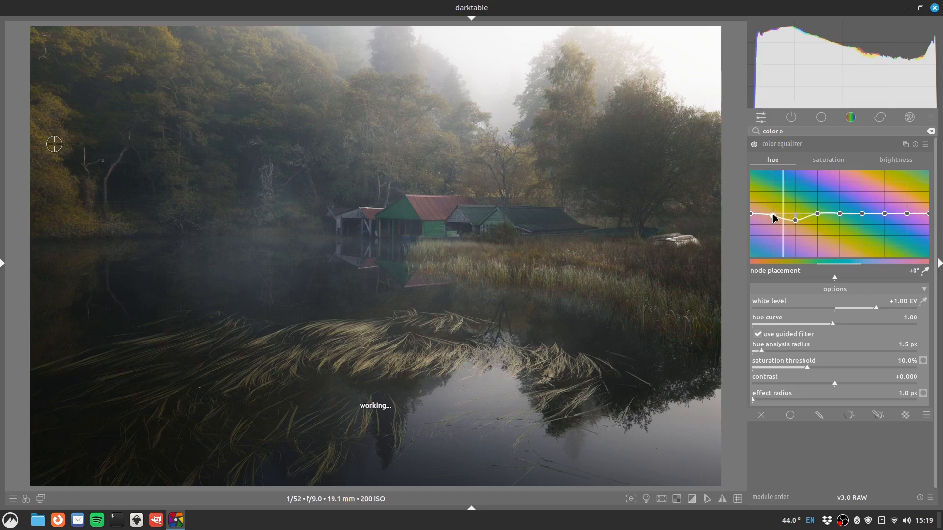
{"action": "left_click_drag", "start_coordinate": [799, 221], "coordinate": [796, 223]}
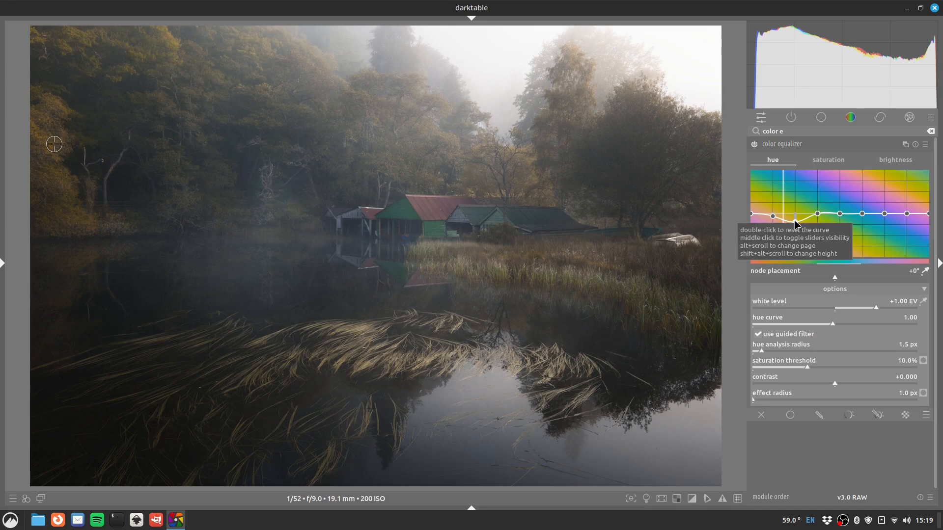
{"action": "mouse_move", "coordinate": [796, 222]}
{"action": "left_mouse_down"}
{"action": "mouse_move", "coordinate": [796, 239]}
{"action": "mouse_move", "coordinate": [797, 223]}
{"action": "left_mouse_up"}
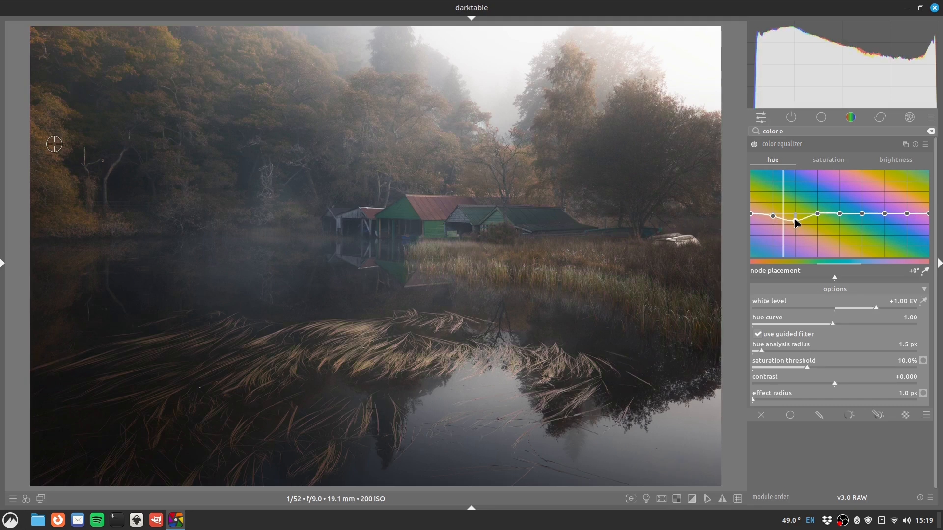
{"action": "left_click_drag", "start_coordinate": [774, 220], "coordinate": [775, 219]}
{"action": "mouse_move", "coordinate": [796, 220]}
{"action": "left_mouse_down"}
{"action": "mouse_move", "coordinate": [773, 218]}
{"action": "mouse_move", "coordinate": [795, 220]}
{"action": "left_mouse_up"}
Check the saturation curve and raise the yellow and orange nodes slightly on the brightness curve
{"action": "left_click", "coordinate": [828, 161]}
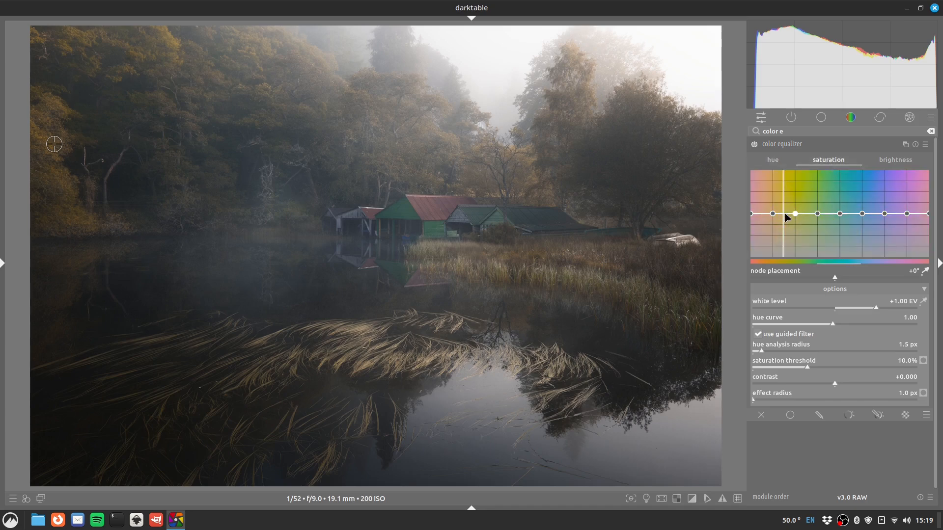
{"action": "scroll", "coordinate": [798, 214], "scroll_direction": "up", "scroll_amount": 2}
{"action": "left_click", "coordinate": [895, 160]}
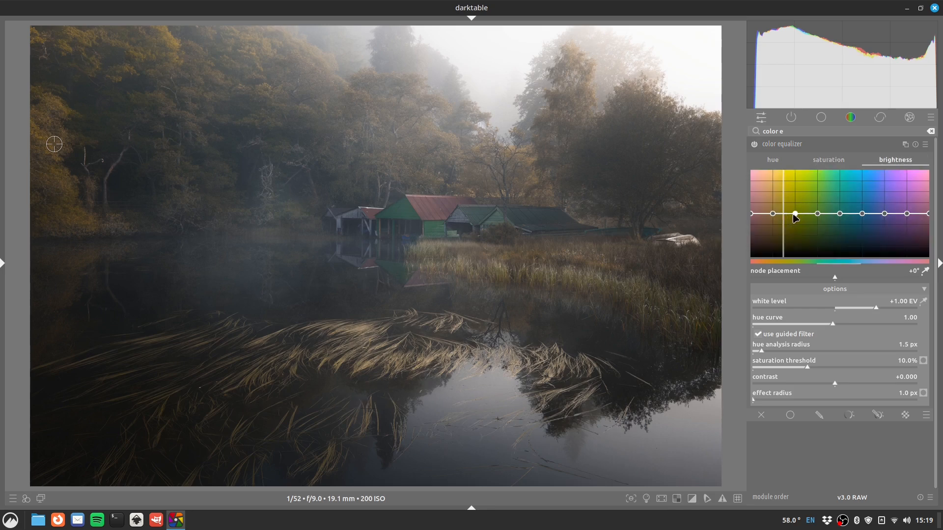
{"action": "left_click_drag", "start_coordinate": [793, 214], "coordinate": [778, 212]}
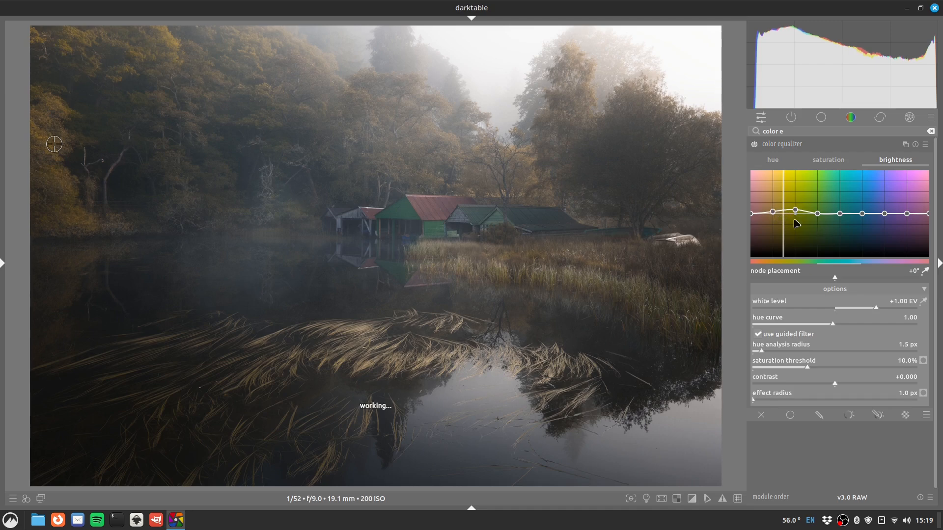
Compare the photo repeatedly with the color equalizer off and on
{"action": "left_click", "coordinate": [754, 145]}
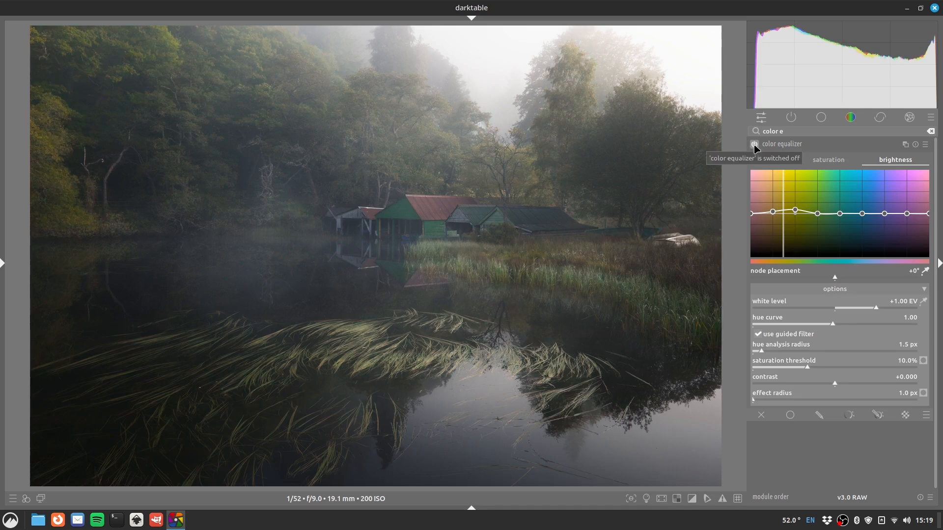
{"action": "left_click", "coordinate": [754, 145]}
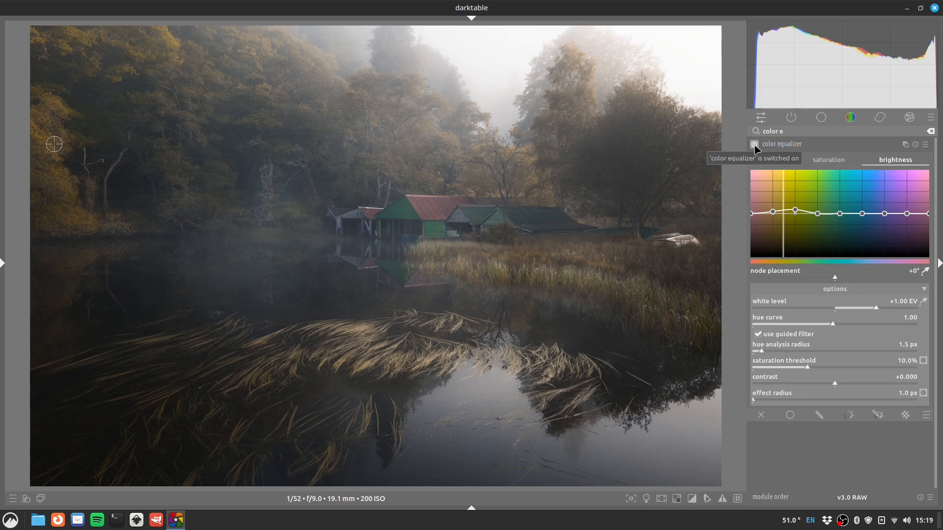
{"action": "left_click", "coordinate": [754, 145]}
{"action": "left_click", "coordinate": [754, 145]}
{"action": "left_click", "coordinate": [754, 144]}
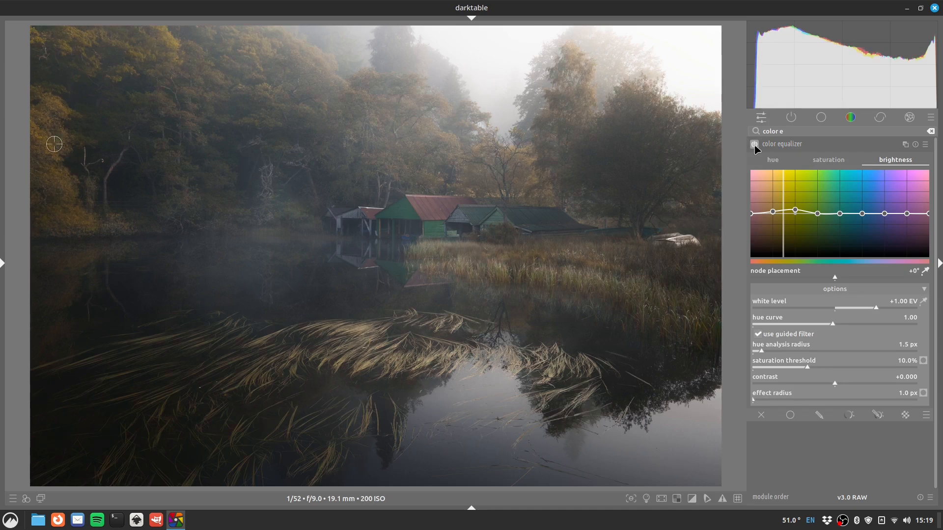
{"action": "left_click", "coordinate": [754, 144]}
{"action": "left_click", "coordinate": [754, 144]}
{"action": "left_click", "coordinate": [754, 145]}
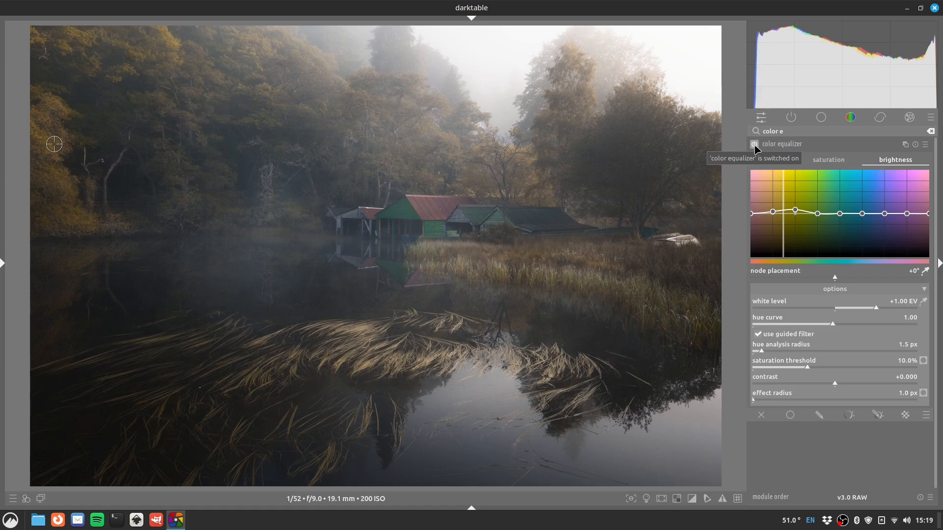
{"action": "left_click", "coordinate": [754, 145]}
{"action": "left_click", "coordinate": [754, 145]}
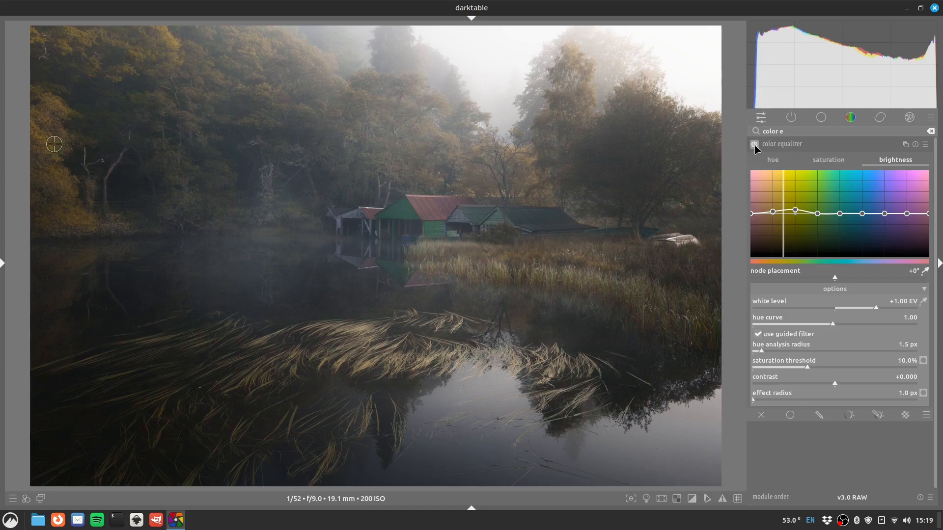
{"action": "left_click", "coordinate": [754, 144]}
{"action": "left_click", "coordinate": [754, 145]}
{"action": "left_click", "coordinate": [754, 144]}
{"action": "left_click", "coordinate": [754, 145]}
{"action": "left_click", "coordinate": [754, 144]}
{"action": "left_click", "coordinate": [755, 145]}
{"action": "left_click", "coordinate": [754, 144]}
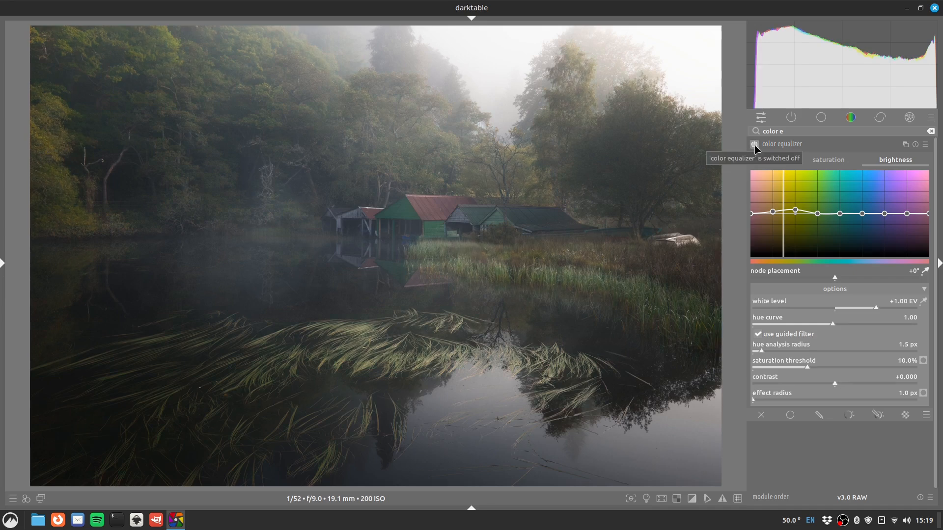
{"action": "left_click", "coordinate": [754, 145]}
{"action": "left_click", "coordinate": [755, 145]}
{"action": "left_click", "coordinate": [755, 145]}
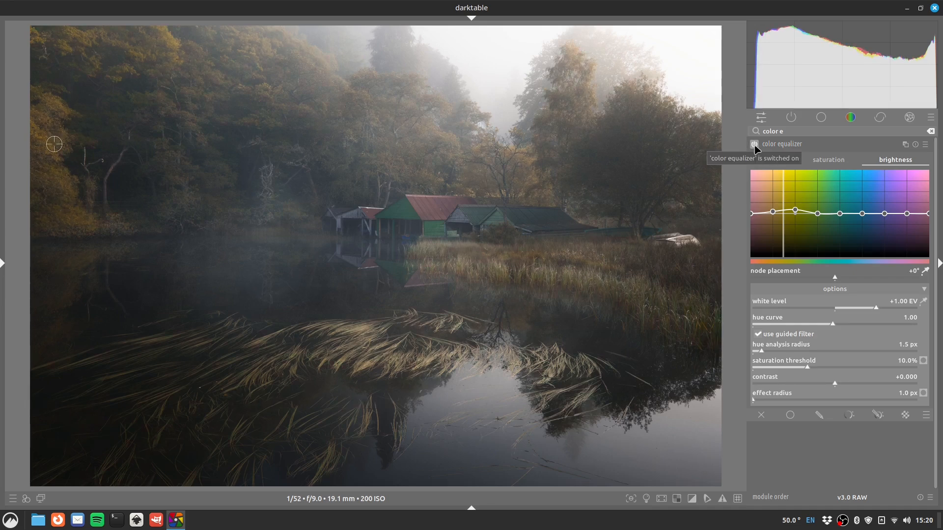
{"action": "left_click", "coordinate": [754, 145]}
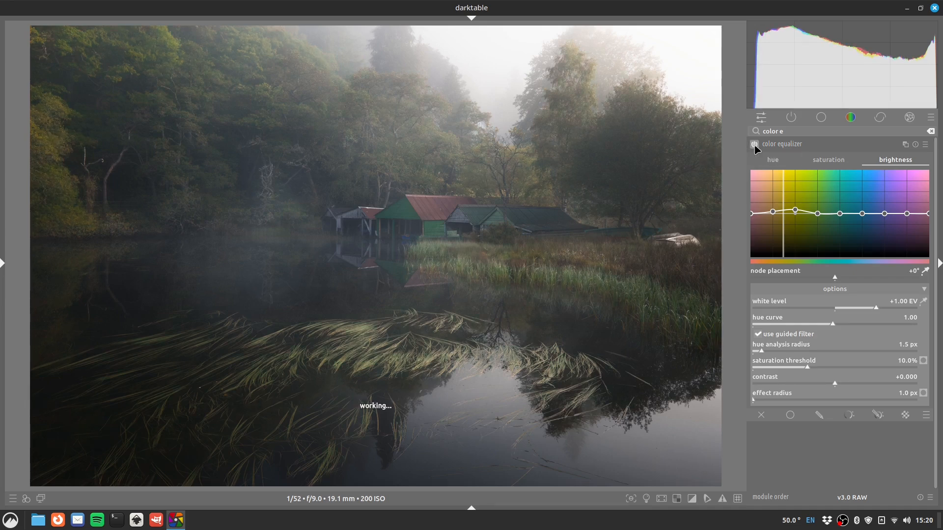
Sample the green boathouse wall, try raising the green node on the brightness curve, reset it and return to the hue curve
{"action": "left_click", "coordinate": [925, 272]}
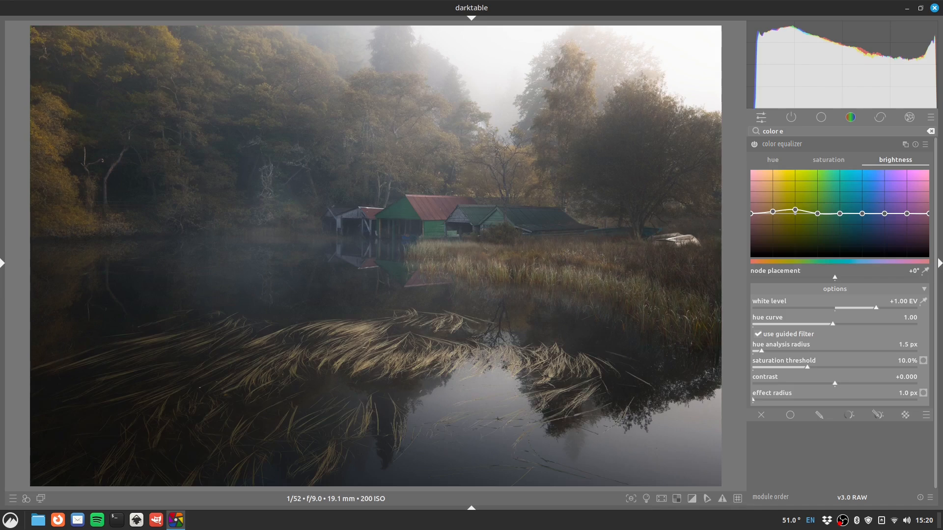
{"action": "left_click", "coordinate": [401, 212]}
{"action": "left_click_drag", "start_coordinate": [410, 211], "coordinate": [401, 210]}
{"action": "left_click_drag", "start_coordinate": [815, 218], "coordinate": [819, 212]}
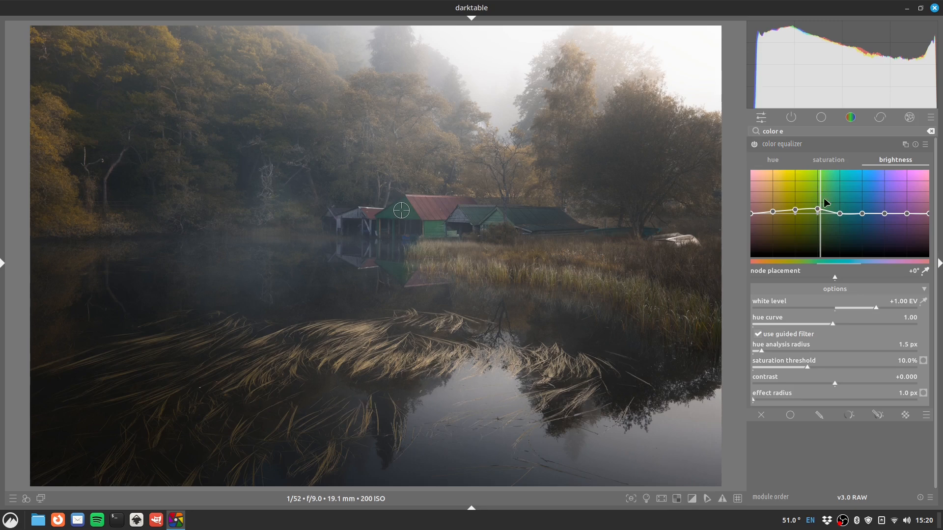
{"action": "double_click", "coordinate": [818, 208]}
{"action": "left_click", "coordinate": [771, 161]}
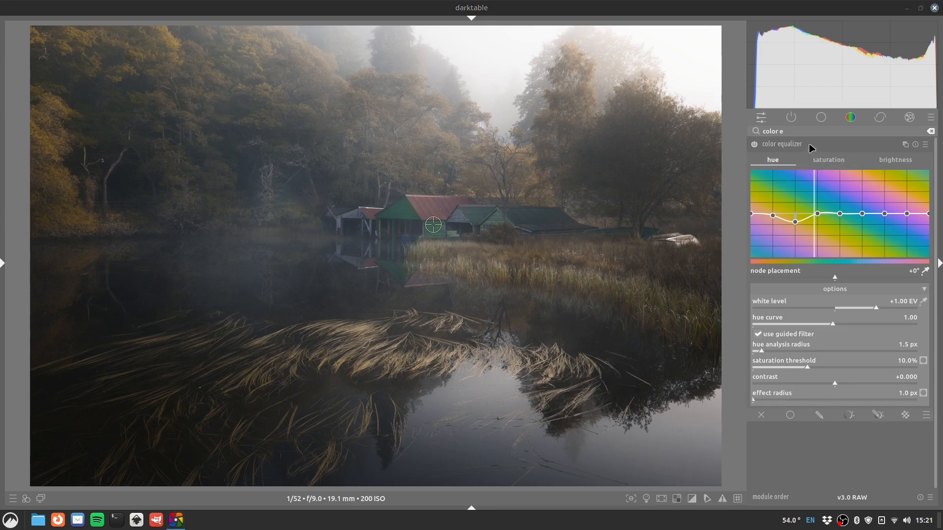
Enable the tone equalizer and auto-adjust its mask exposure compensation and mask contrast compensation
{"action": "left_click_drag", "start_coordinate": [787, 130], "coordinate": [750, 131]}
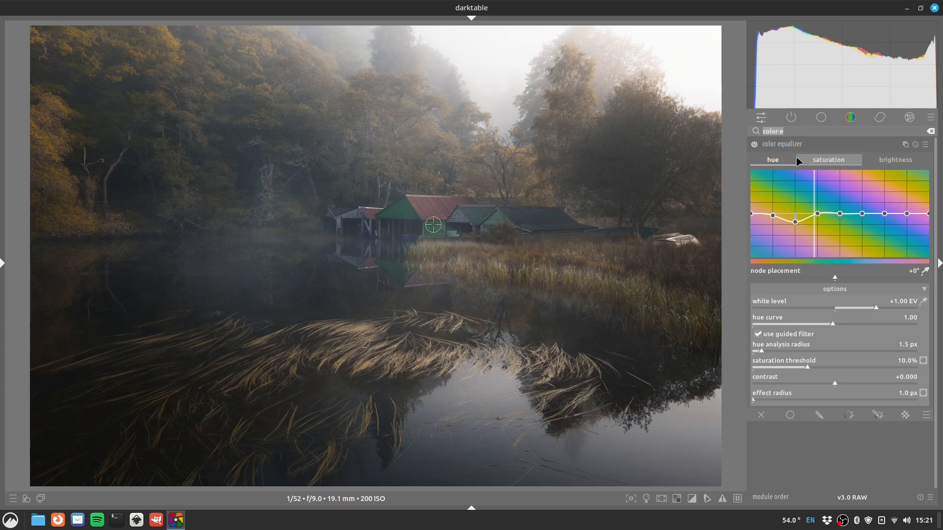
{"action": "type", "text": "tone eq"}
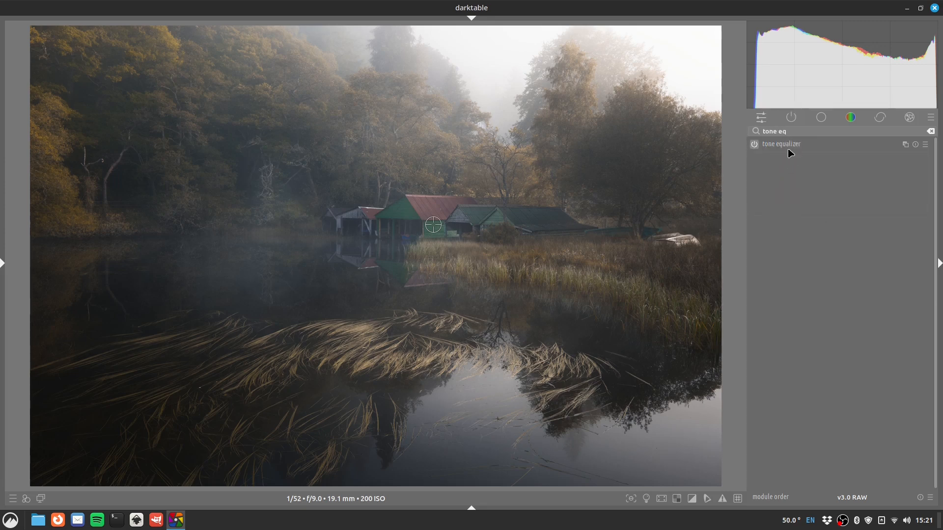
{"action": "left_click", "coordinate": [788, 147]}
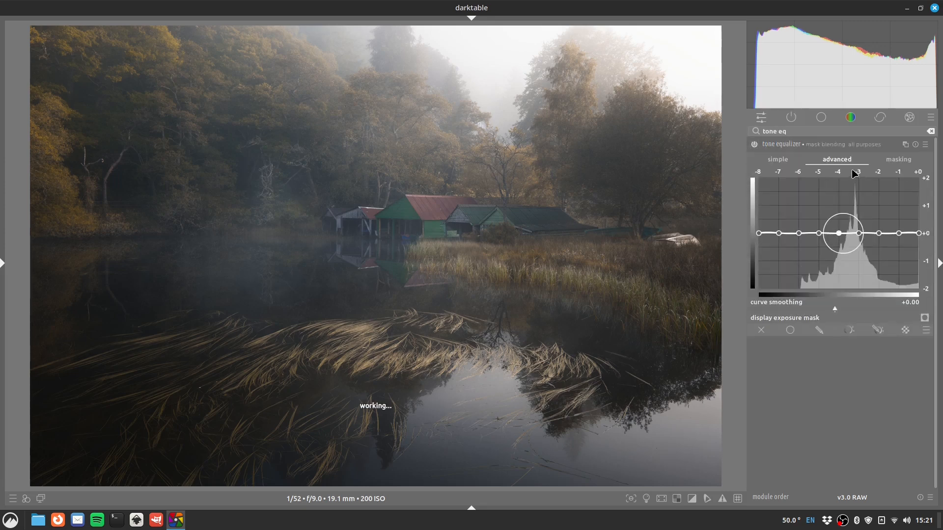
{"action": "left_click", "coordinate": [903, 162]}
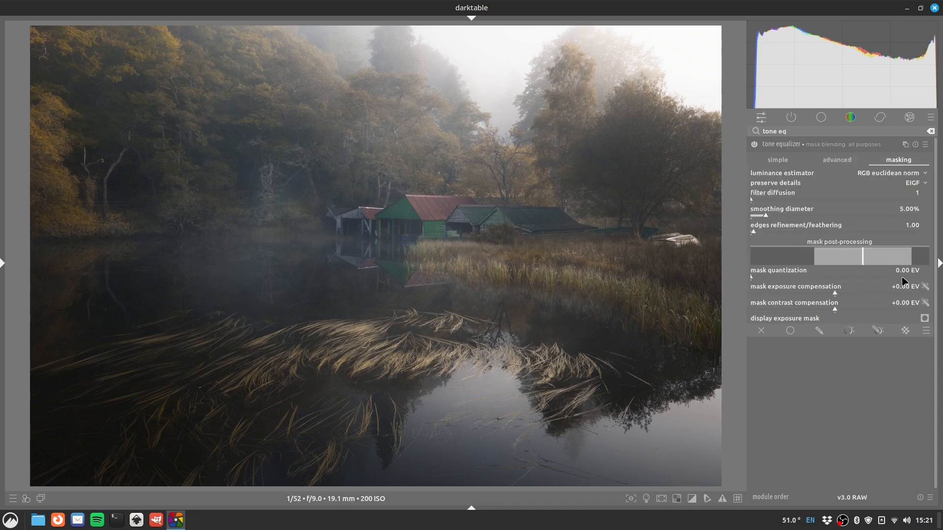
{"action": "left_click", "coordinate": [923, 286]}
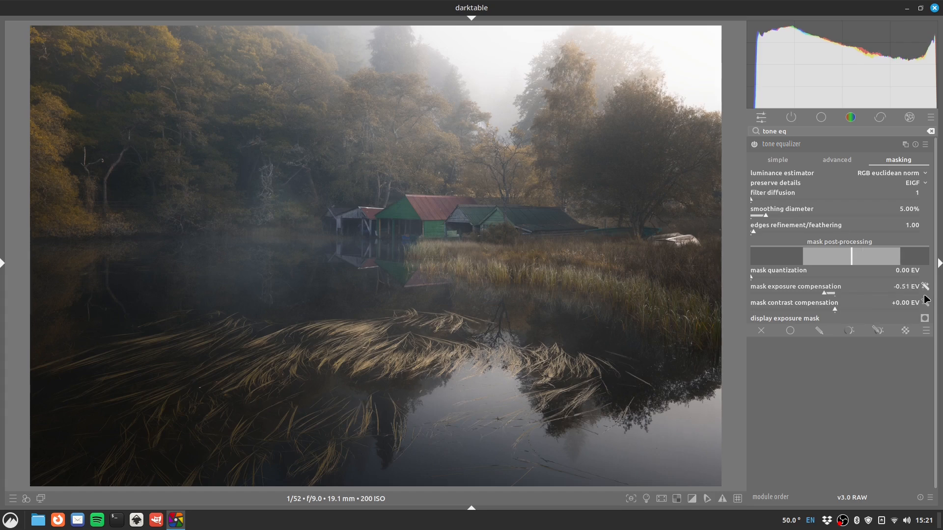
{"action": "left_click", "coordinate": [925, 303]}
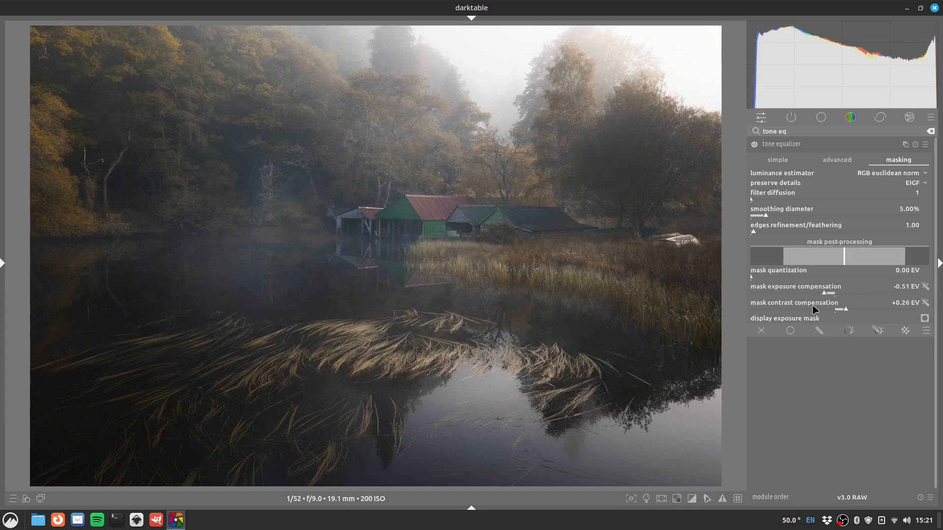
Shape the tone equalizer curve by lowering the shadows around -6 EV, trying darker highlights, and finally raising the highlights to about +1 EV
{"action": "left_click", "coordinate": [834, 162]}
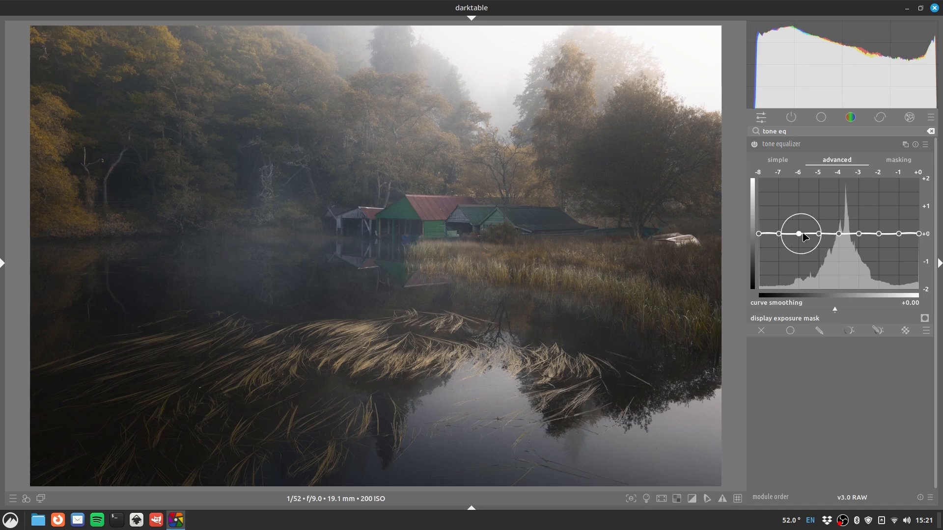
{"action": "left_click_drag", "start_coordinate": [800, 234], "coordinate": [822, 252]}
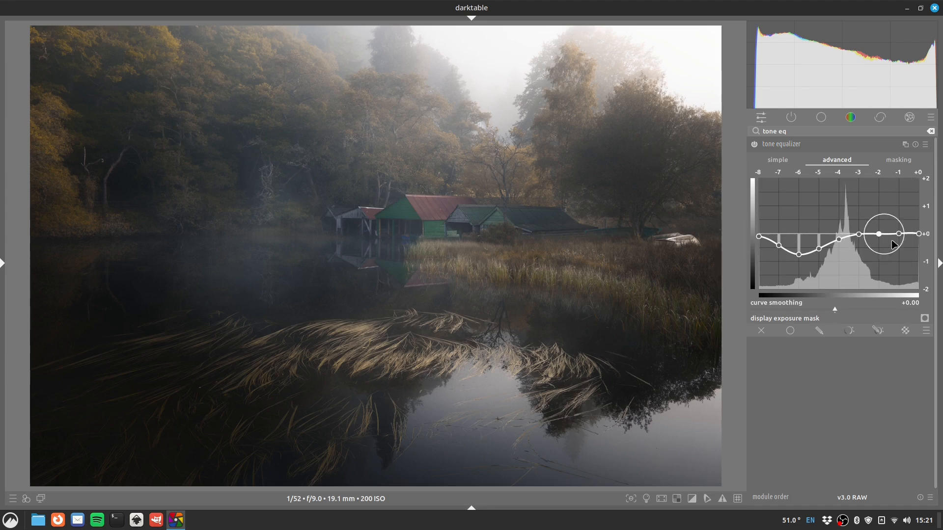
{"action": "left_click_drag", "start_coordinate": [909, 238], "coordinate": [919, 265]}
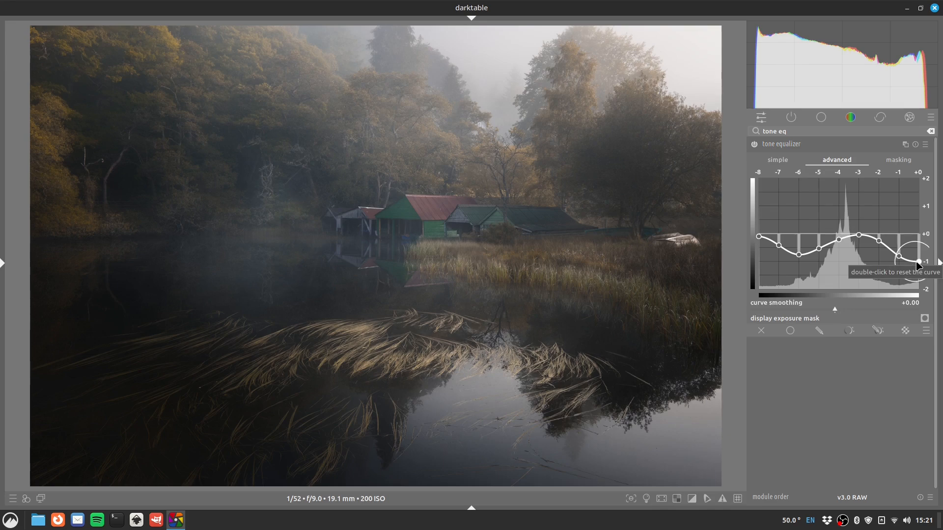
{"action": "left_click_drag", "start_coordinate": [918, 265], "coordinate": [877, 217]}
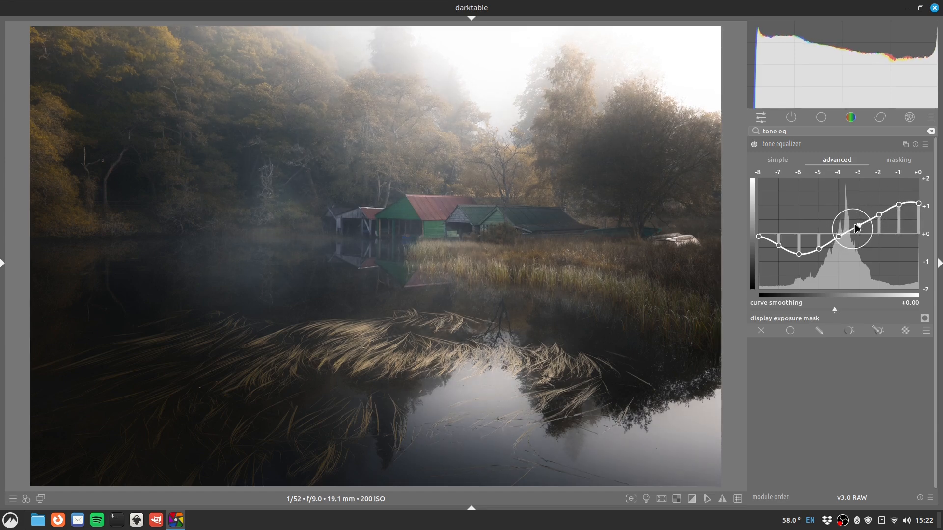
Compare the photo repeatedly with the tone equalizer off and on, leaving it on
{"action": "left_click", "coordinate": [754, 145]}
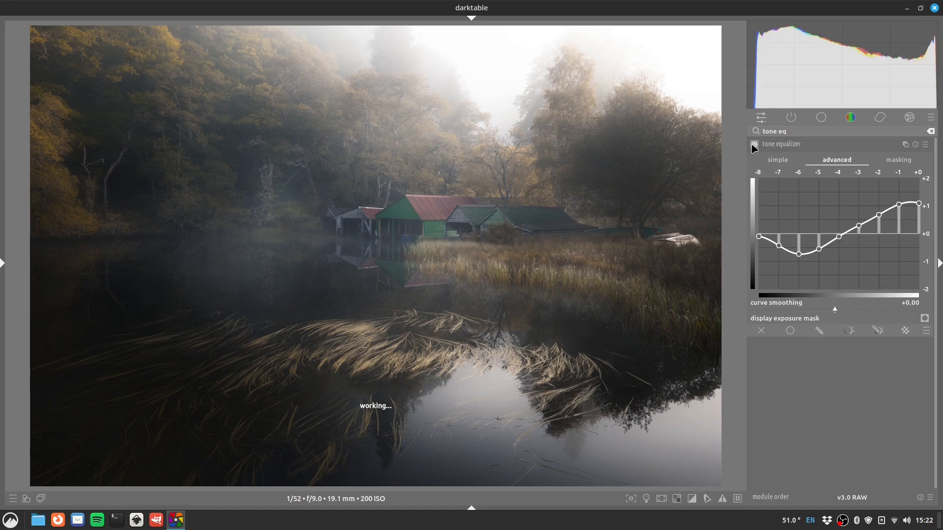
{"action": "left_click", "coordinate": [754, 145]}
{"action": "left_click", "coordinate": [753, 145]}
{"action": "left_click", "coordinate": [754, 146]}
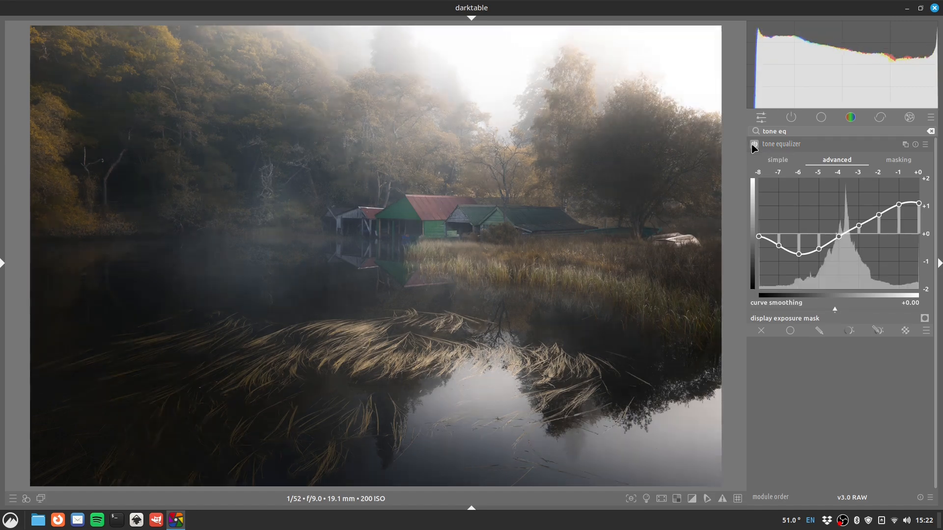
{"action": "left_click", "coordinate": [753, 146]}
{"action": "left_click", "coordinate": [754, 146]}
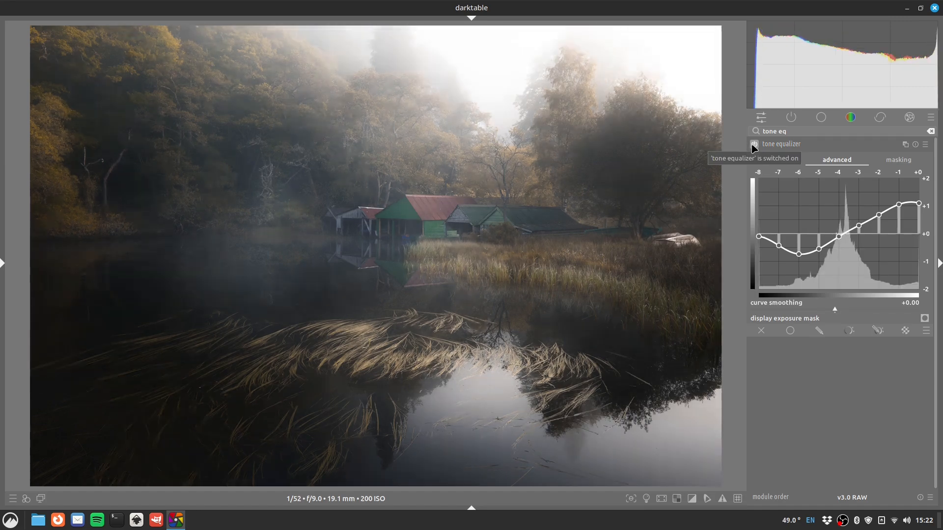
{"action": "left_click", "coordinate": [754, 145]}
{"action": "left_click", "coordinate": [754, 145]}
{"action": "left_click", "coordinate": [753, 146]}
{"action": "left_click", "coordinate": [754, 145]}
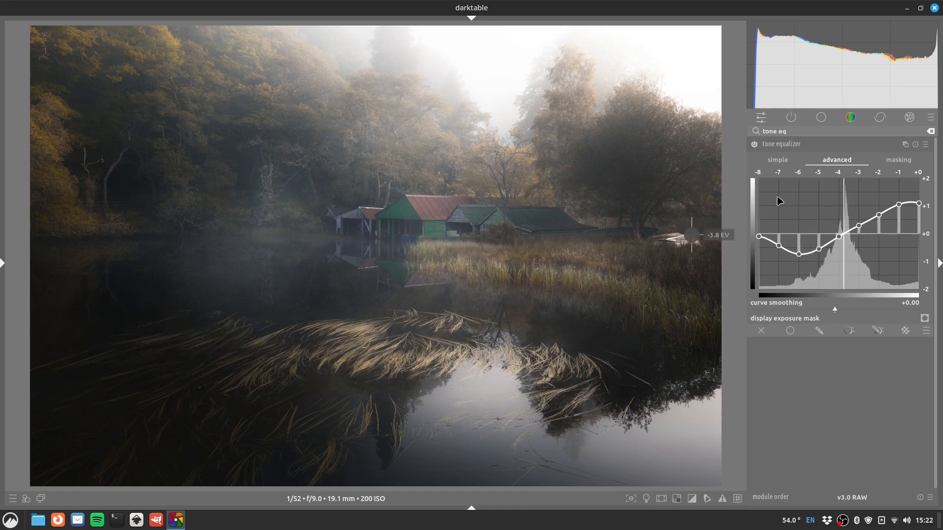
{"action": "left_click", "coordinate": [754, 147]}
{"action": "left_click", "coordinate": [754, 147]}
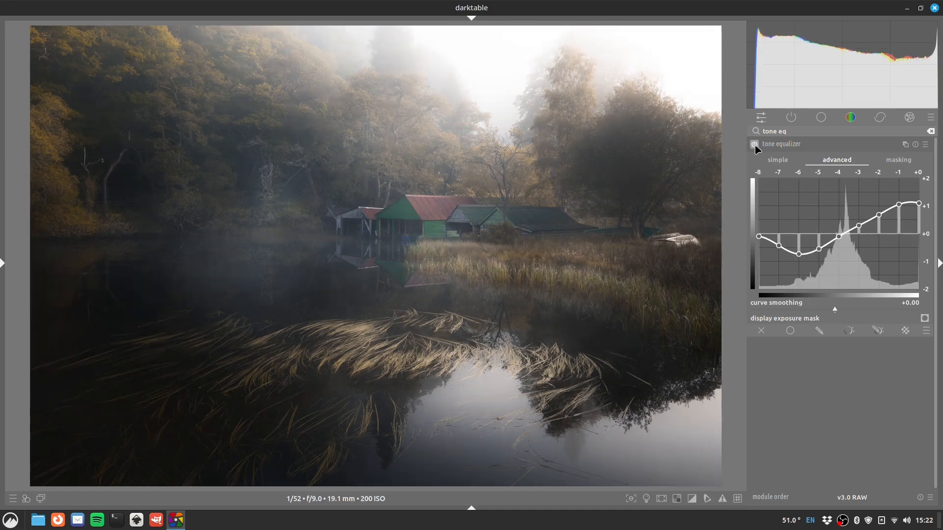
{"action": "left_click", "coordinate": [755, 148]}
{"action": "left_click", "coordinate": [756, 148]}
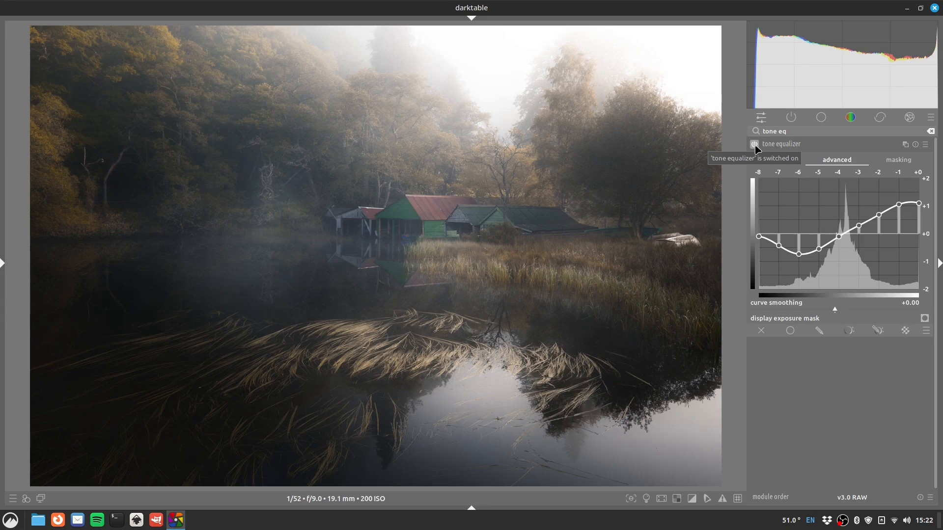
{"action": "left_click", "coordinate": [755, 148]}
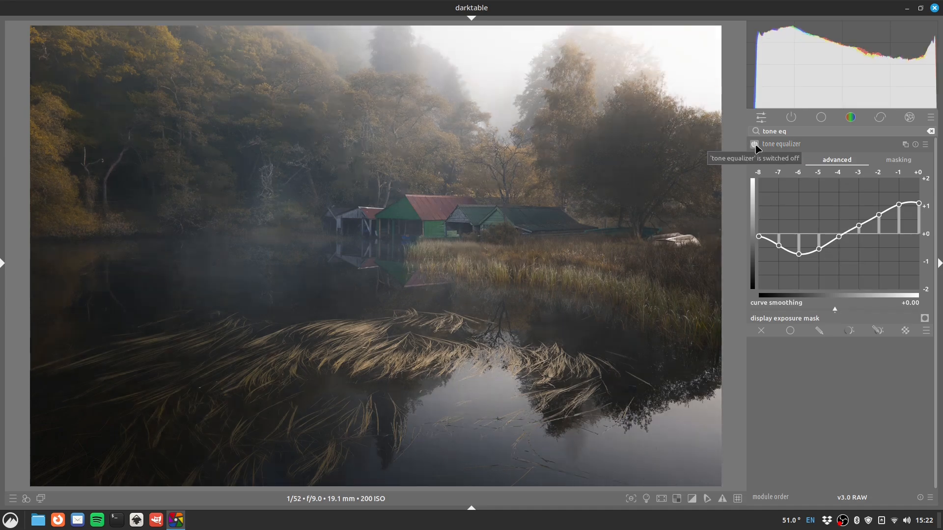
{"action": "left_click", "coordinate": [755, 148]}
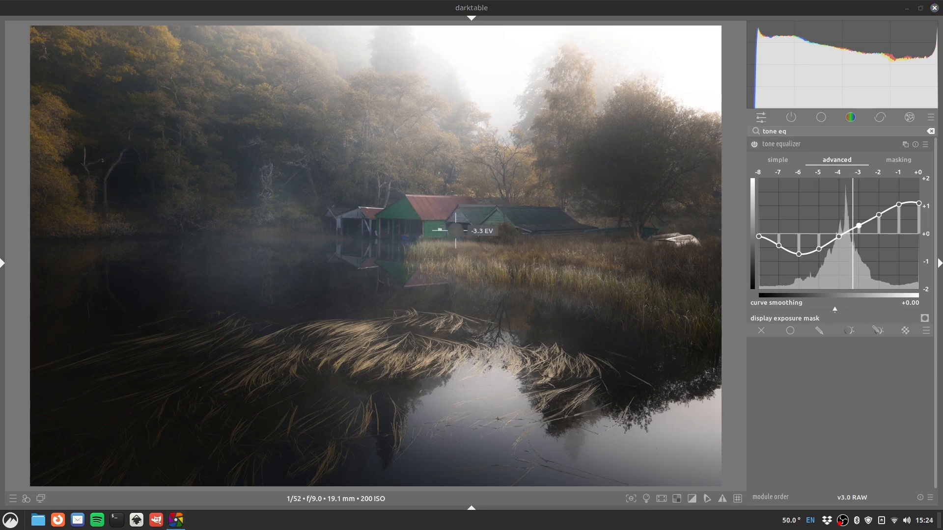
Enable the contrast equalizer, widen the curve's influence radius, try a strong luma boost, and settle on a slight raise across all detail scales
{"action": "left_click_drag", "start_coordinate": [792, 132], "coordinate": [730, 134]}
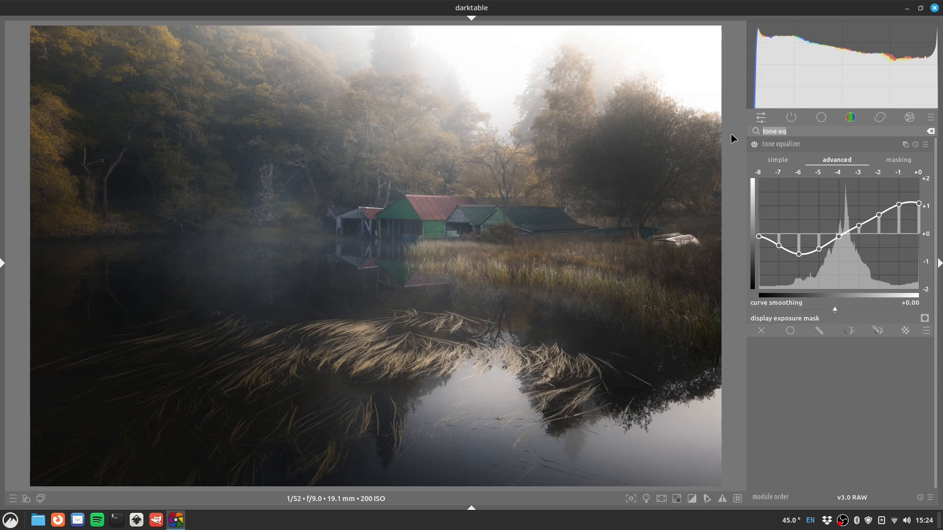
{"action": "type", "text": "contrast e"}
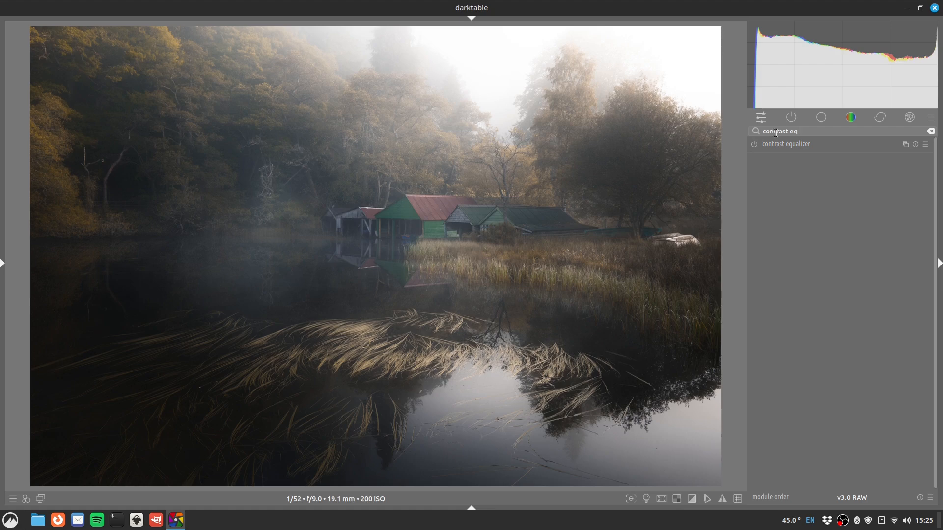
{"action": "left_click", "coordinate": [754, 144]}
{"action": "left_click", "coordinate": [814, 145]}
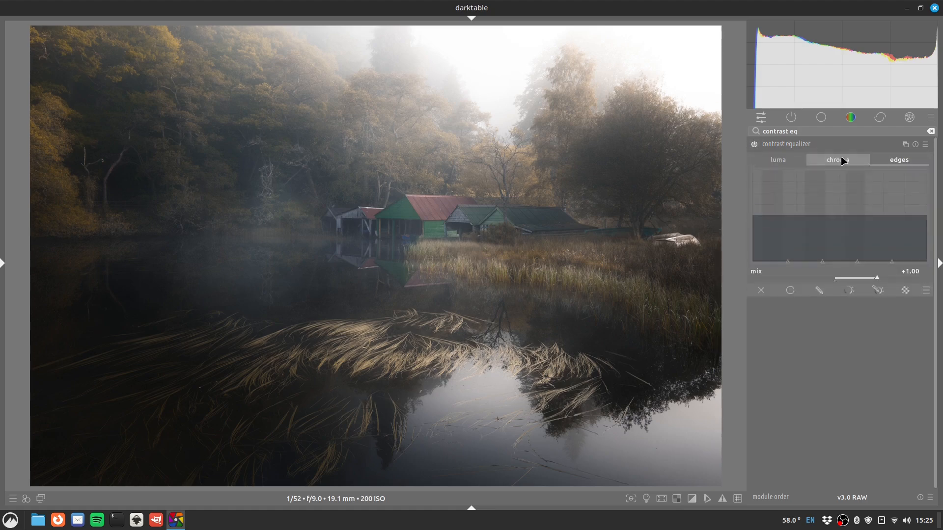
{"action": "left_click", "coordinate": [780, 160]}
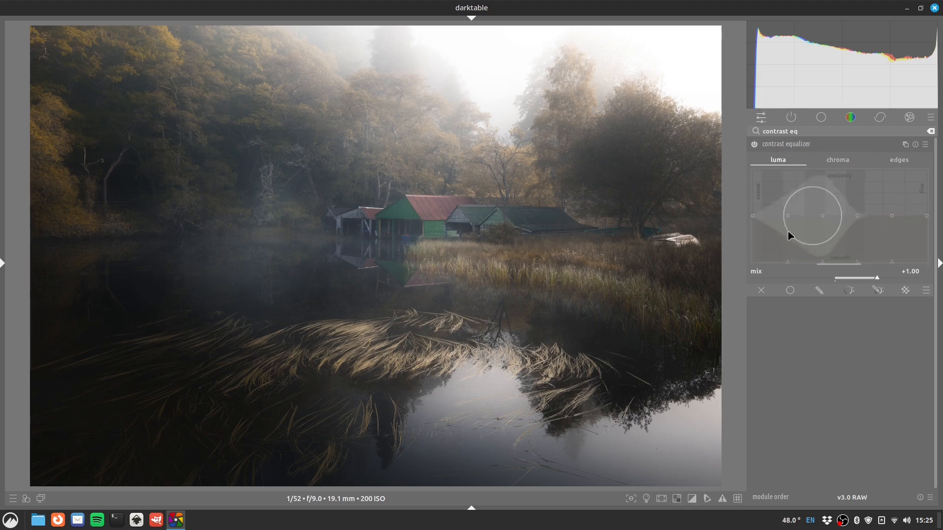
{"action": "scroll", "coordinate": [845, 215], "scroll_direction": "up", "scroll_amount": 5}
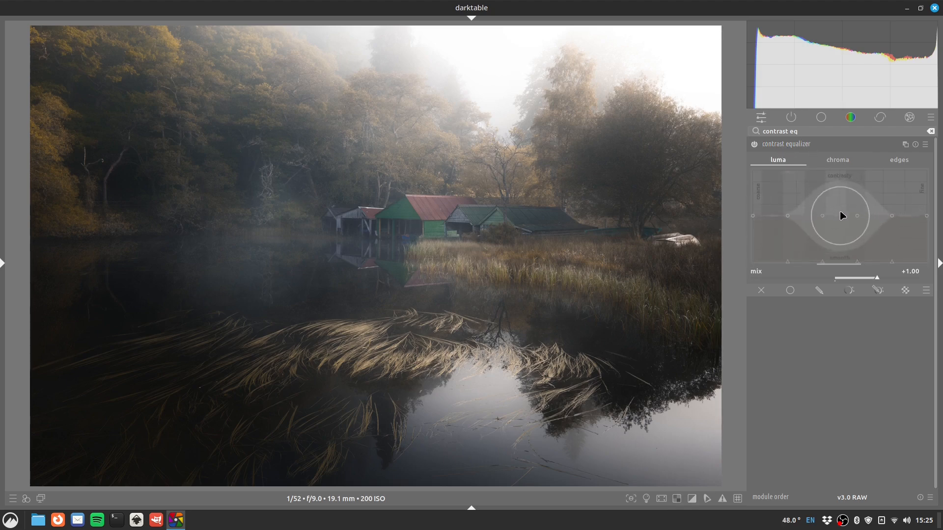
{"action": "scroll", "coordinate": [842, 215], "scroll_direction": "down", "scroll_amount": 8}
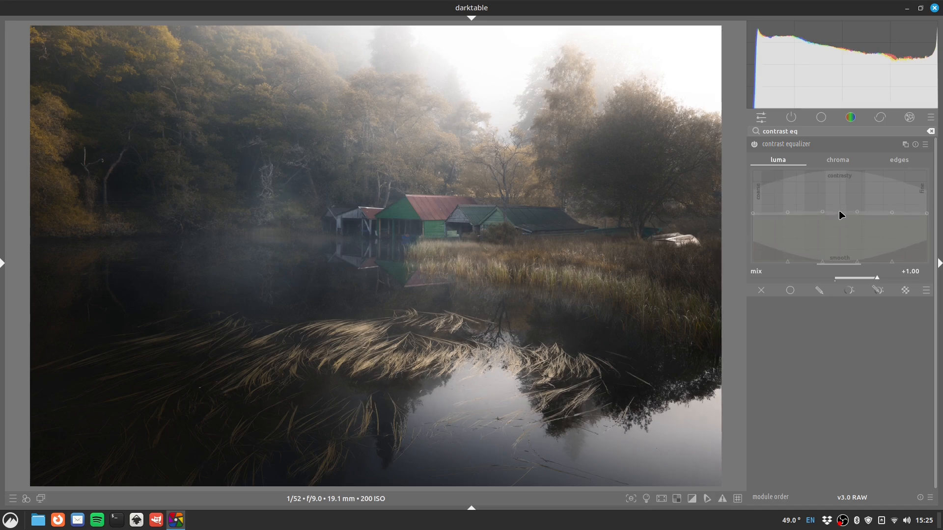
{"action": "left_click_drag", "start_coordinate": [840, 214], "coordinate": [844, 189]}
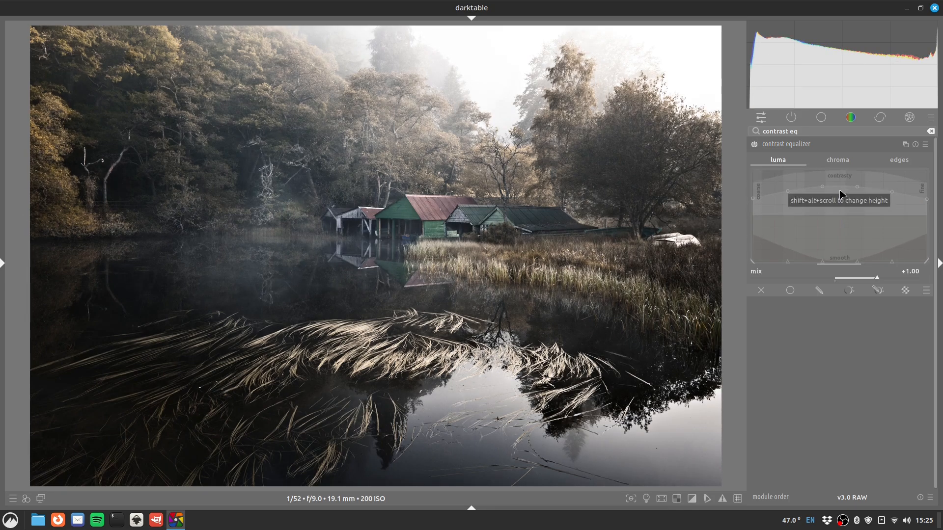
{"action": "left_click_drag", "start_coordinate": [841, 194], "coordinate": [841, 215]}
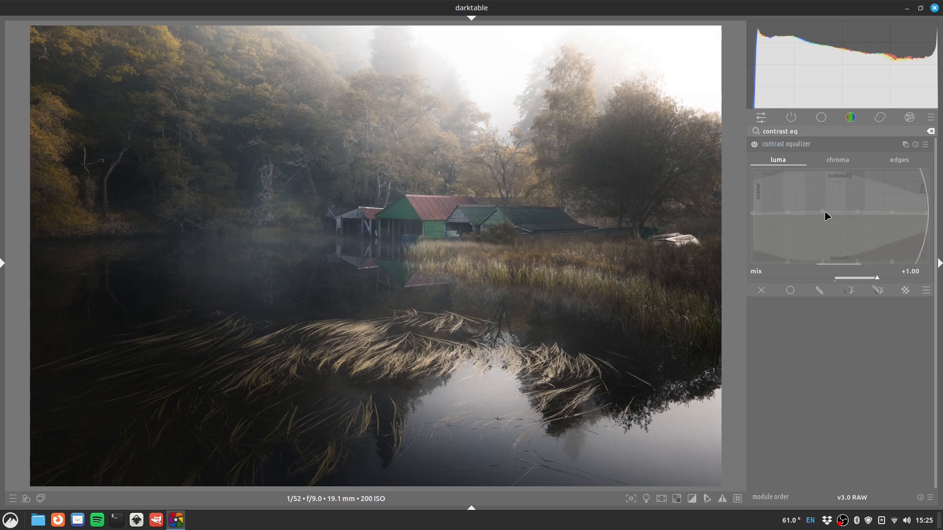
Create a second contrast equalizer instance and raise only the coarse and fine ends of its luma curve slightly
{"action": "left_click", "coordinate": [842, 166]}
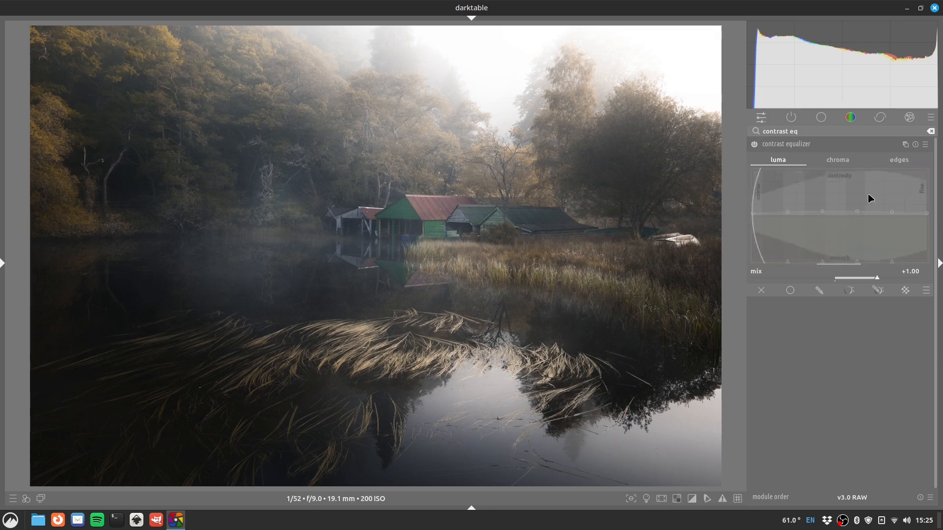
{"action": "left_click", "coordinate": [899, 158]}
{"action": "left_click", "coordinate": [905, 144]}
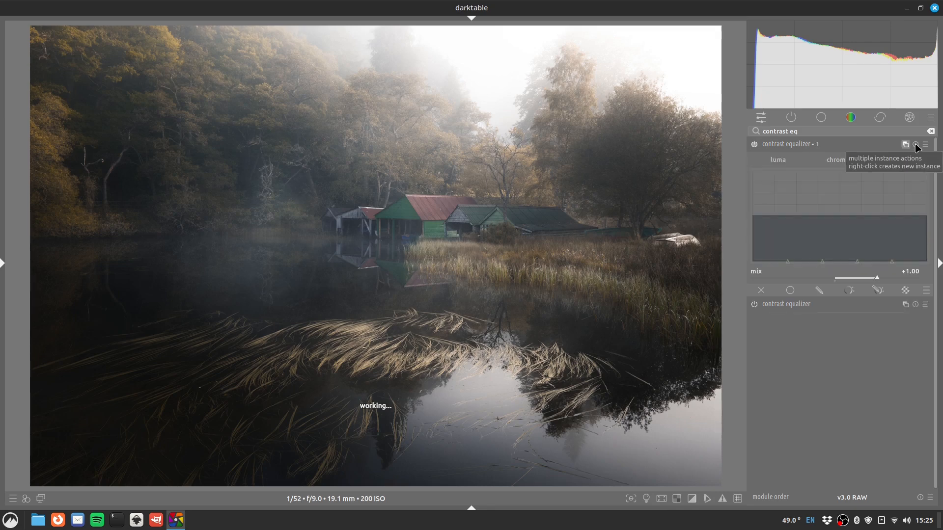
{"action": "left_click", "coordinate": [774, 162]}
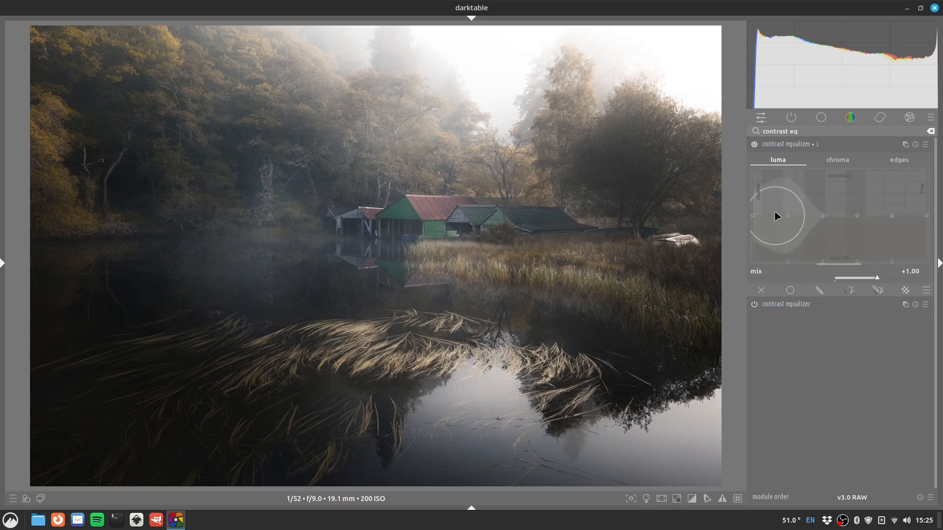
{"action": "left_click_drag", "start_coordinate": [777, 216], "coordinate": [754, 212]}
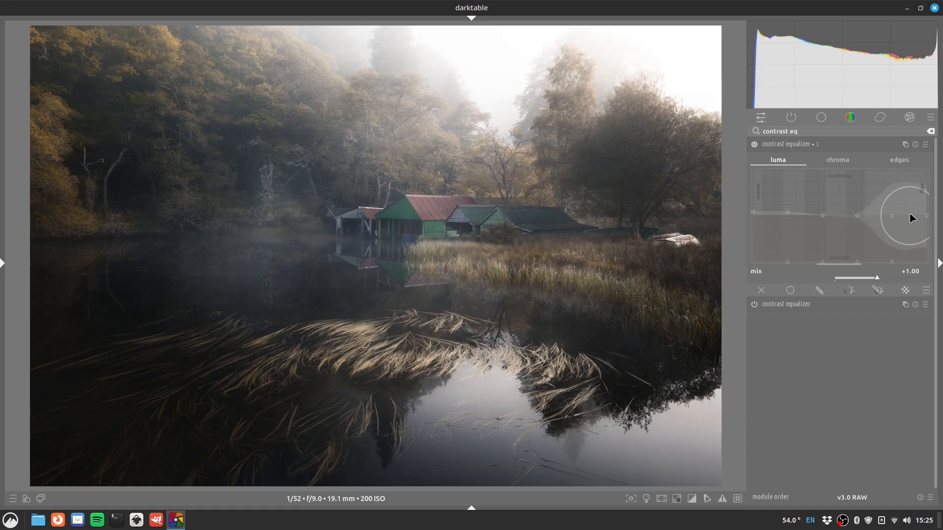
{"action": "left_click_drag", "start_coordinate": [911, 216], "coordinate": [913, 213]}
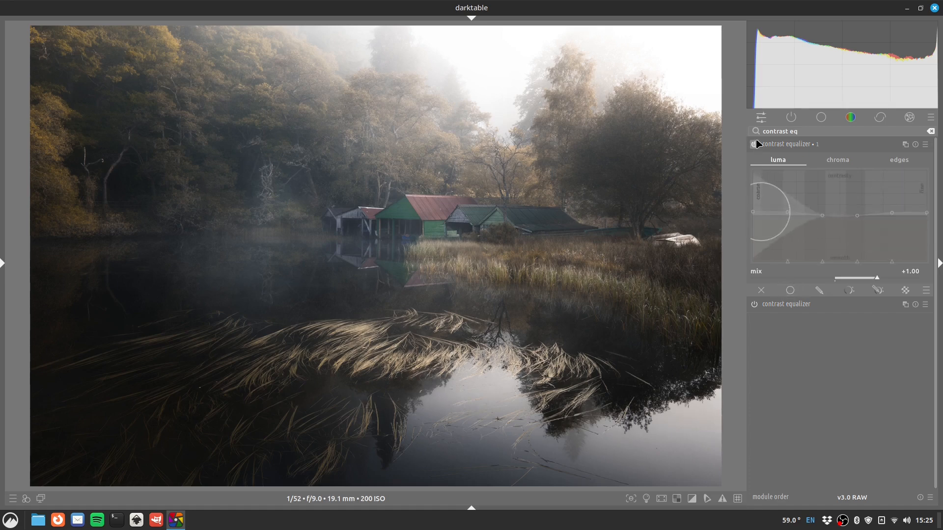
Compare the photo repeatedly with the first contrast equalizer instance off and on
{"action": "left_click", "coordinate": [754, 305]}
{"action": "left_click", "coordinate": [754, 304]}
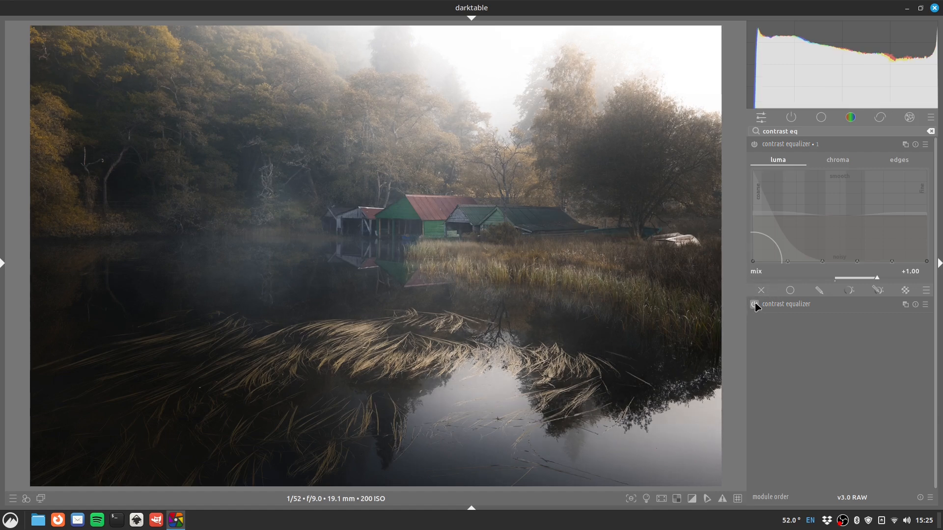
{"action": "left_click", "coordinate": [754, 304]}
{"action": "left_click", "coordinate": [754, 304]}
{"action": "left_click", "coordinate": [754, 304]}
{"action": "left_click", "coordinate": [755, 305]}
{"action": "left_click", "coordinate": [754, 304]}
{"action": "left_click", "coordinate": [754, 305]}
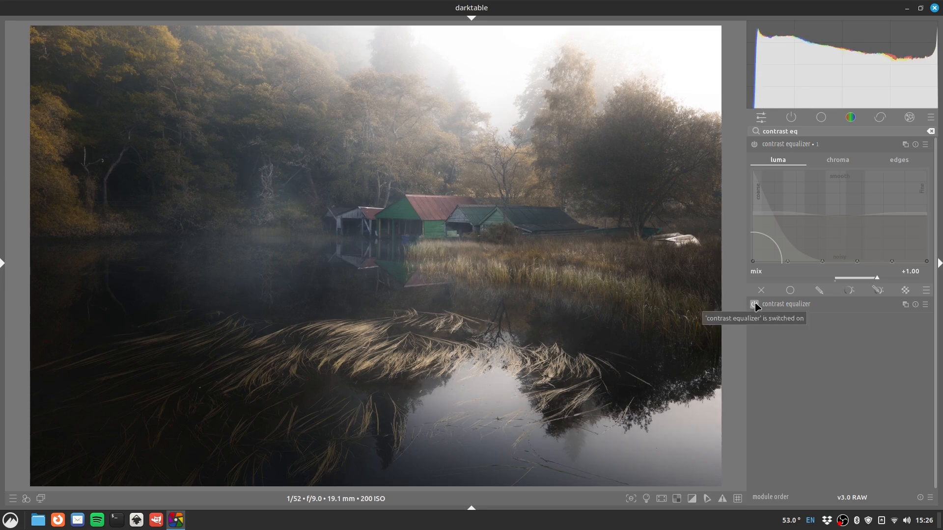
{"action": "left_click", "coordinate": [754, 305]}
{"action": "left_click", "coordinate": [754, 305]}
{"action": "left_click", "coordinate": [754, 304]}
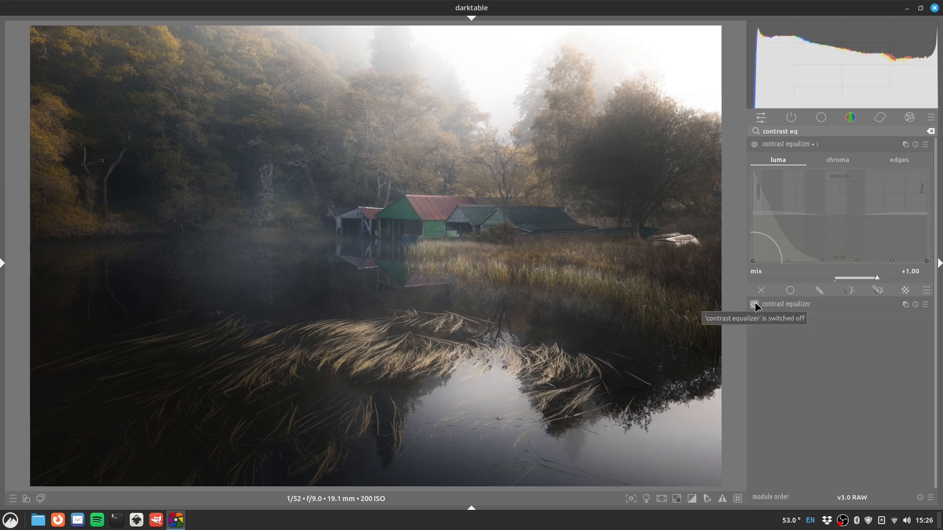
{"action": "left_click", "coordinate": [754, 305]}
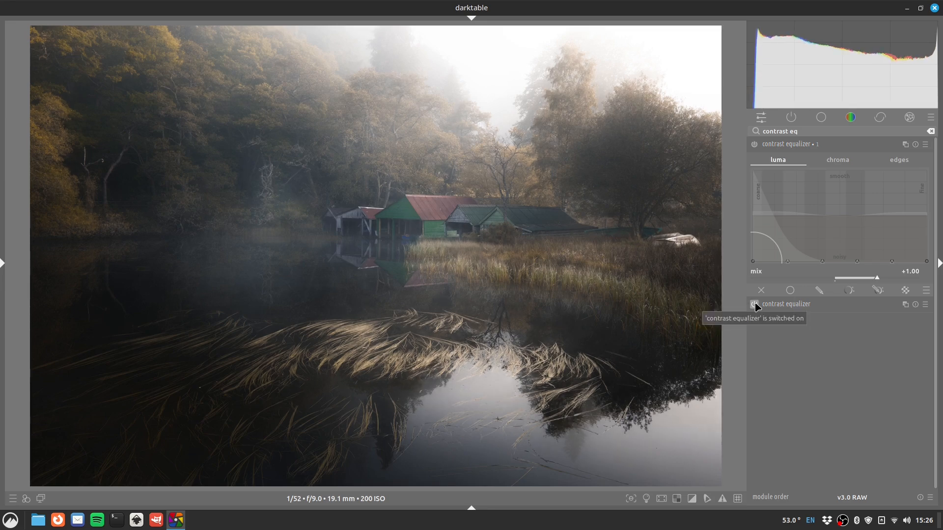
Compare the photo repeatedly with the second contrast equalizer instance off and on
{"action": "left_click", "coordinate": [754, 144]}
{"action": "left_click", "coordinate": [754, 145]}
{"action": "left_click", "coordinate": [754, 144]}
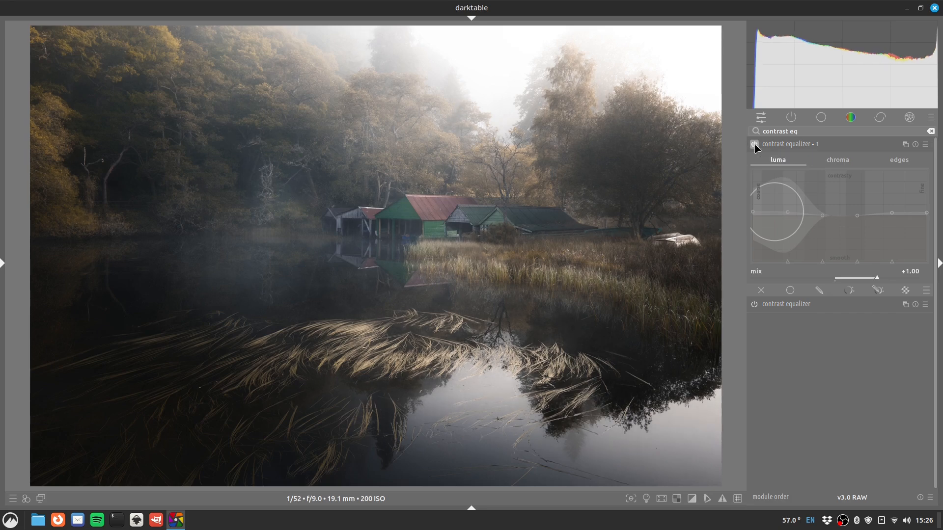
{"action": "left_click", "coordinate": [754, 145]}
{"action": "left_click", "coordinate": [754, 145]}
{"action": "left_click", "coordinate": [754, 145]}
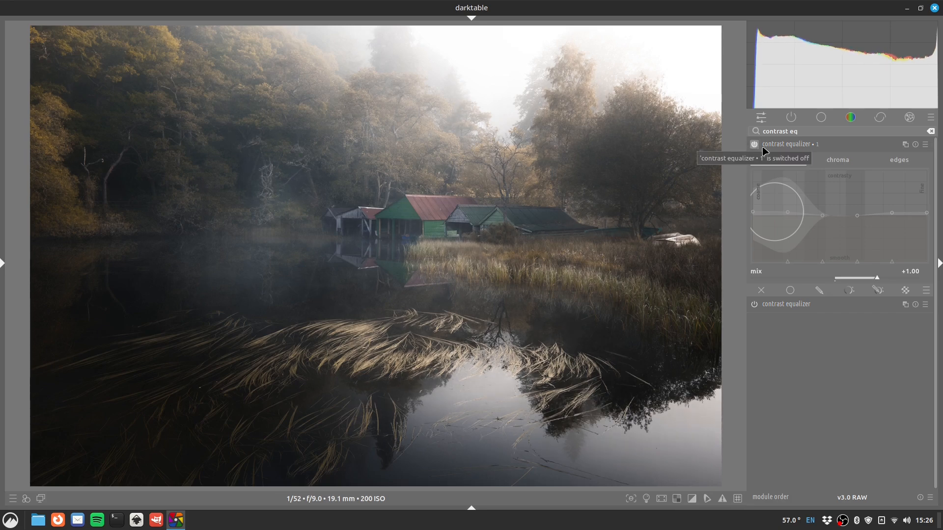
{"action": "left_click", "coordinate": [756, 145]}
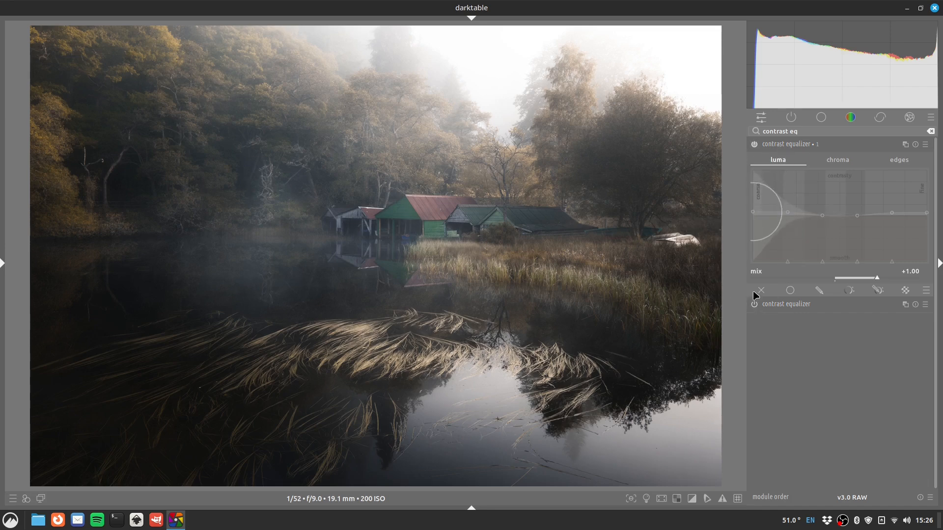
Draw a path mask around the boathouses, large tree and central reeds in the first contrast equalizer, with a feathering radius of 85.9 px
{"action": "left_click", "coordinate": [783, 305]}
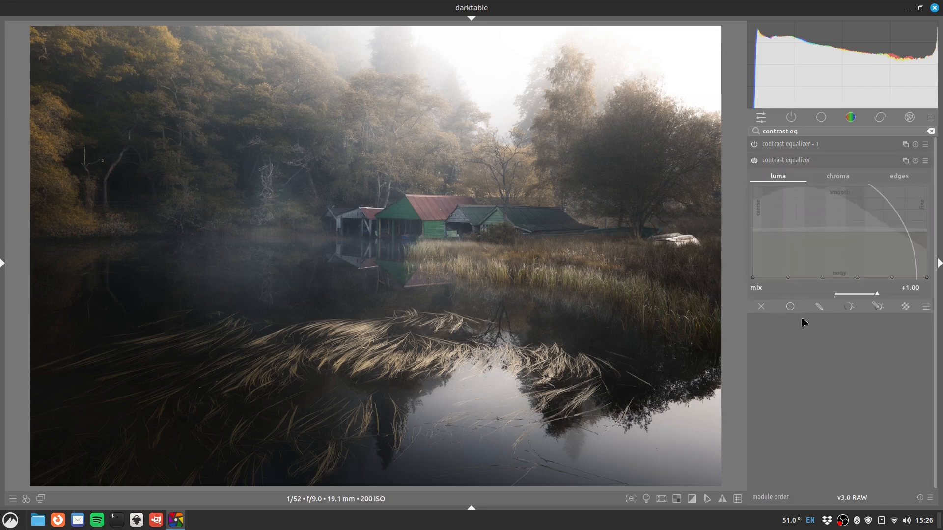
{"action": "left_click", "coordinate": [819, 307]}
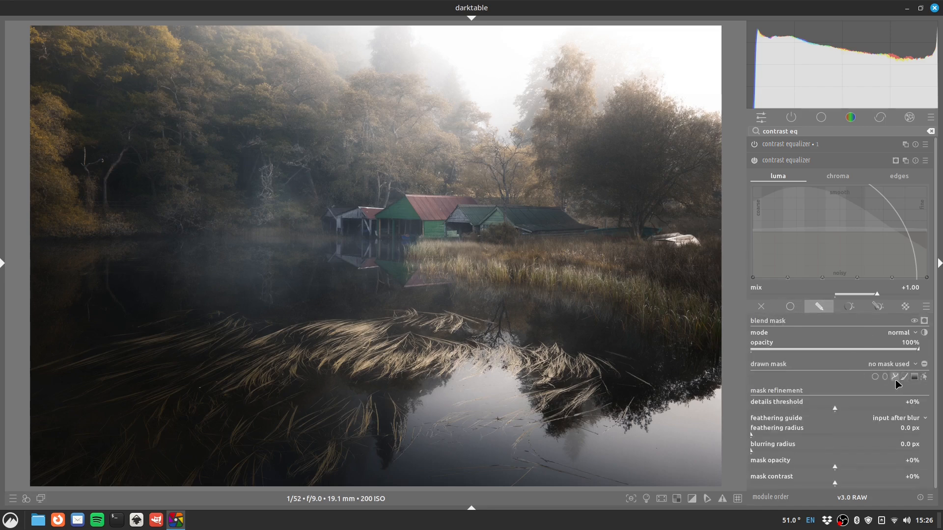
{"action": "left_click", "coordinate": [895, 378]}
{"action": "left_click", "coordinate": [494, 141]}
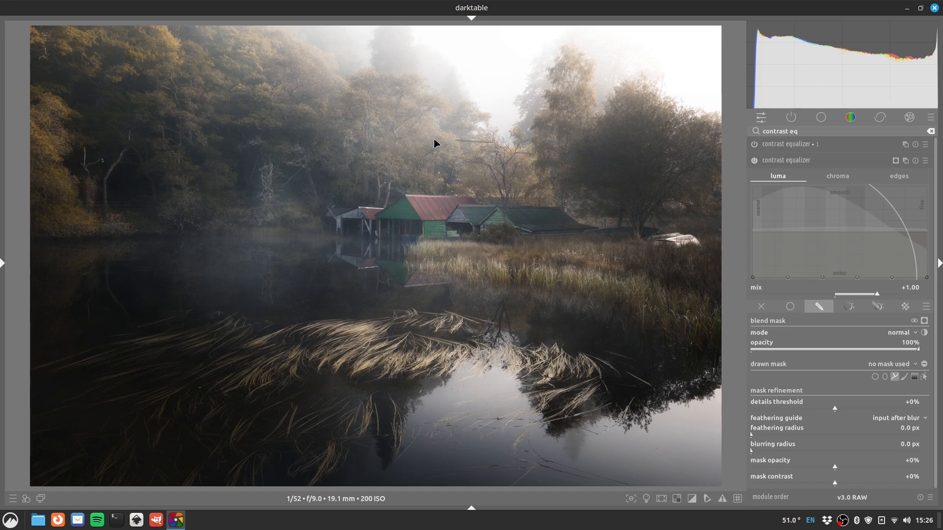
{"action": "left_click", "coordinate": [285, 253]}
{"action": "left_click", "coordinate": [290, 385]}
{"action": "left_click", "coordinate": [530, 448]}
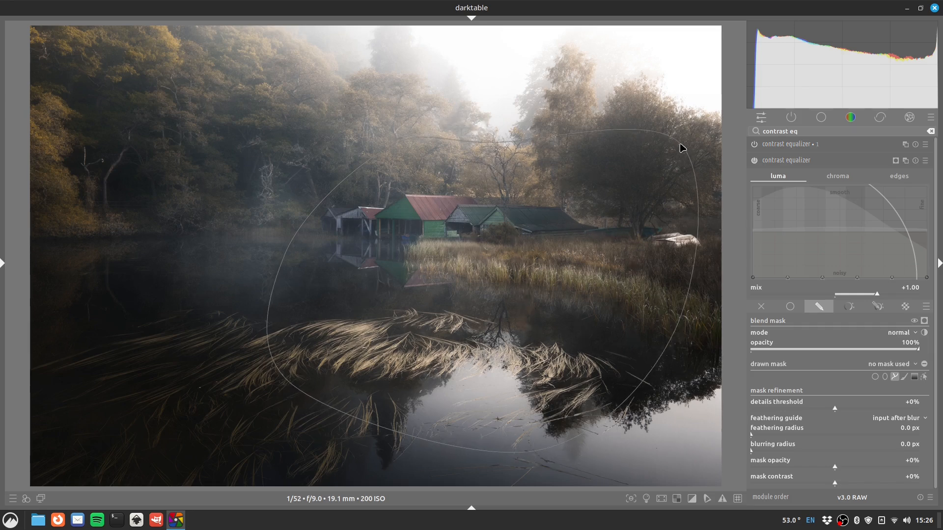
{"action": "left_click", "coordinate": [680, 147]}
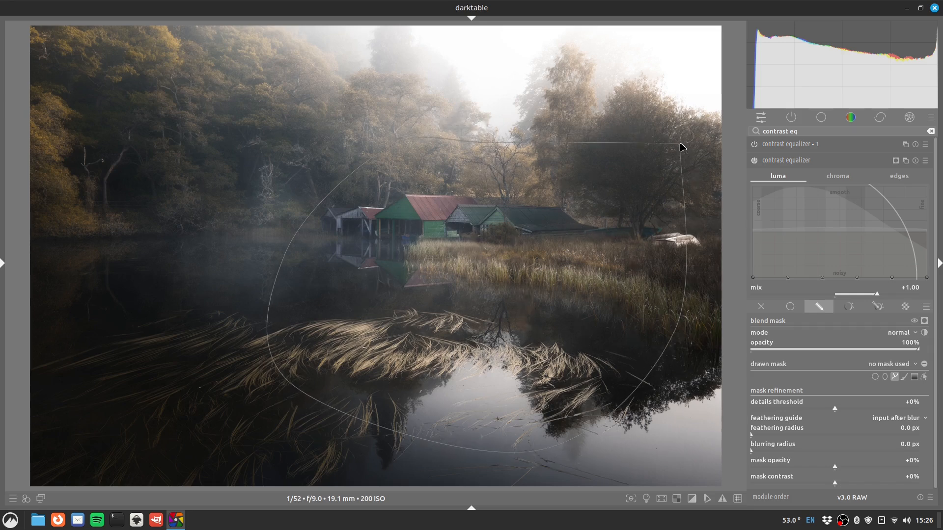
{"action": "left_click", "coordinate": [552, 124]}
{"action": "right_click", "coordinate": [558, 145]}
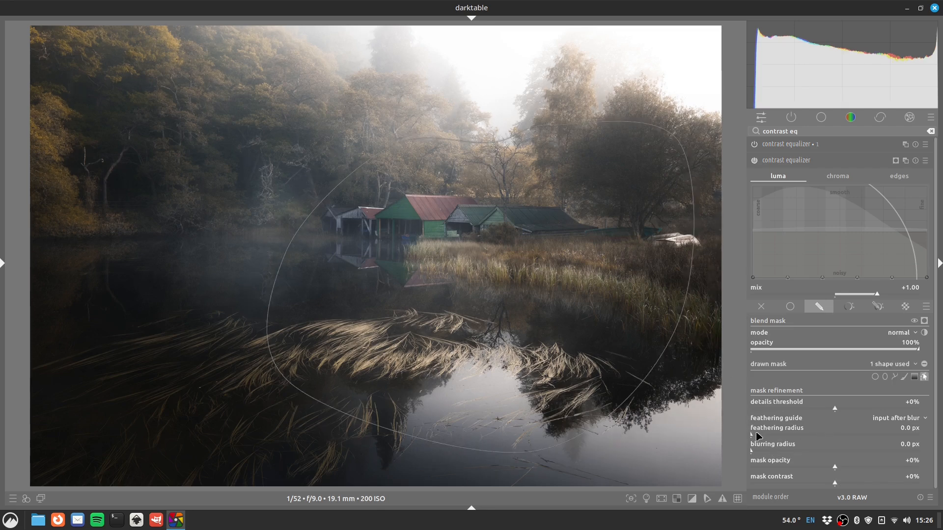
{"action": "left_click_drag", "start_coordinate": [757, 435], "coordinate": [811, 437]}
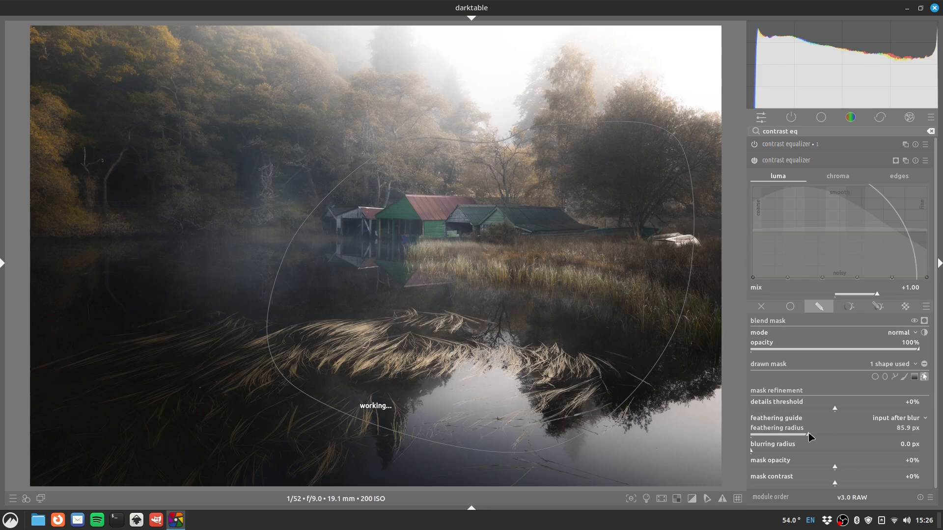
Compare the photo with the masked first contrast equalizer instance off and on
{"action": "left_click", "coordinate": [755, 161]}
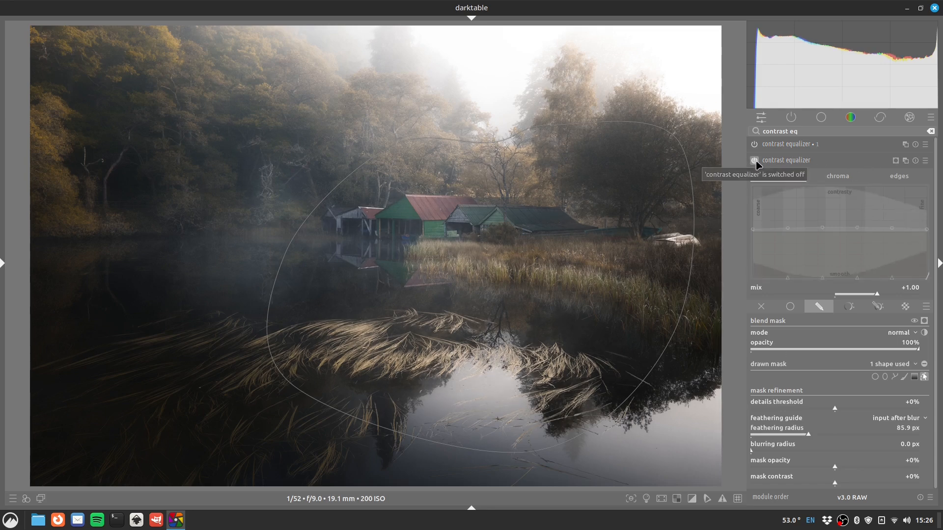
{"action": "left_click", "coordinate": [754, 161]}
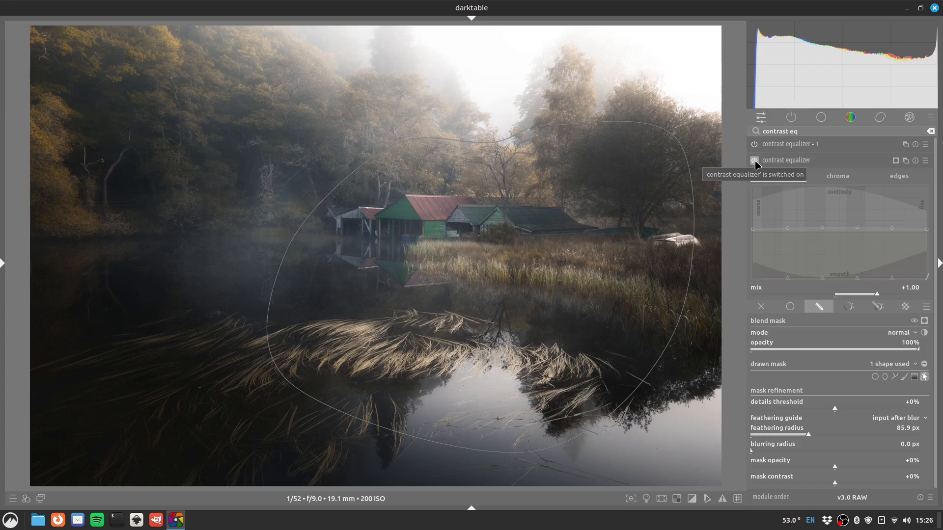
{"action": "left_click", "coordinate": [755, 162]}
{"action": "left_click", "coordinate": [756, 162]}
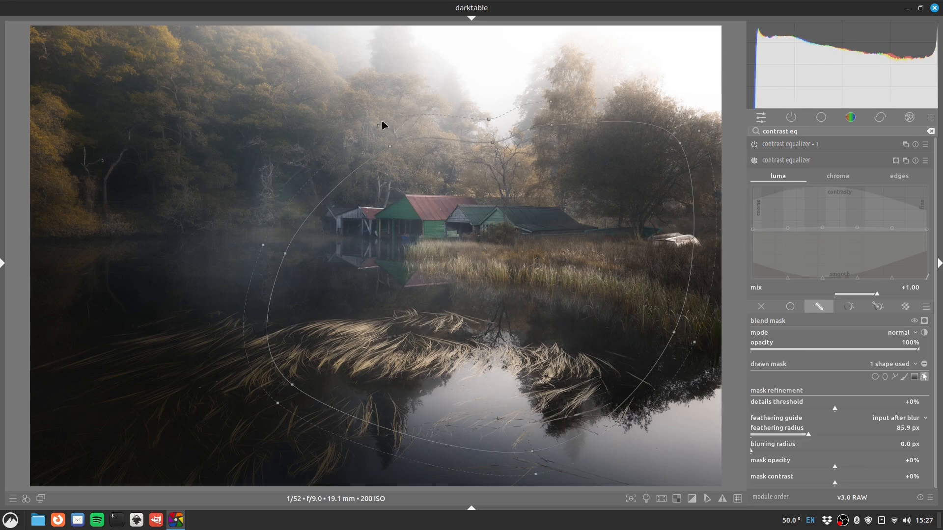
Narrow the falloff along the upper edge of the first contrast equalizer's path mask
{"action": "left_click_drag", "start_coordinate": [488, 120], "coordinate": [491, 136]}
{"action": "left_click_drag", "start_coordinate": [552, 104], "coordinate": [559, 116]}
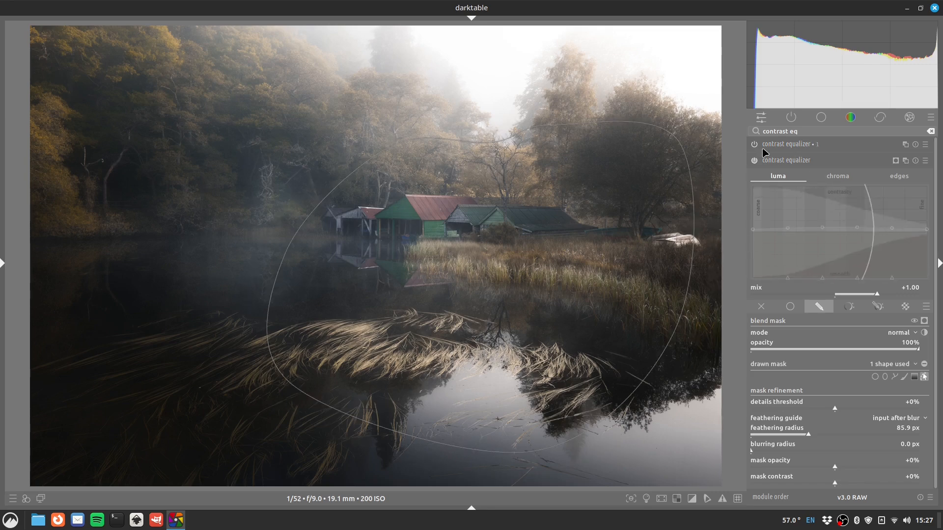
{"action": "left_click", "coordinate": [772, 161]}
{"action": "left_click", "coordinate": [768, 163]}
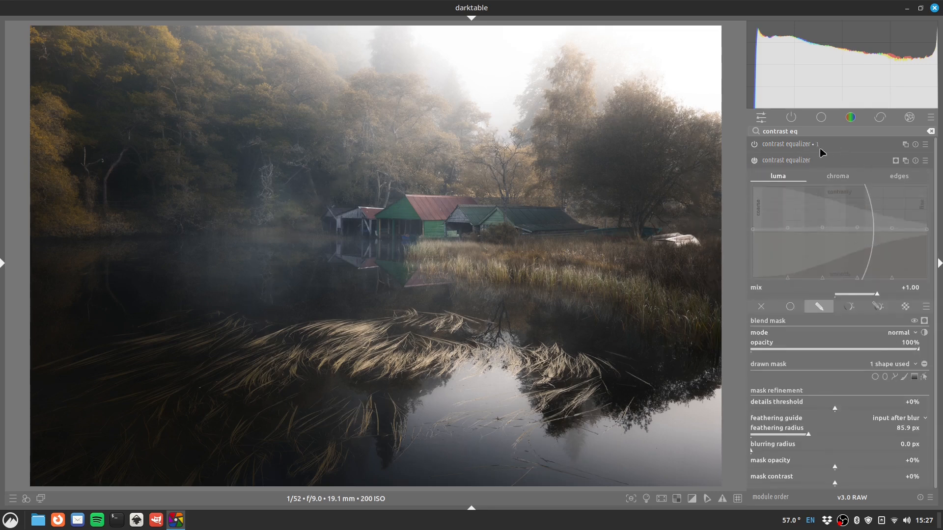
Apply the first contrast equalizer's mask as a raster mask to the second instance and check the area it covers
{"action": "left_click", "coordinate": [769, 144]}
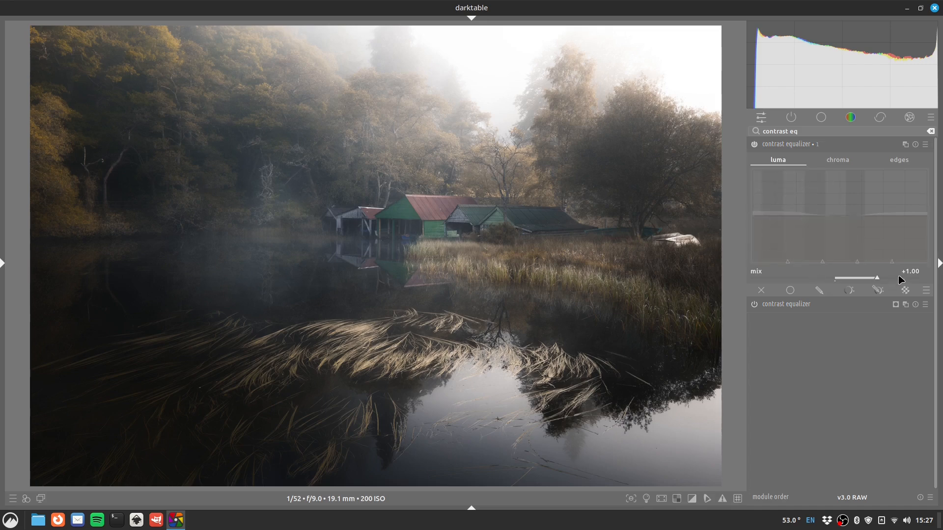
{"action": "left_click", "coordinate": [906, 292]}
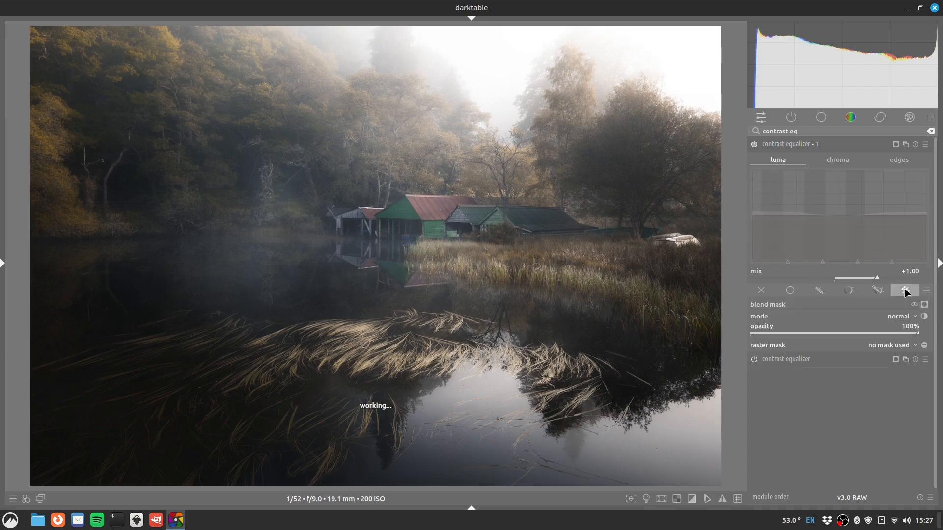
{"action": "left_click", "coordinate": [902, 346]}
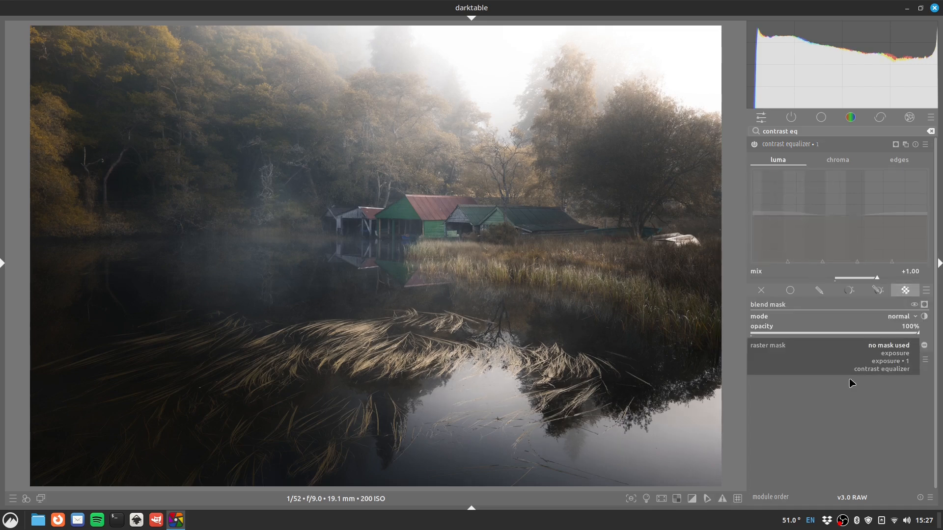
{"action": "left_click", "coordinate": [863, 369]}
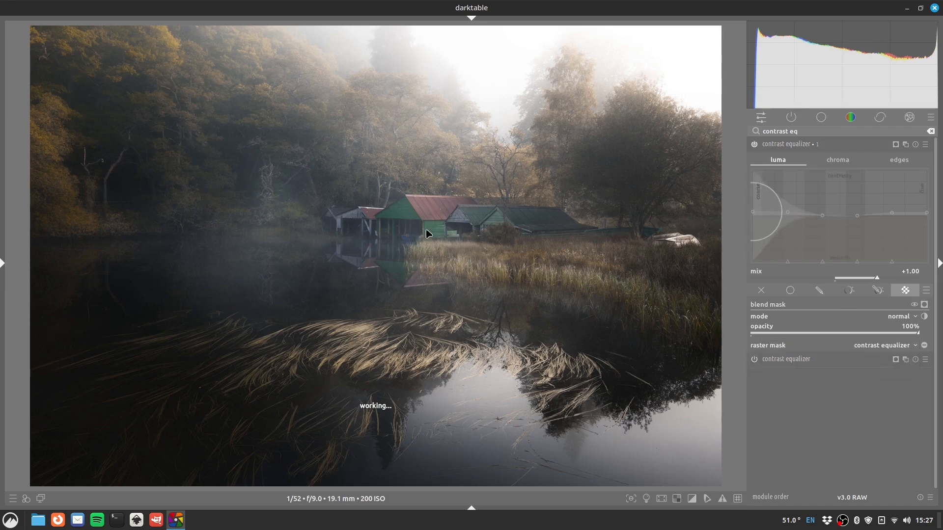
{"action": "left_click", "coordinate": [923, 305]}
{"action": "left_click", "coordinate": [923, 306]}
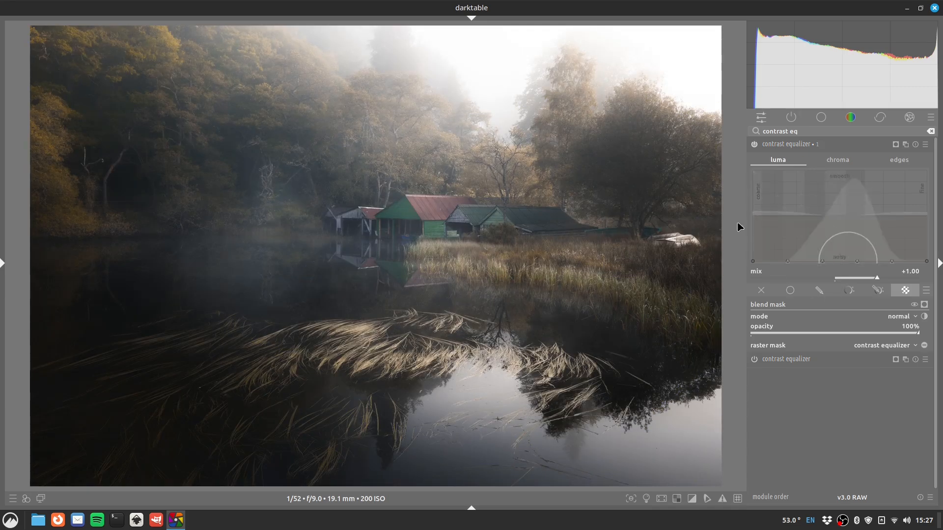
Duplicate the second contrast equalizer instance and replace the copy's raster mask with a drawn path around the boathouses
{"action": "left_click", "coordinate": [784, 147]}
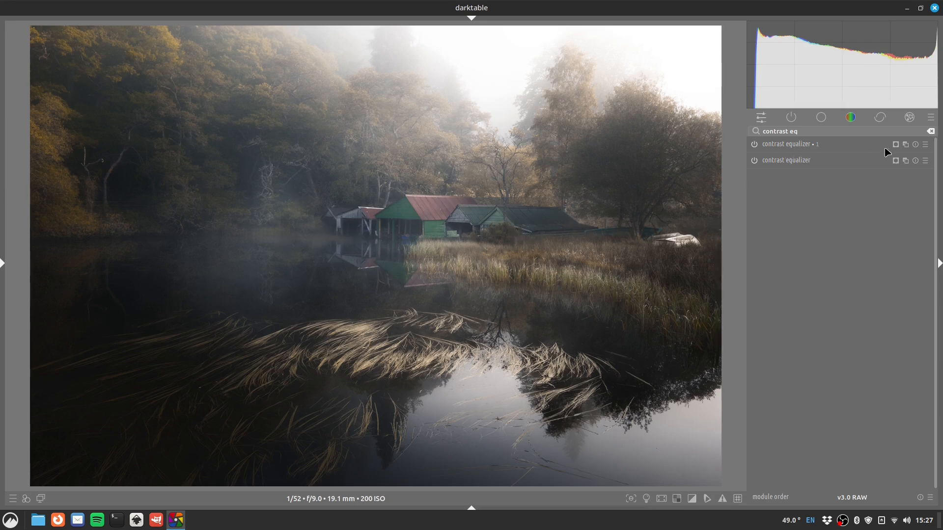
{"action": "left_click", "coordinate": [905, 145]}
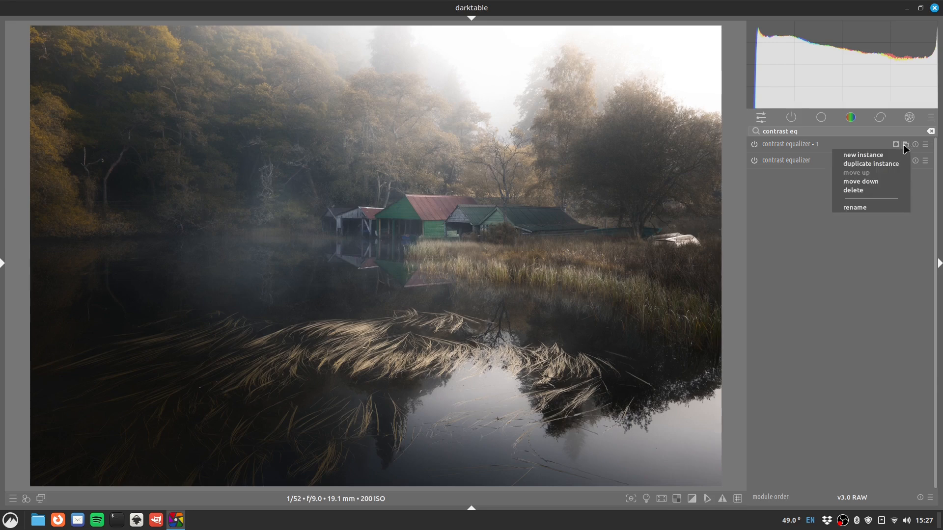
{"action": "left_click", "coordinate": [888, 167]}
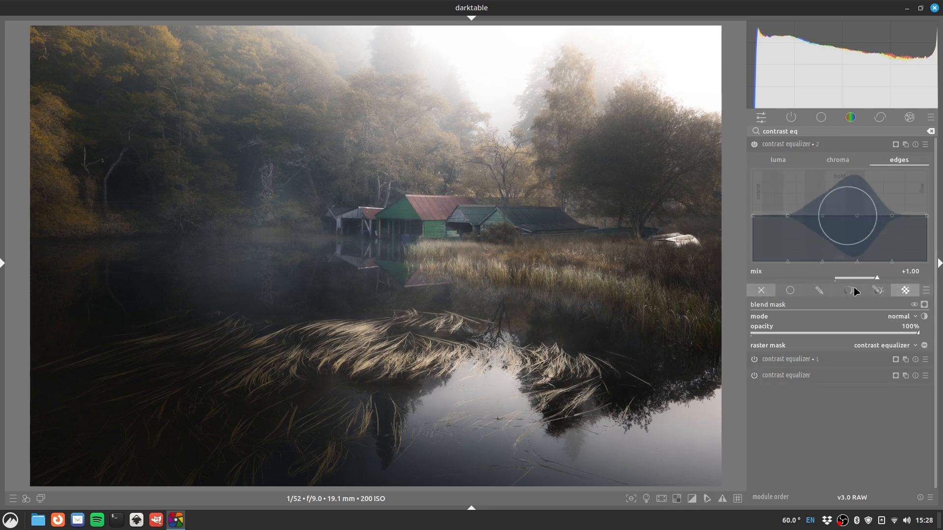
{"action": "left_click", "coordinate": [825, 293]}
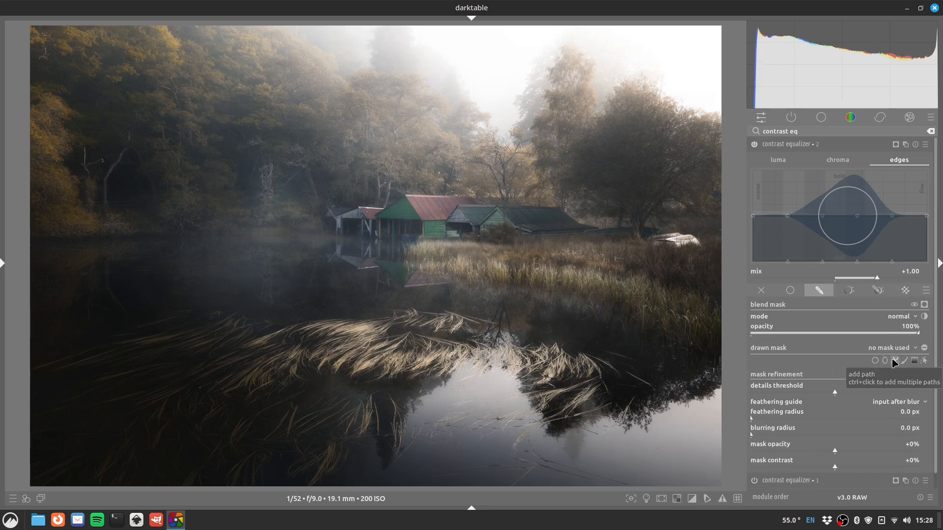
{"action": "left_click", "coordinate": [894, 361]}
{"action": "left_click", "coordinate": [383, 194]}
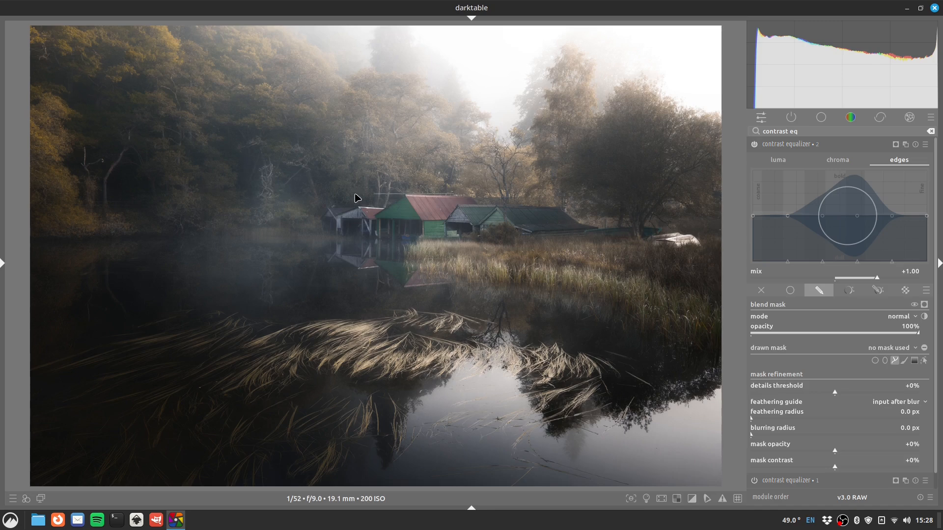
{"action": "left_click", "coordinate": [310, 215]}
{"action": "left_click", "coordinate": [320, 237]}
{"action": "left_click", "coordinate": [612, 226]}
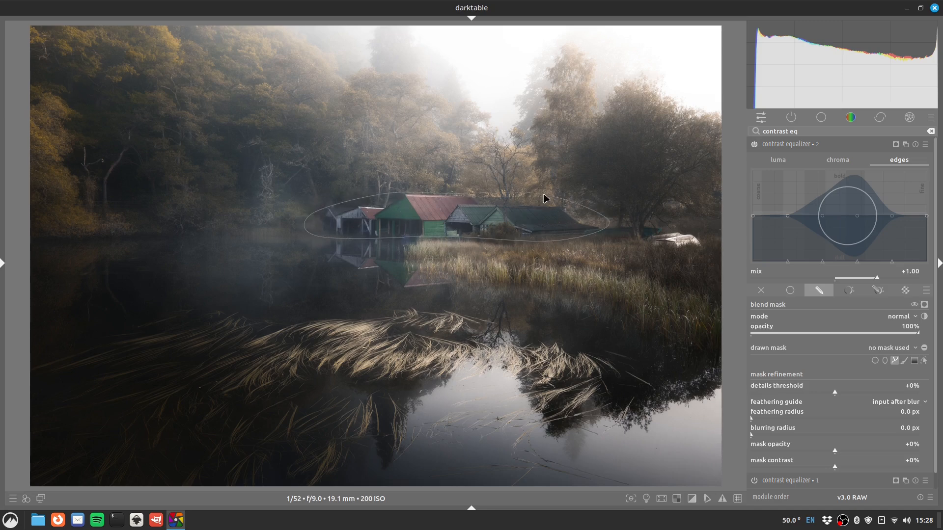
{"action": "right_click", "coordinate": [480, 198]}
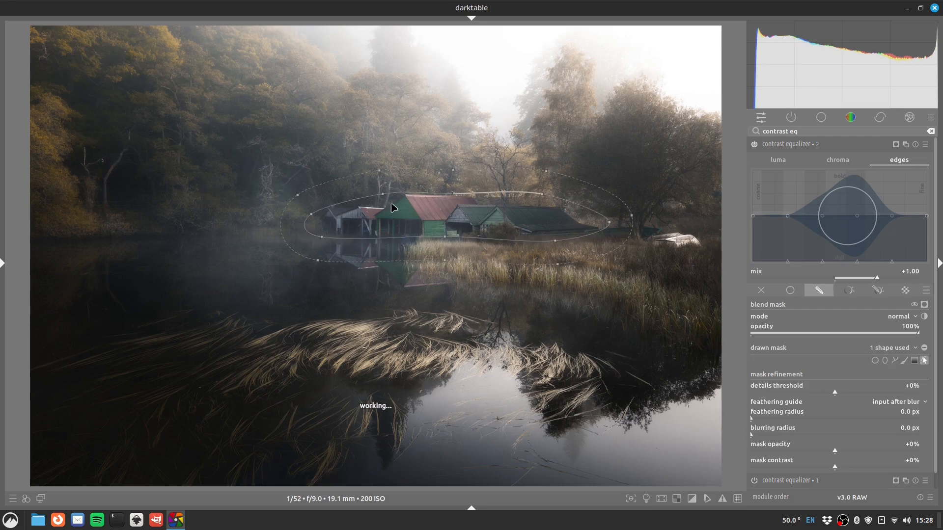
Tighten the falloff of the boathouse path mask above, below and at its far end
{"action": "left_click_drag", "start_coordinate": [378, 185], "coordinate": [380, 192]}
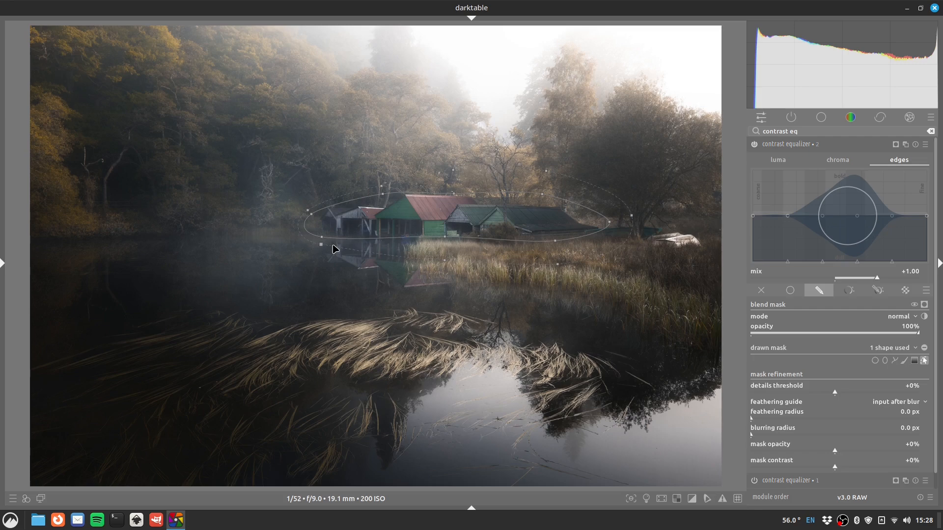
{"action": "left_click_drag", "start_coordinate": [448, 260], "coordinate": [448, 243]}
{"action": "left_click_drag", "start_coordinate": [631, 217], "coordinate": [619, 218]}
Raise the fine-detail end of the luma and edges curves for the boathouses and compare the instance off and on
{"action": "left_click", "coordinate": [778, 159]}
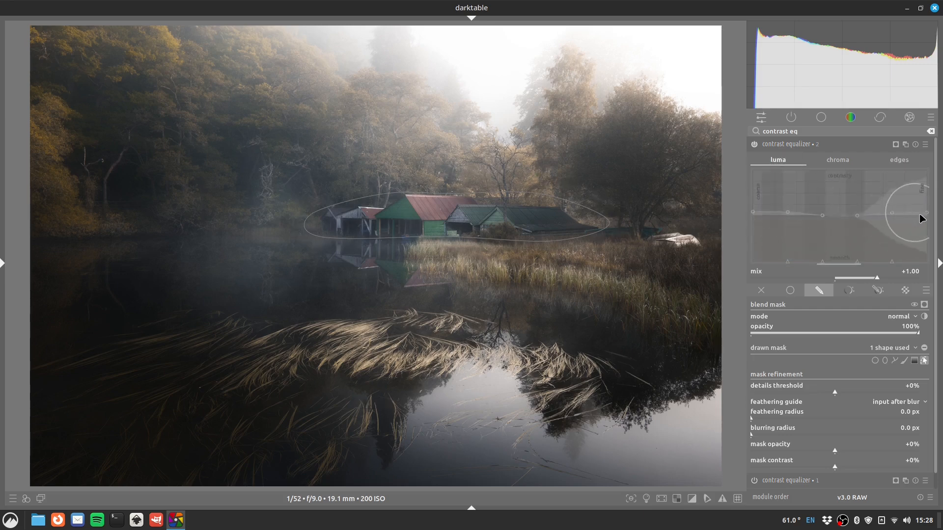
{"action": "left_click_drag", "start_coordinate": [922, 211], "coordinate": [896, 207]}
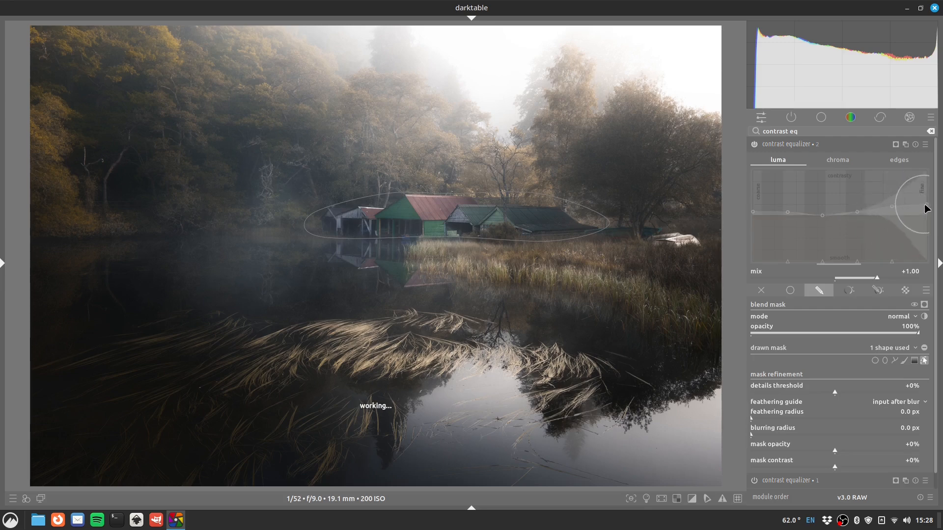
{"action": "left_click", "coordinate": [899, 159]}
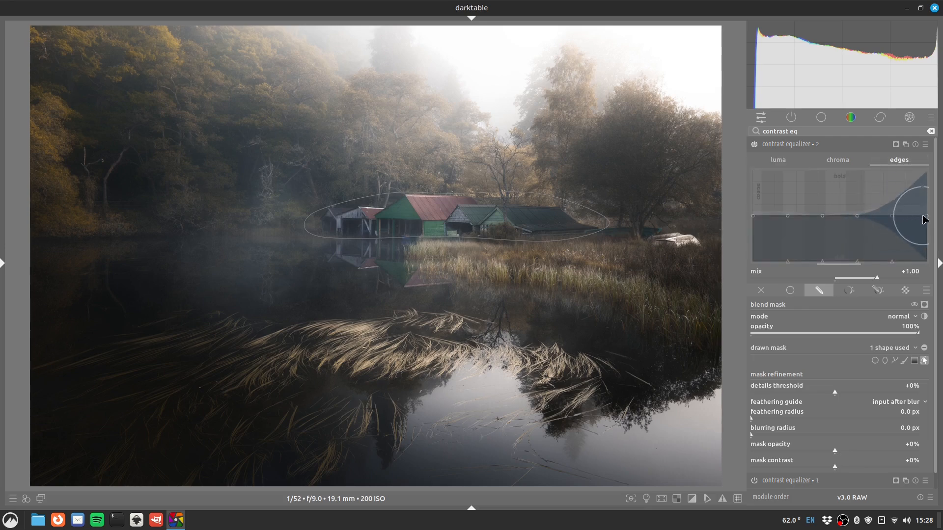
{"action": "left_click_drag", "start_coordinate": [925, 210], "coordinate": [891, 205]}
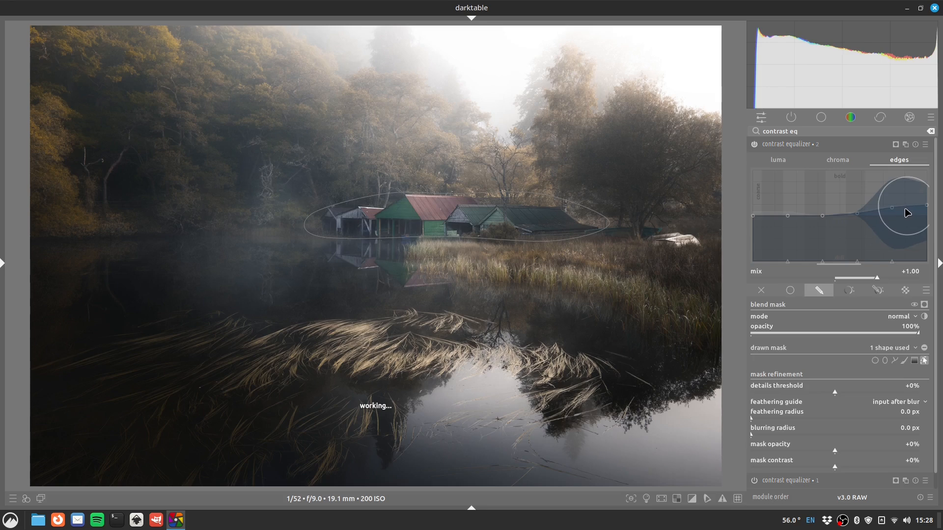
{"action": "left_click", "coordinate": [755, 143]}
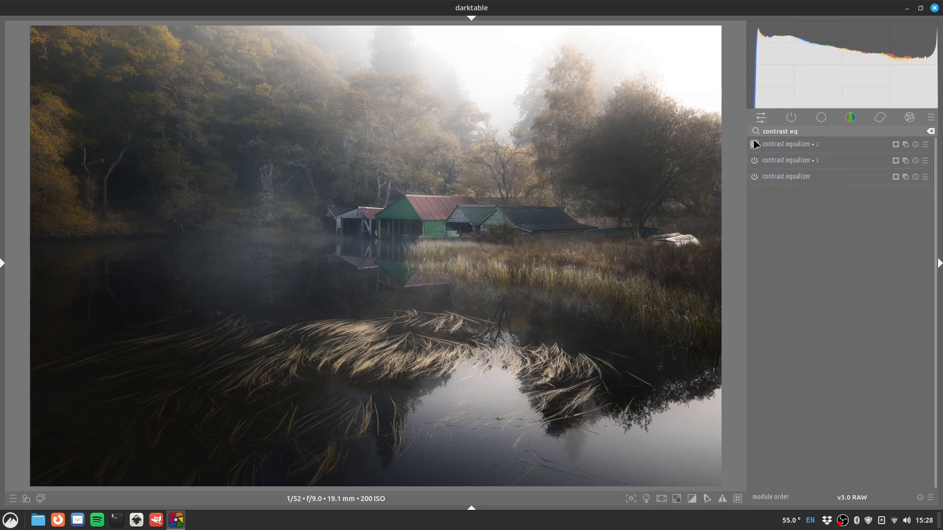
{"action": "left_click", "coordinate": [754, 144]}
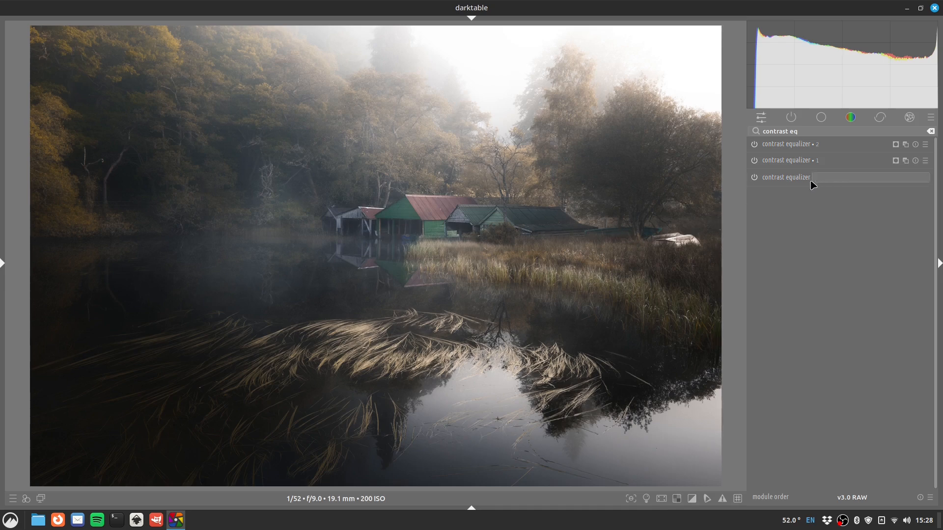
Rename the first contrast equalizer instance to "clarity"
{"action": "type", "text": "clarity"}
{"action": "key", "text": "Return"}
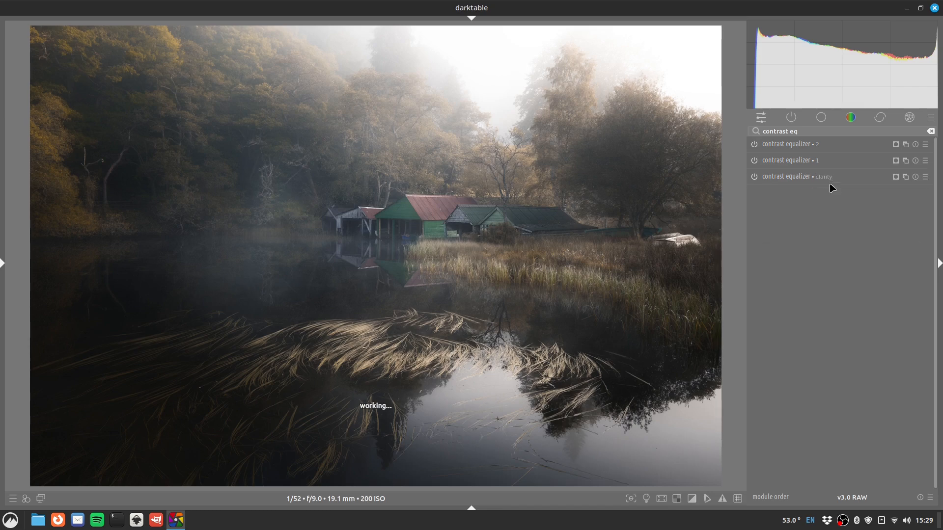
Rename the second contrast equalizer instance to "global texture" and the third to "boathouse texture"
{"action": "left_click", "coordinate": [825, 158], "text": "ctrl"}
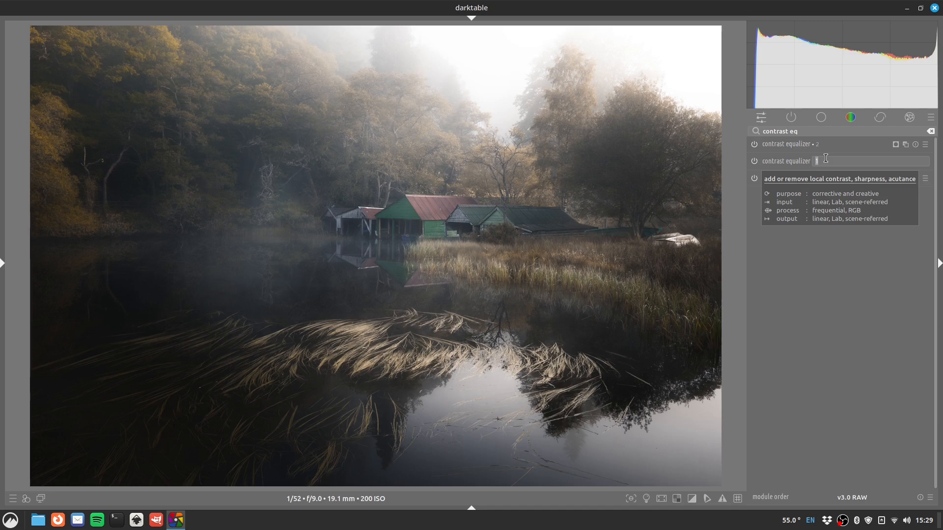
{"action": "type", "text": "global t"}
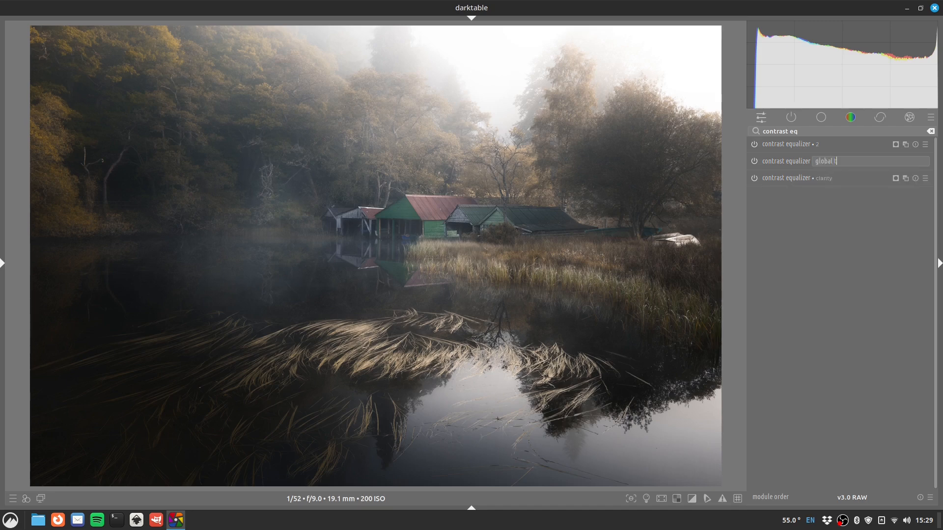
{"action": "type", "text": "exture"}
{"action": "key", "text": "Return"}
{"action": "left_click", "coordinate": [829, 142], "text": "ctrl"}
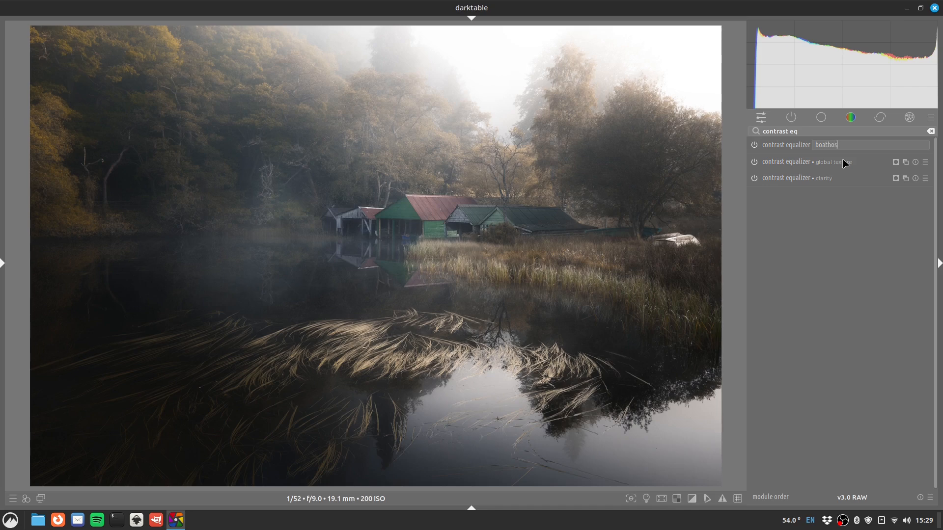
{"action": "type", "text": "boathouse texture"}
{"action": "key", "text": "Return"}
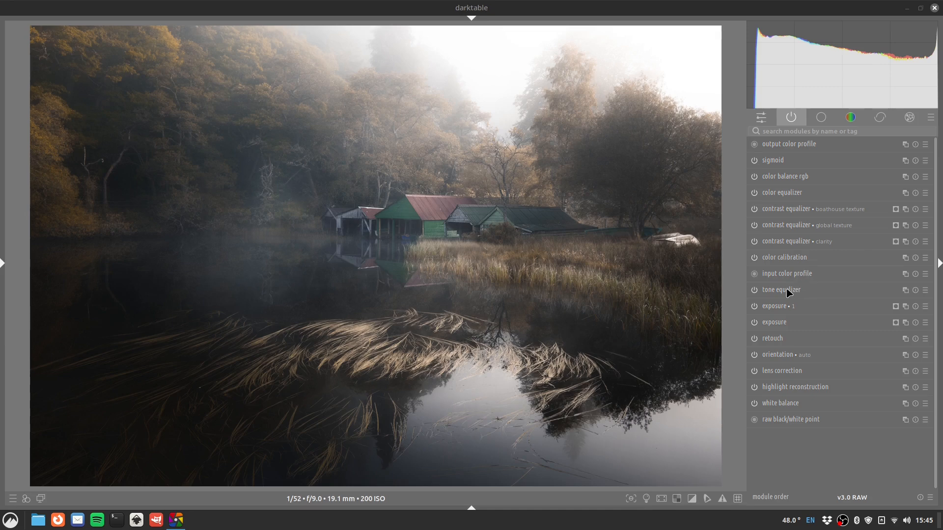
Shift the color equalizer's hue node placement to a negative angle
{"action": "left_click", "coordinate": [770, 192]}
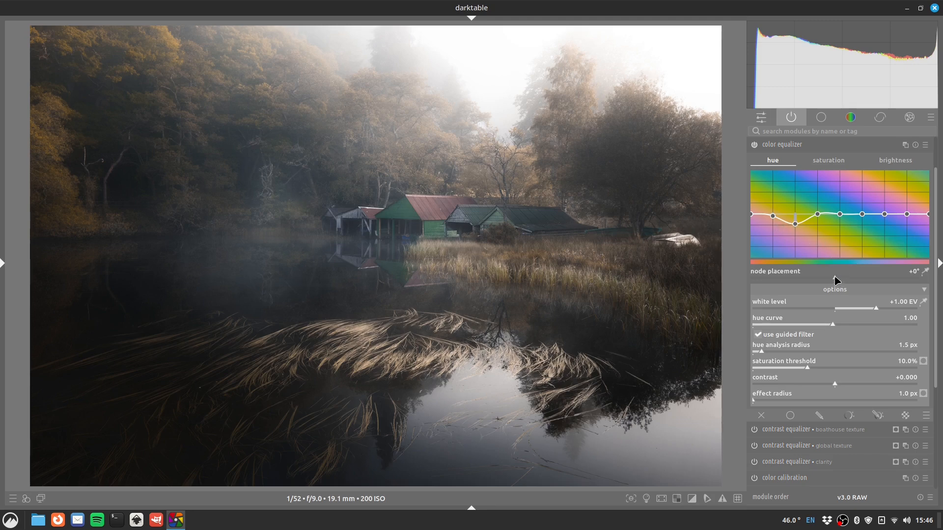
{"action": "left_click_drag", "start_coordinate": [835, 280], "coordinate": [792, 278]}
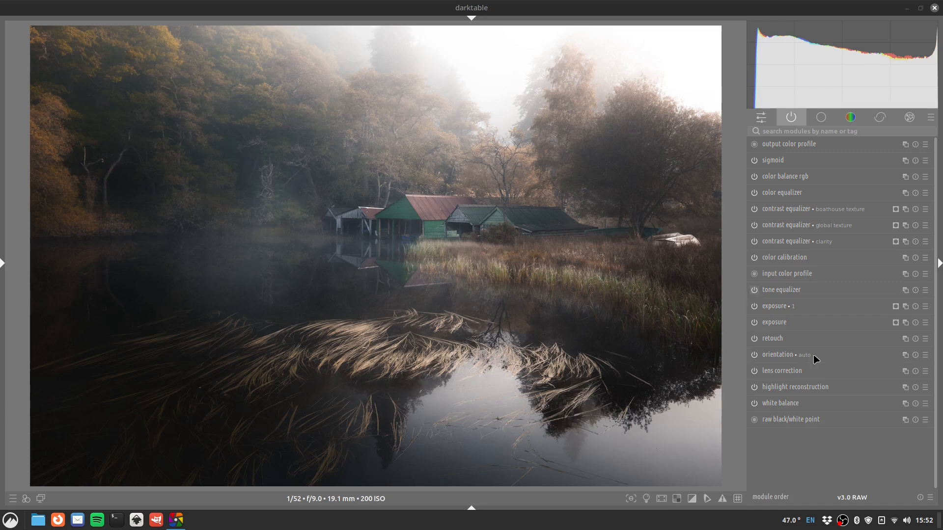
Raise the exposure of the masked second exposure instance to about -0.332 EV
{"action": "left_click", "coordinate": [839, 308]}
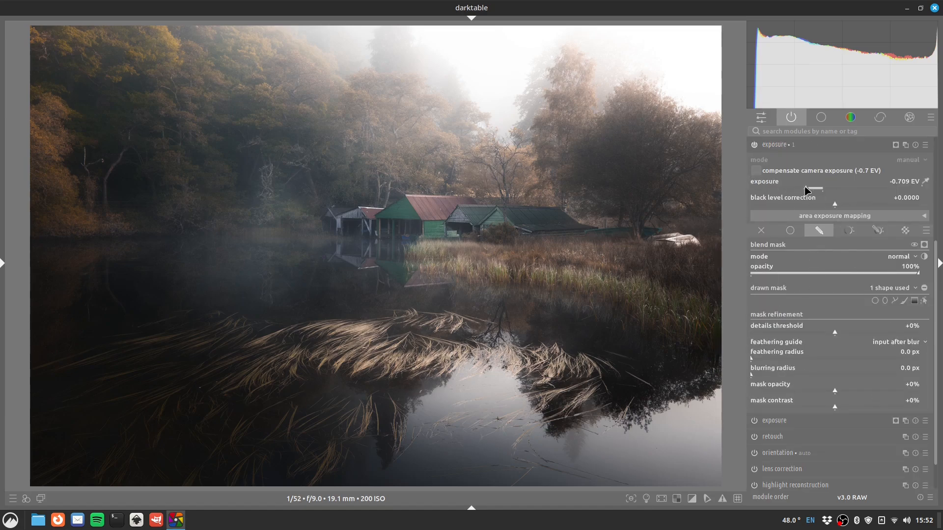
{"action": "left_click_drag", "start_coordinate": [807, 190], "coordinate": [813, 191]}
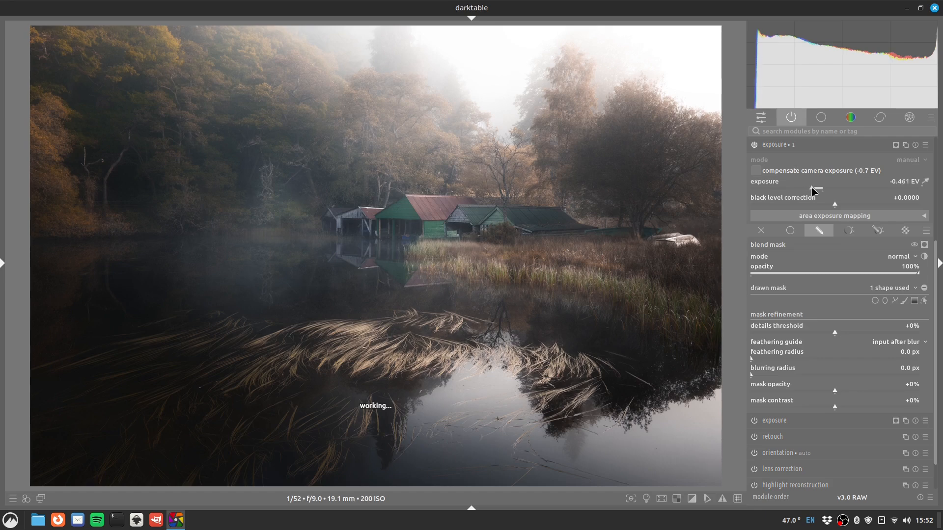
{"action": "left_click", "coordinate": [813, 191]}
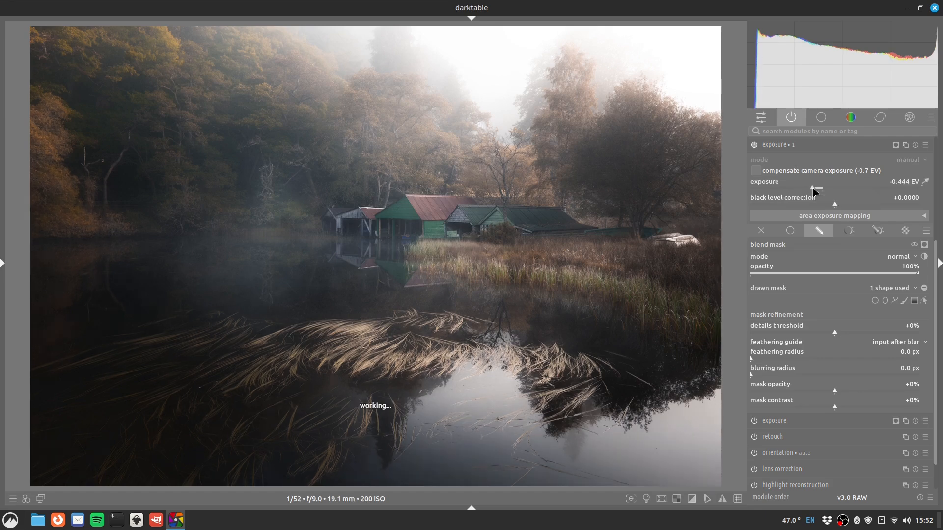
Enable the vignetting module and apply its "basic vignette, no desat" preset
{"action": "left_click", "coordinate": [832, 131]}
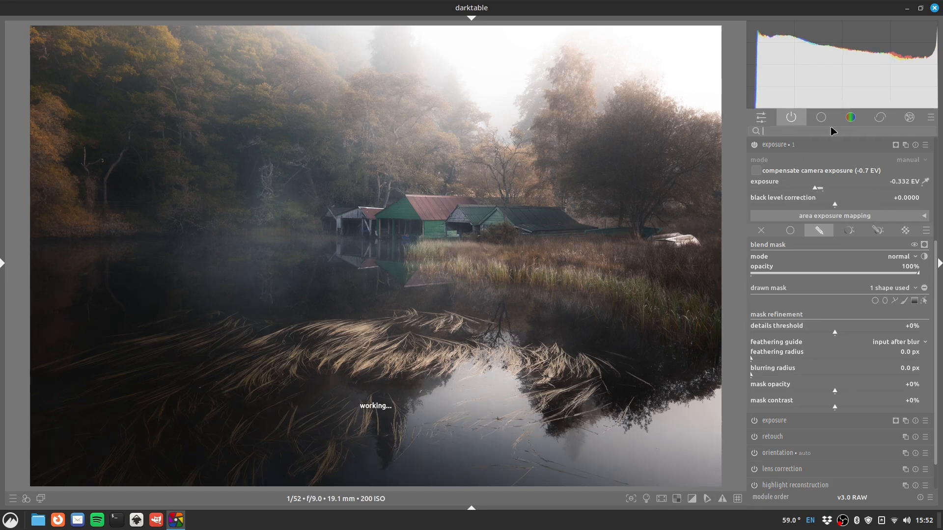
{"action": "type", "text": "vign"}
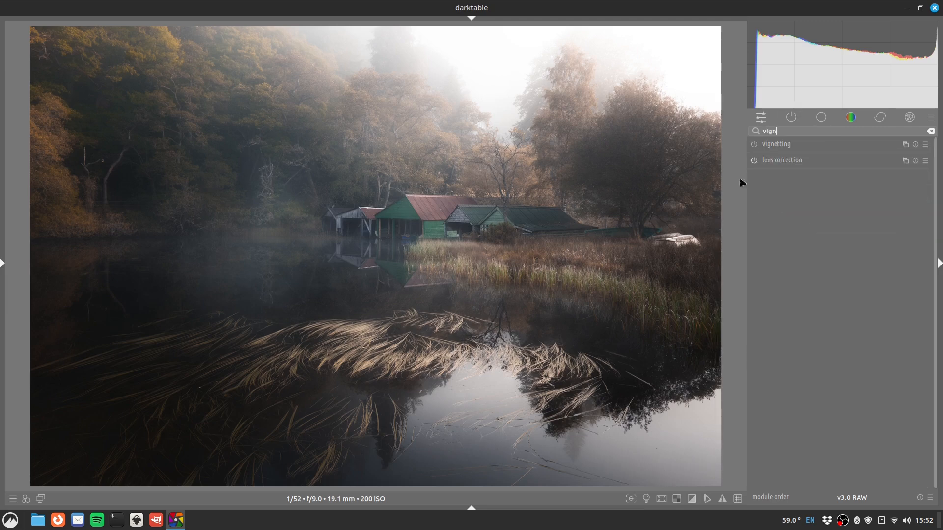
{"action": "left_click", "coordinate": [755, 145]}
{"action": "left_click", "coordinate": [777, 148]}
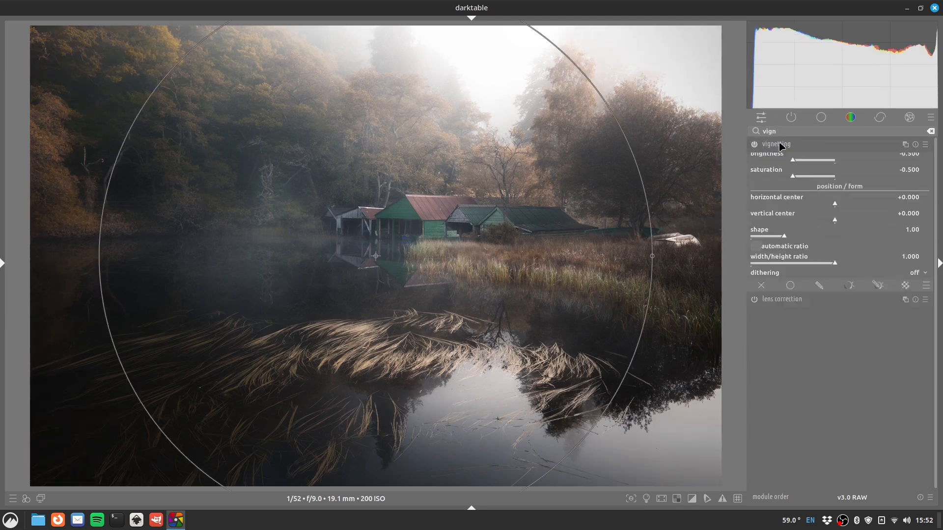
{"action": "right_click", "coordinate": [829, 145]}
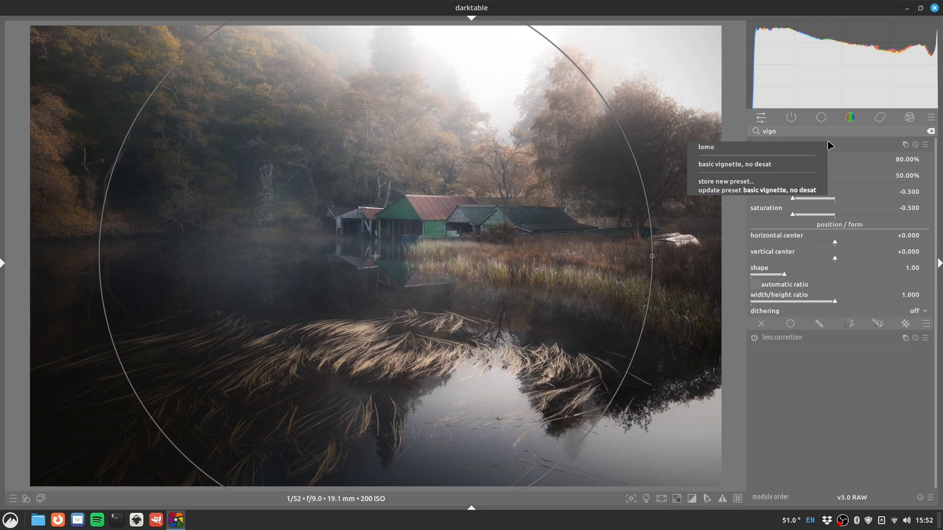
{"action": "left_click", "coordinate": [758, 167]}
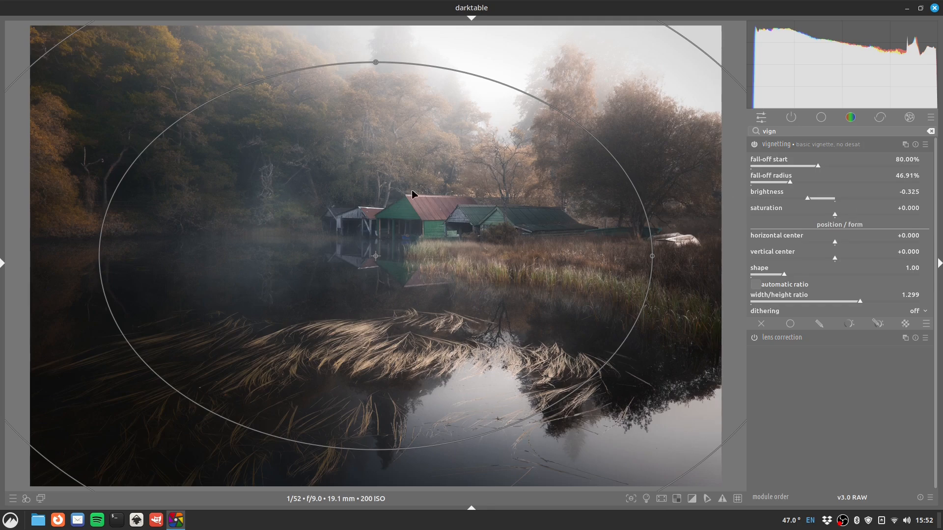
Move the vignette's center to about +0.396 horizontal and -0.348 vertical and compare the vignette off and on
{"action": "left_click_drag", "start_coordinate": [376, 257], "coordinate": [512, 177]}
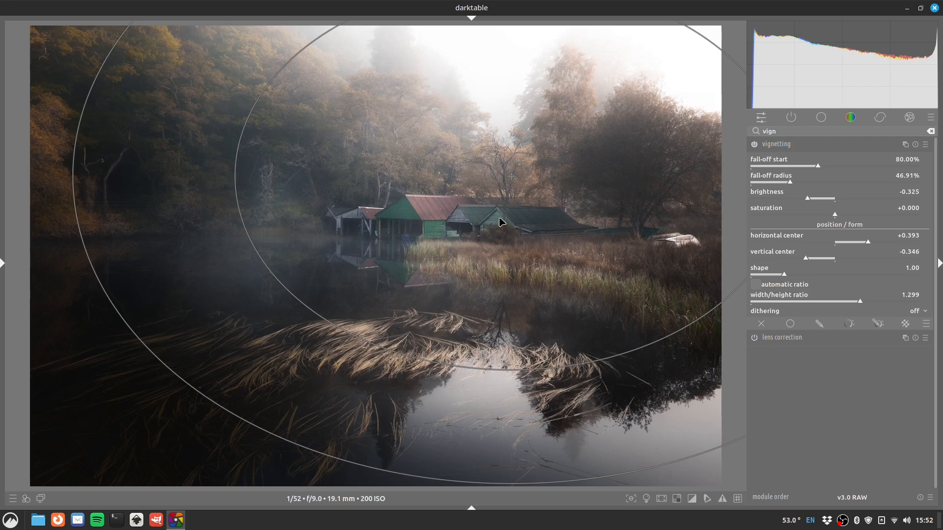
{"action": "left_click_drag", "start_coordinate": [511, 175], "coordinate": [512, 176]}
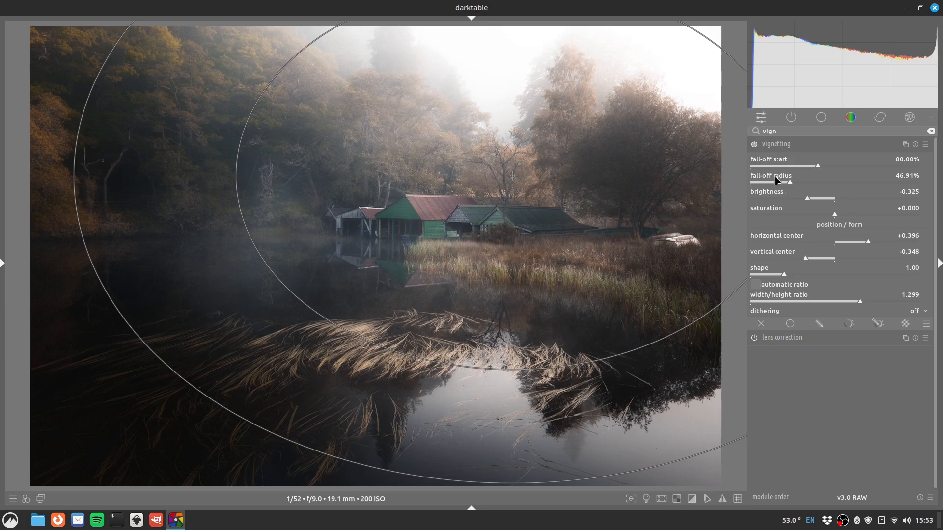
{"action": "left_click", "coordinate": [758, 144]}
{"action": "left_click", "coordinate": [758, 144]}
{"action": "left_click", "coordinate": [758, 144]}
{"action": "left_click", "coordinate": [758, 144]}
{"action": "left_click", "coordinate": [758, 145]}
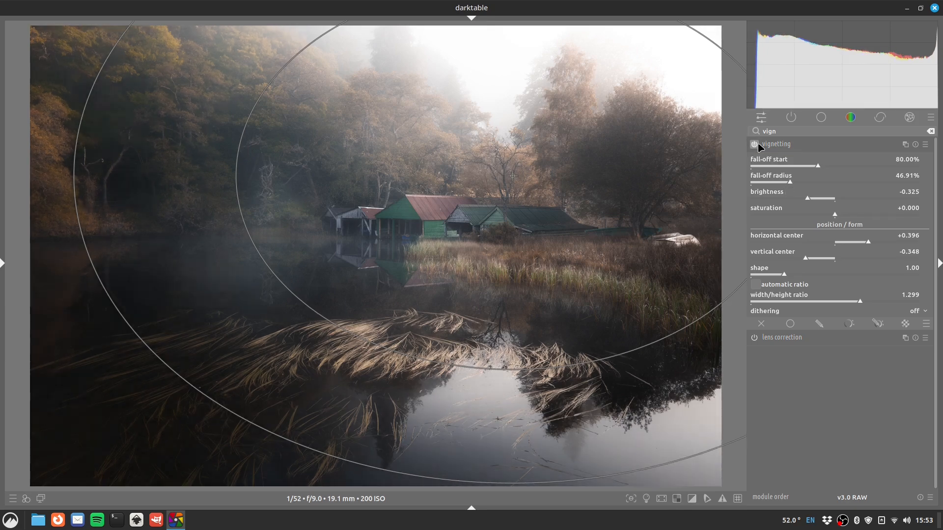
{"action": "left_click", "coordinate": [758, 144]}
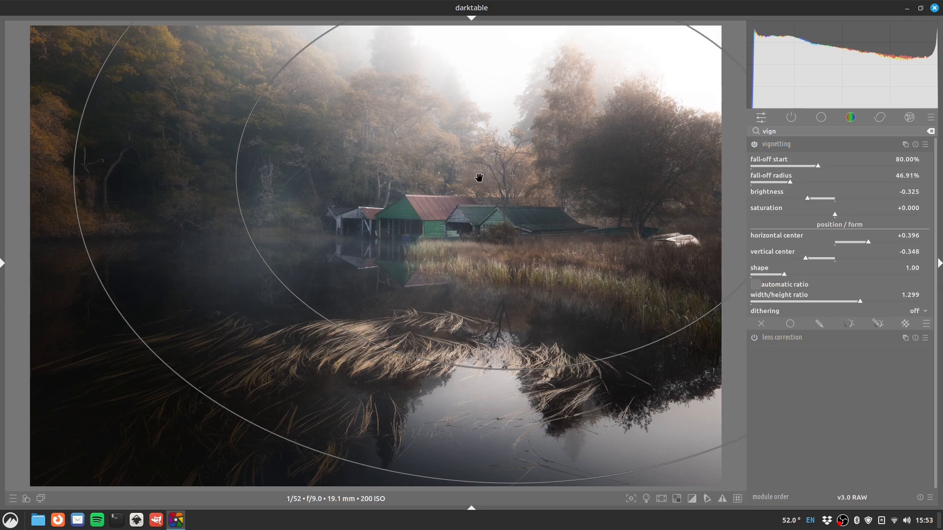
Widen the vignette to a fall-off start of about 91.43%, recenter it at about +0.353 and -0.322, and compare it off and on
{"action": "left_click_drag", "start_coordinate": [512, 177], "coordinate": [416, 181]}
{"action": "left_click_drag", "start_coordinate": [692, 180], "coordinate": [731, 181]}
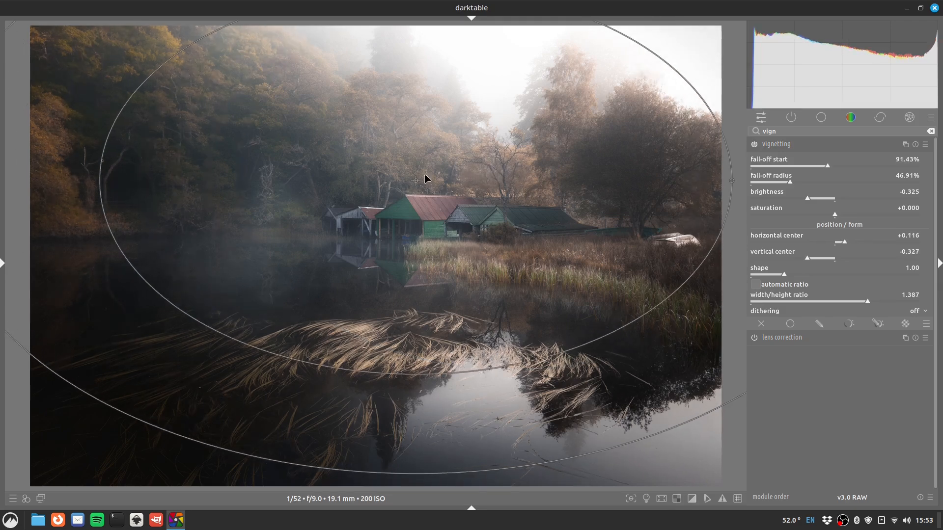
{"action": "left_click_drag", "start_coordinate": [422, 181], "coordinate": [492, 183]}
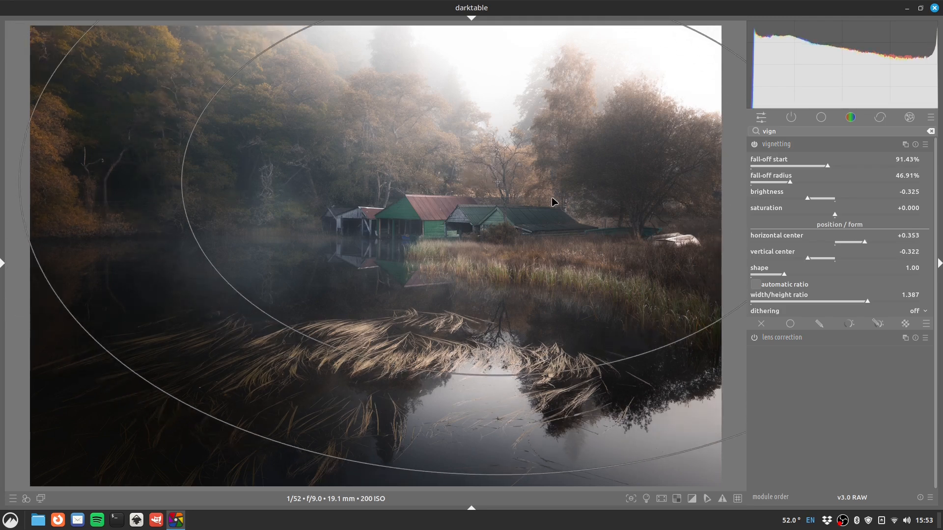
{"action": "left_click", "coordinate": [754, 145]}
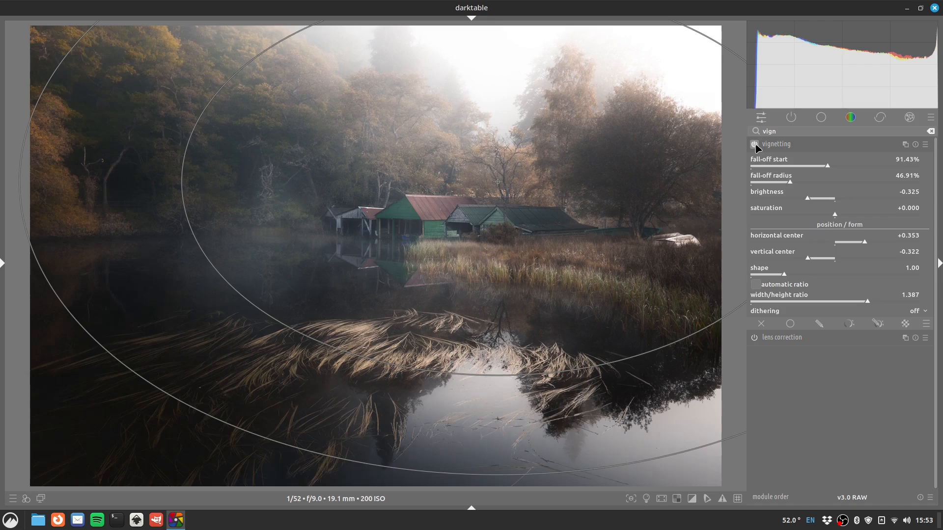
{"action": "left_click", "coordinate": [754, 145]}
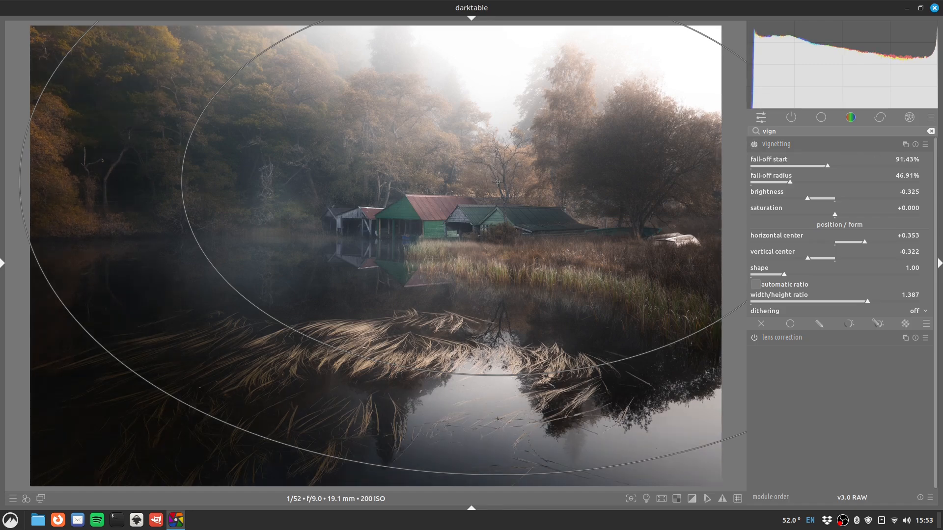
Enable the framing module and apply its "5% white" preset
{"action": "double_click", "coordinate": [785, 130]}
{"action": "key", "text": "BackSpace"}
{"action": "type", "text": "framing"}
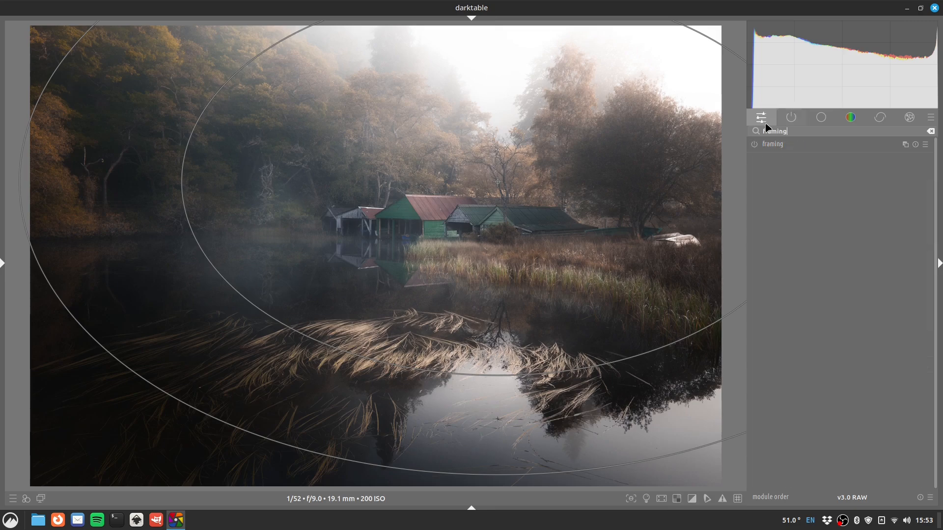
{"action": "left_click", "coordinate": [754, 144]}
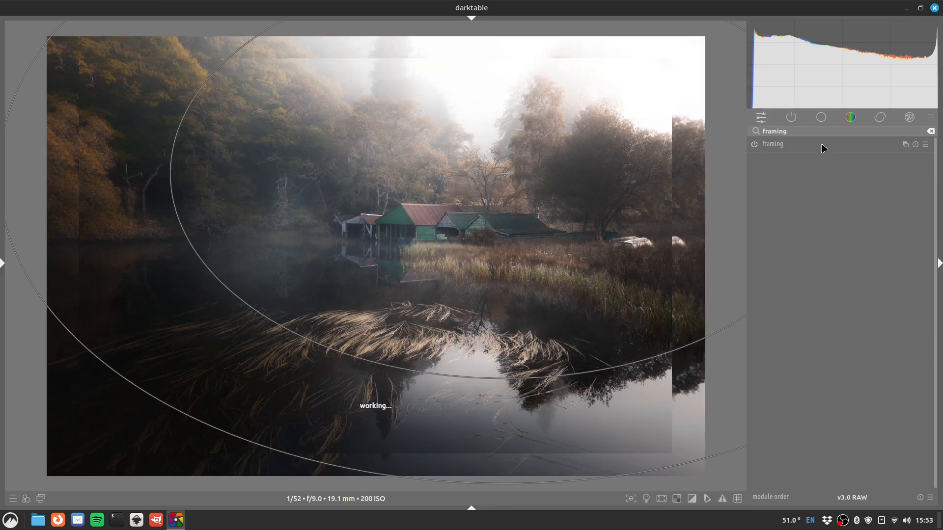
{"action": "right_click", "coordinate": [824, 148]}
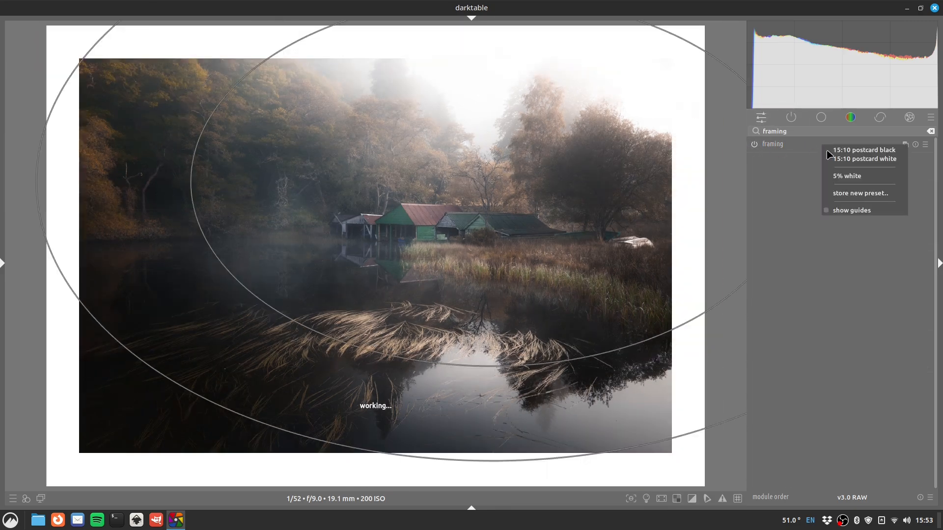
{"action": "left_click", "coordinate": [850, 177]}
{"action": "left_click", "coordinate": [810, 146]}
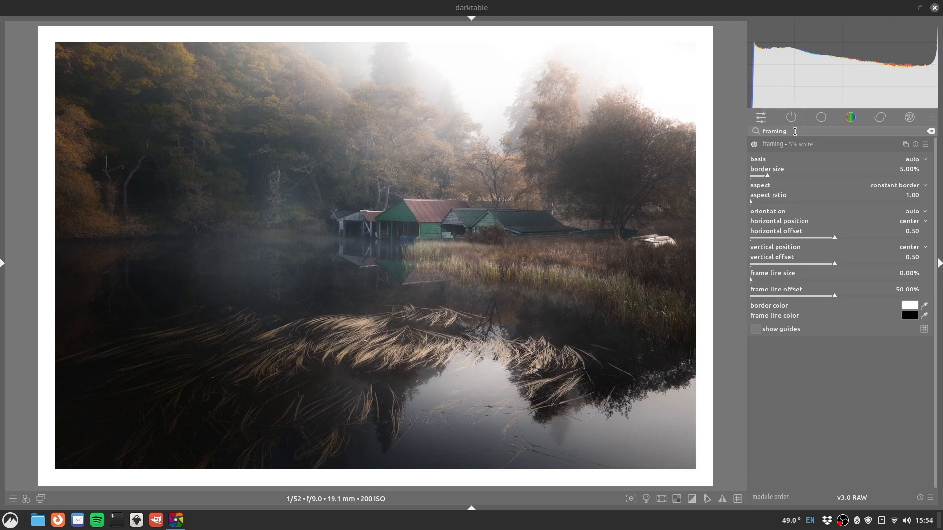
Apply the "lens deblur: medium" preset in diffuse or sharpen and compare the module off and on
{"action": "left_click_drag", "start_coordinate": [793, 132], "coordinate": [700, 131]}
{"action": "type", "text": "diffu"}
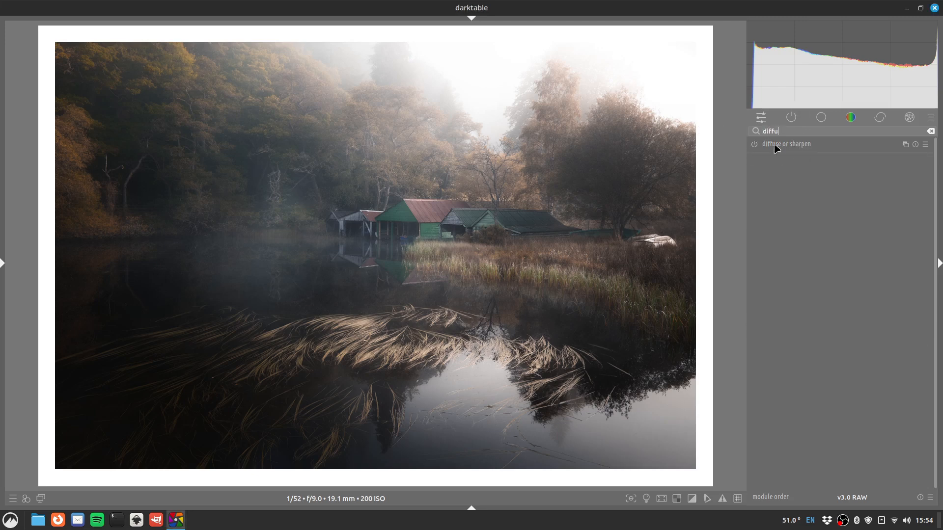
{"action": "left_click", "coordinate": [785, 148]}
{"action": "right_click", "coordinate": [785, 147]}
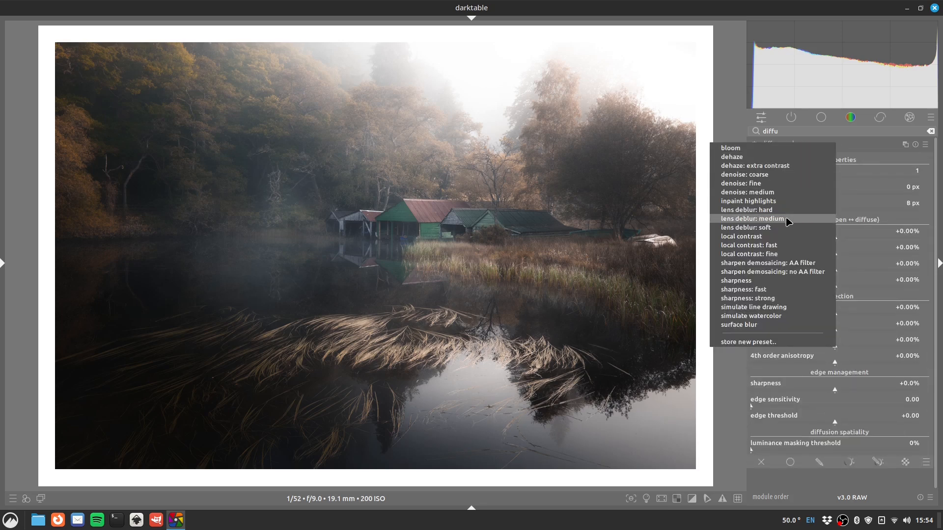
{"action": "left_click", "coordinate": [752, 219]}
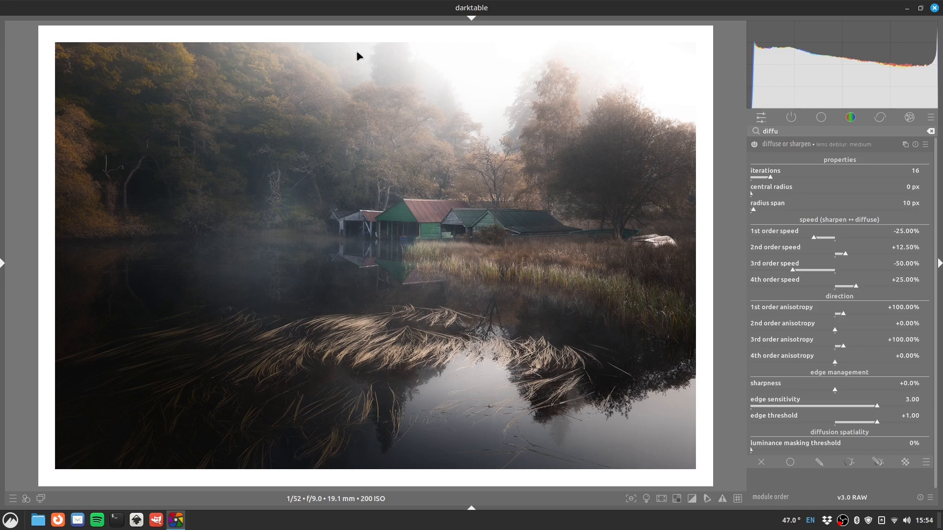
{"action": "left_click", "coordinate": [755, 145]}
{"action": "left_click", "coordinate": [757, 146]}
Add a second diffuse or sharpen instance with the "local contrast: fast" preset
{"action": "right_click", "coordinate": [905, 145]}
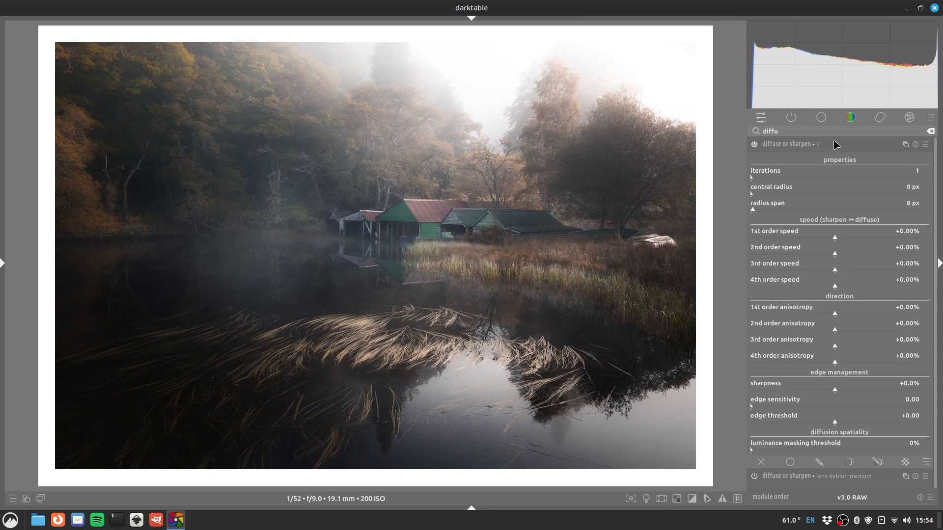
{"action": "right_click", "coordinate": [834, 142]}
{"action": "left_click", "coordinate": [771, 246]}
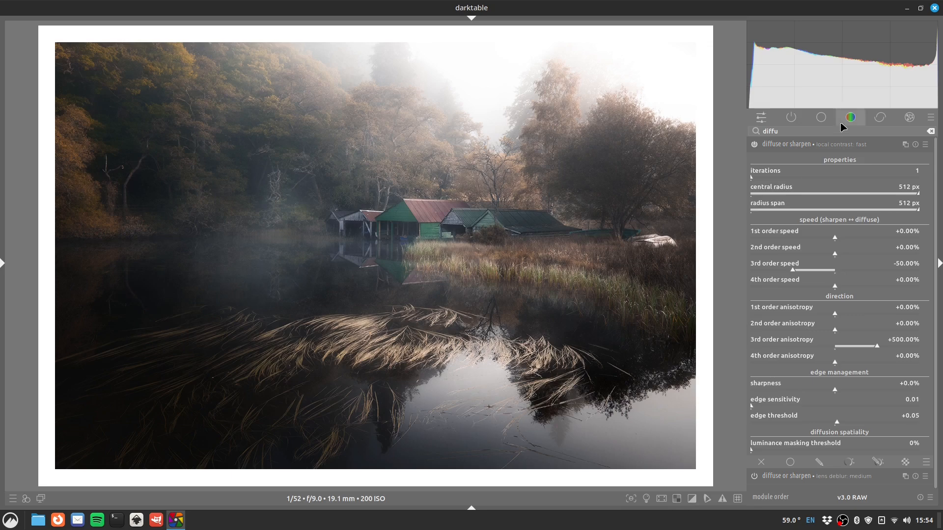
Move the "local contrast: fast" diffuse or sharpen instance between vignetting and sigmoid in the active module order, and collapse it
{"action": "left_click", "coordinate": [799, 120]}
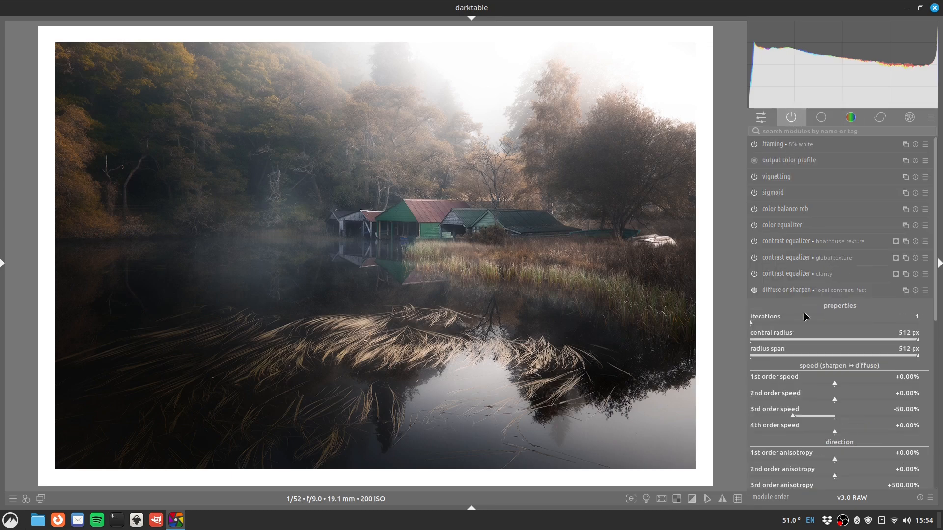
{"action": "left_click_drag", "start_coordinate": [841, 293], "coordinate": [835, 192]}
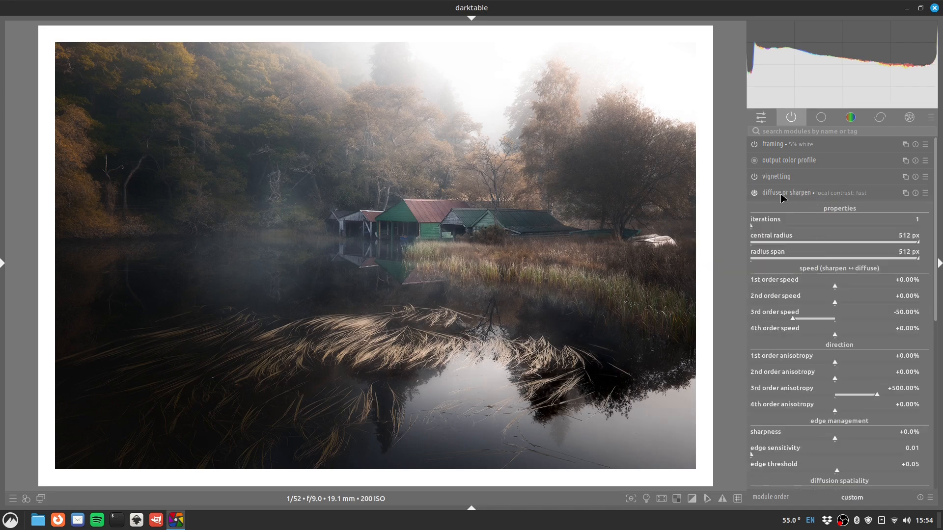
{"action": "left_click", "coordinate": [786, 195]}
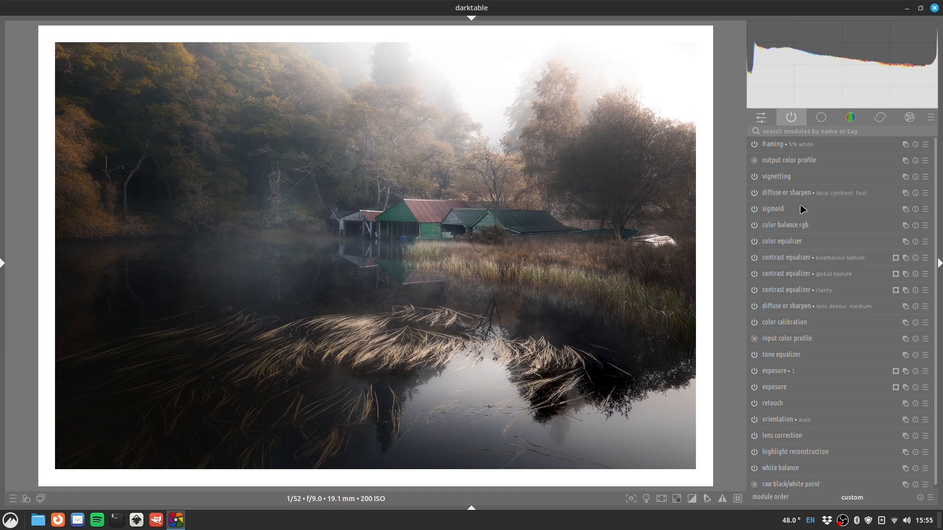
Compare the image with the "local contrast: fast" diffuse or sharpen instance off and on several times
{"action": "left_click", "coordinate": [754, 193]}
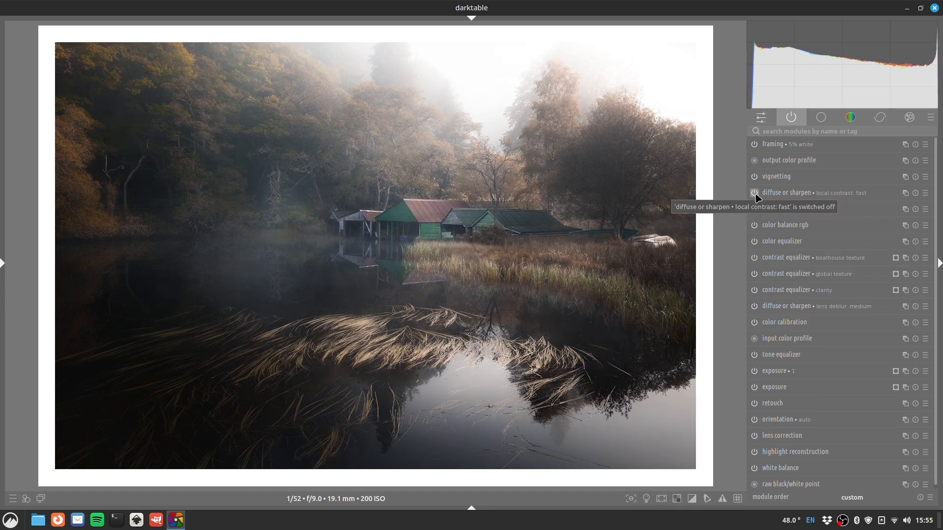
{"action": "left_click", "coordinate": [754, 194]}
{"action": "left_click", "coordinate": [755, 194]}
{"action": "left_click", "coordinate": [755, 193]}
{"action": "left_click", "coordinate": [755, 193]}
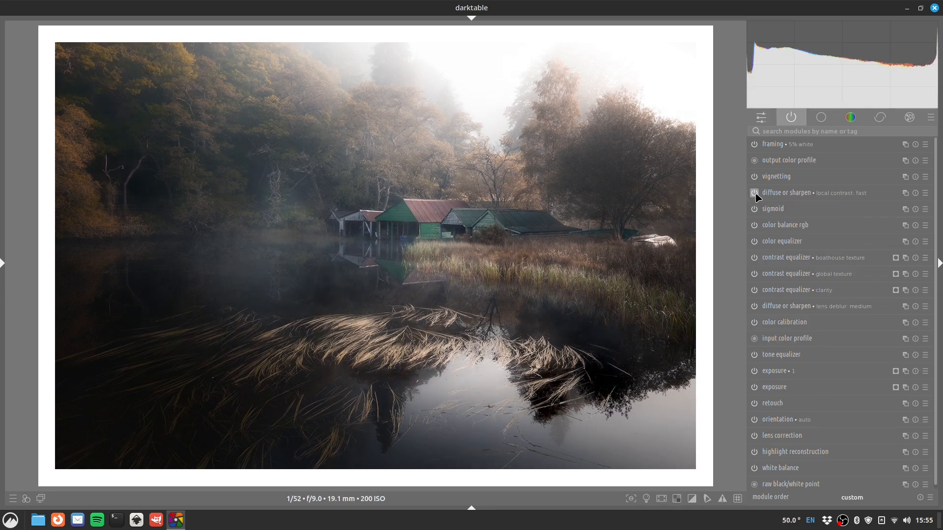
{"action": "left_click", "coordinate": [754, 194]}
{"action": "left_click", "coordinate": [755, 194]}
{"action": "left_click", "coordinate": [754, 193]}
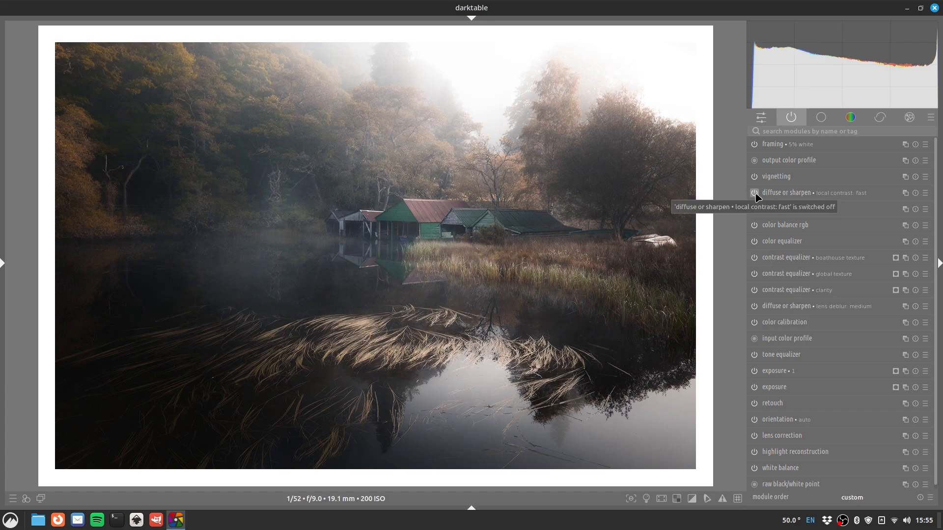
{"action": "left_click", "coordinate": [755, 193]}
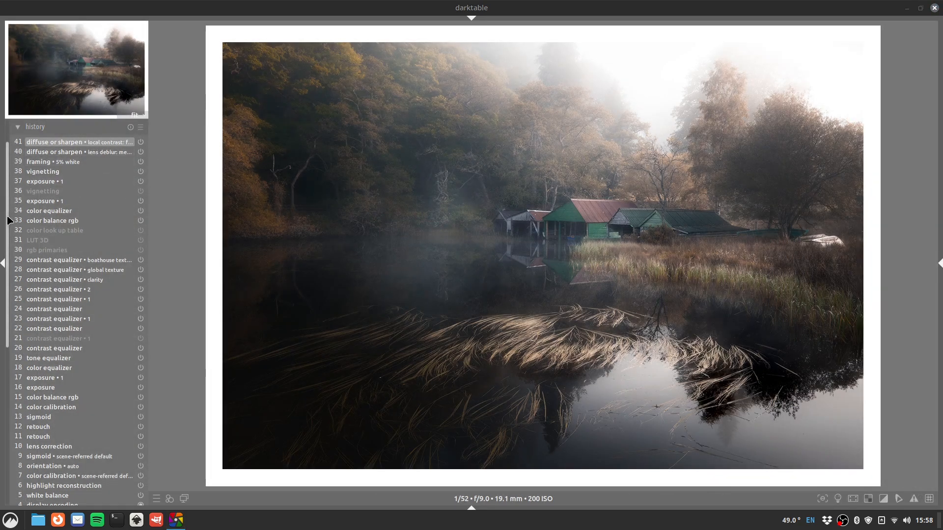
Take a snapshot of the finished edit and return the history to the lens correction entry at step 10
{"action": "scroll", "coordinate": [79, 148], "scroll_direction": "up", "scroll_amount": 1}
{"action": "left_click", "coordinate": [72, 155]}
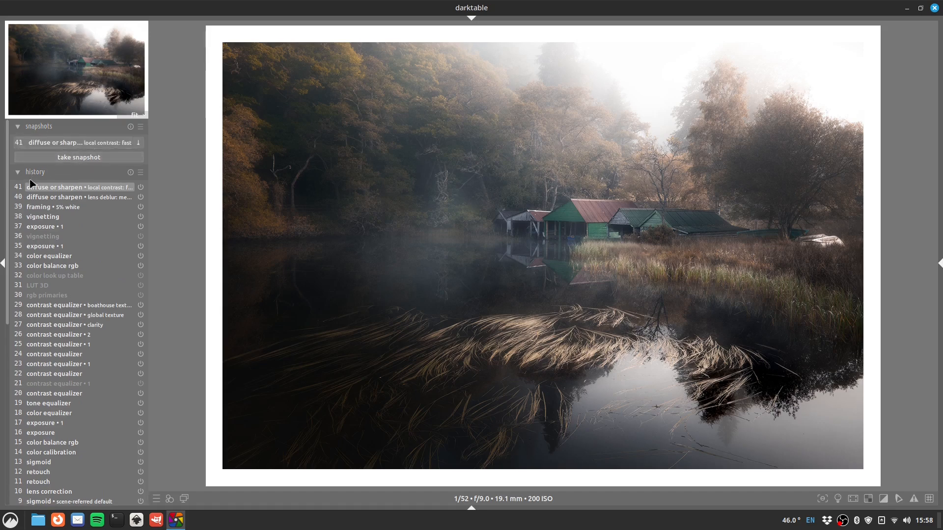
{"action": "left_click_drag", "start_coordinate": [7, 187], "coordinate": [37, 305]}
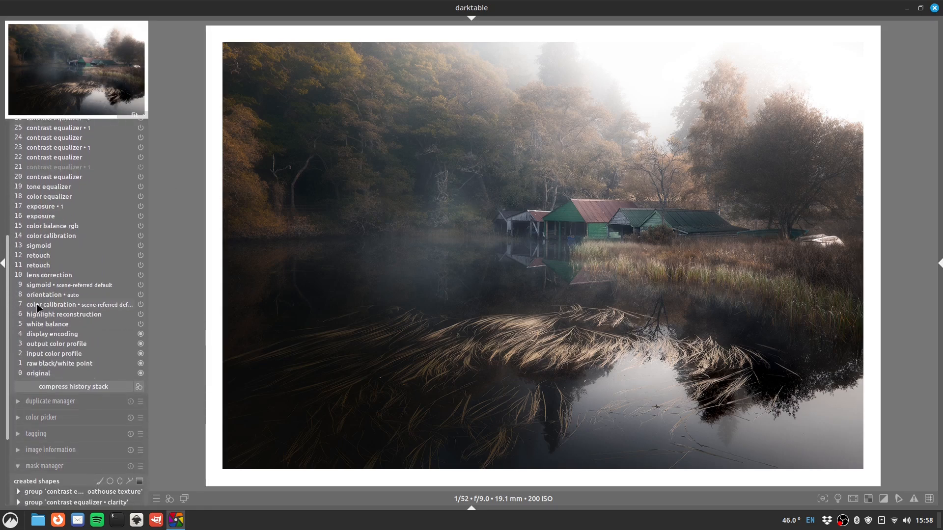
{"action": "left_click", "coordinate": [71, 275]}
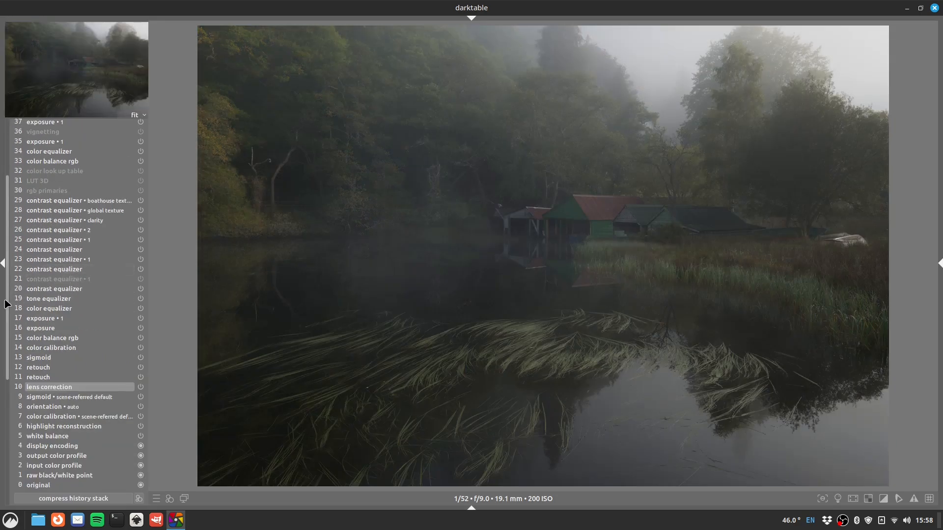
Show the snapshot over the early edit and sweep the split line across the whole image to compare before and after
{"action": "left_click_drag", "start_coordinate": [7, 301], "coordinate": [13, 246]}
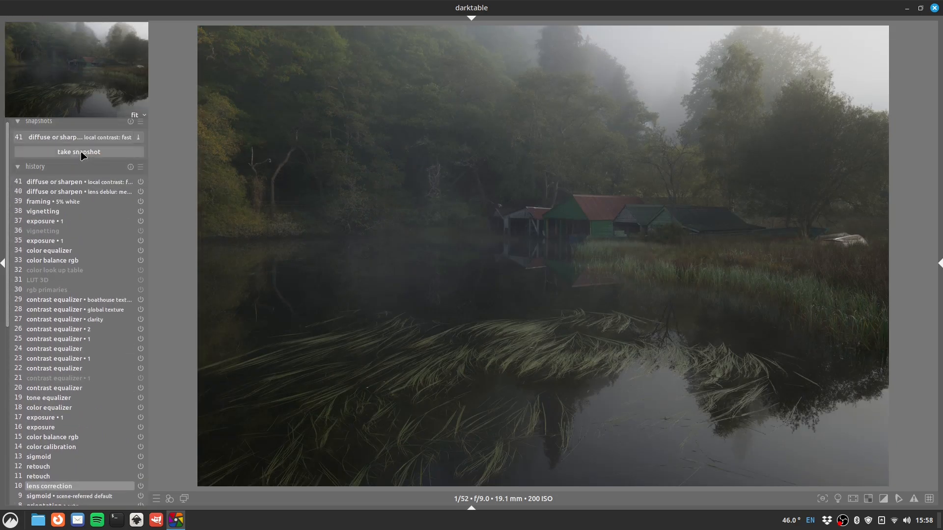
{"action": "left_click", "coordinate": [70, 140]}
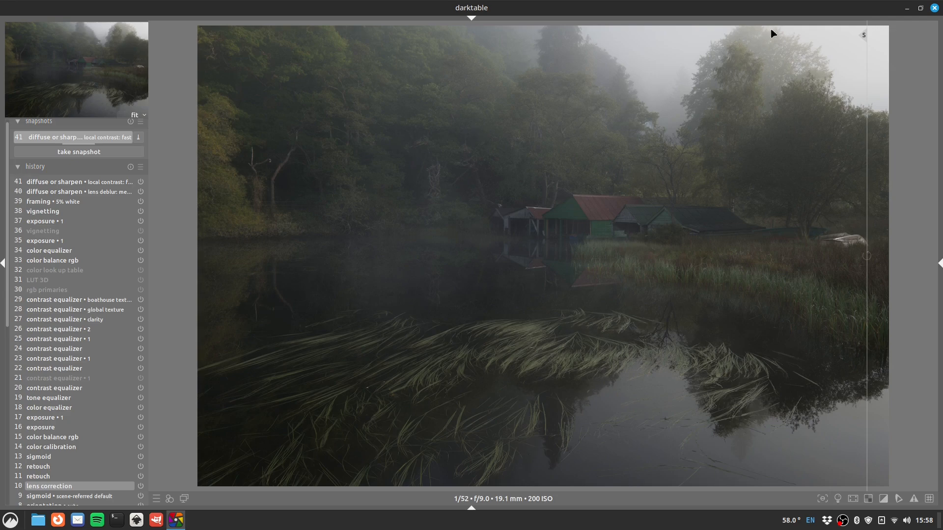
{"action": "mouse_move", "coordinate": [867, 38]}
{"action": "left_mouse_down"}
{"action": "mouse_move", "coordinate": [358, 53]}
{"action": "mouse_move", "coordinate": [169, 78]}
{"action": "mouse_move", "coordinate": [882, 80]}
{"action": "mouse_move", "coordinate": [198, 95]}
{"action": "left_mouse_up"}
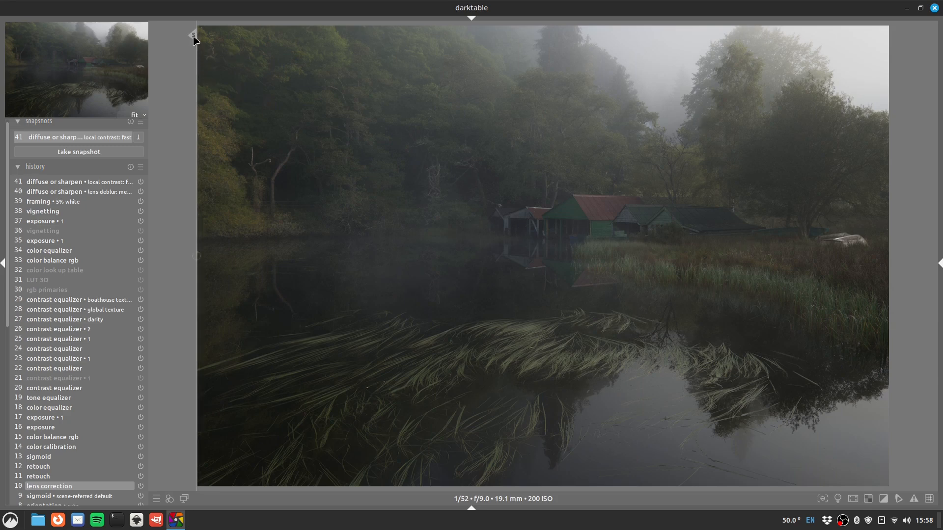
{"action": "left_click_drag", "start_coordinate": [192, 39], "coordinate": [903, 74]}
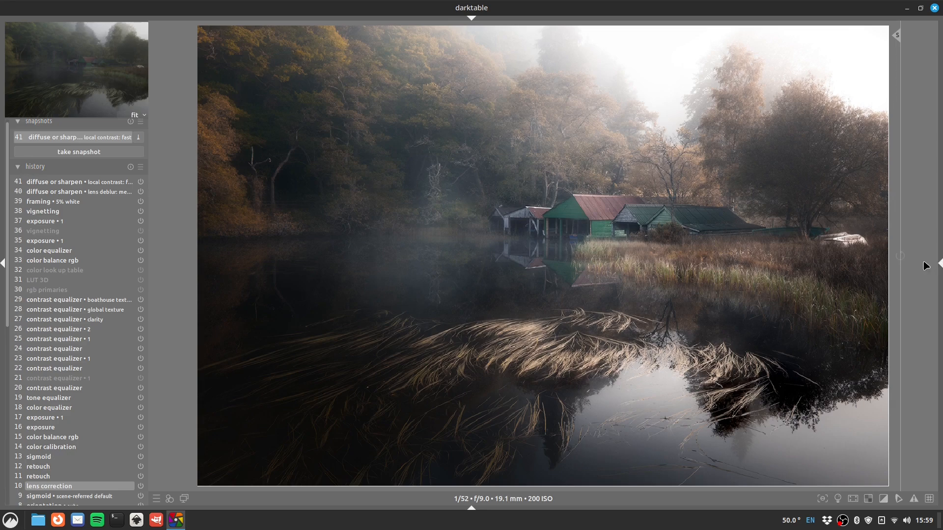
{"action": "left_click_drag", "start_coordinate": [897, 37], "coordinate": [919, 90]}
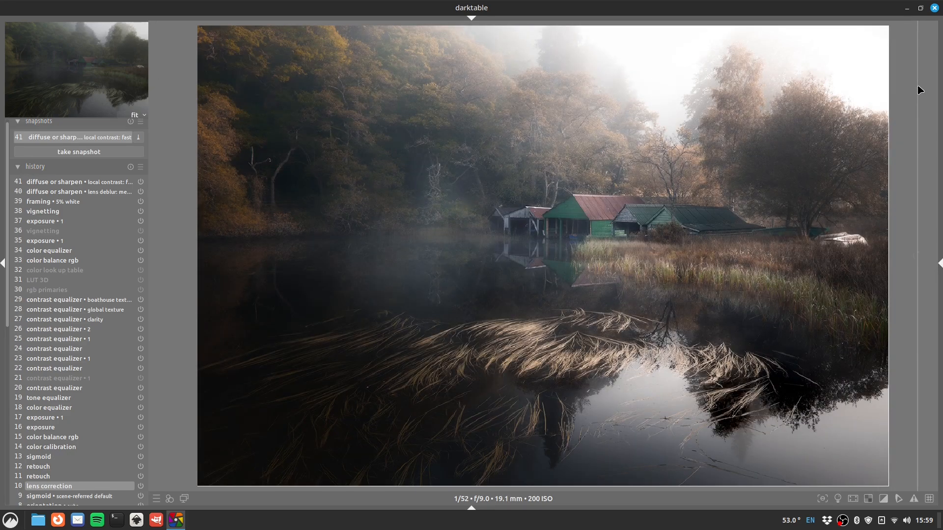